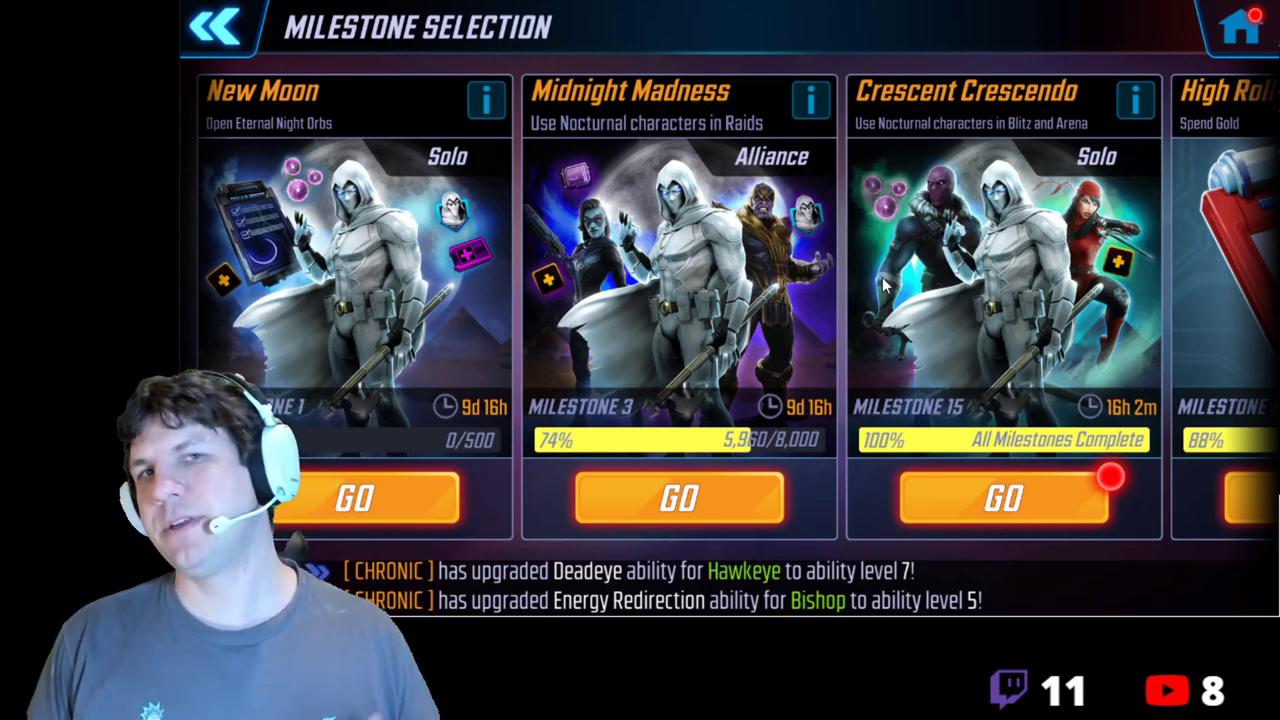
Review the Midnight Madness and New Moon milestone reward lists.
{"action": "left_click", "coordinate": [735, 498]}
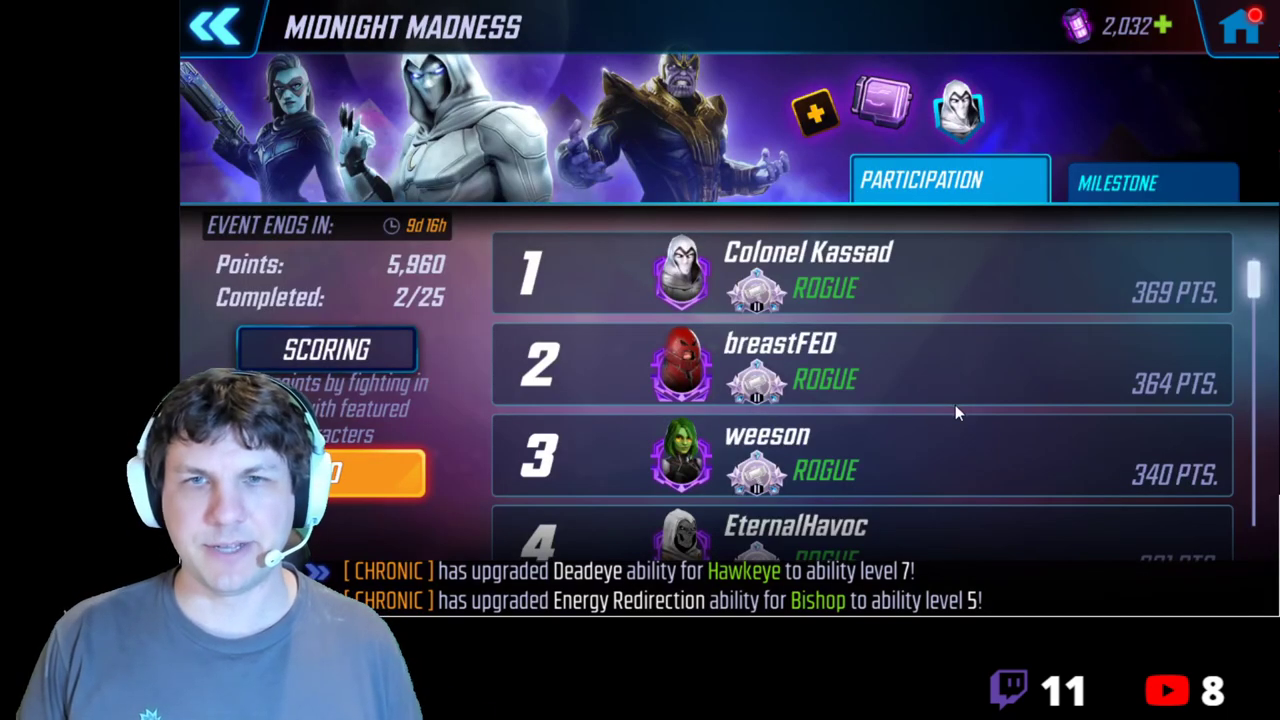
{"action": "left_click", "coordinate": [1172, 187]}
{"action": "scroll", "coordinate": [1022, 450], "scroll_direction": "down", "scroll_amount": 5}
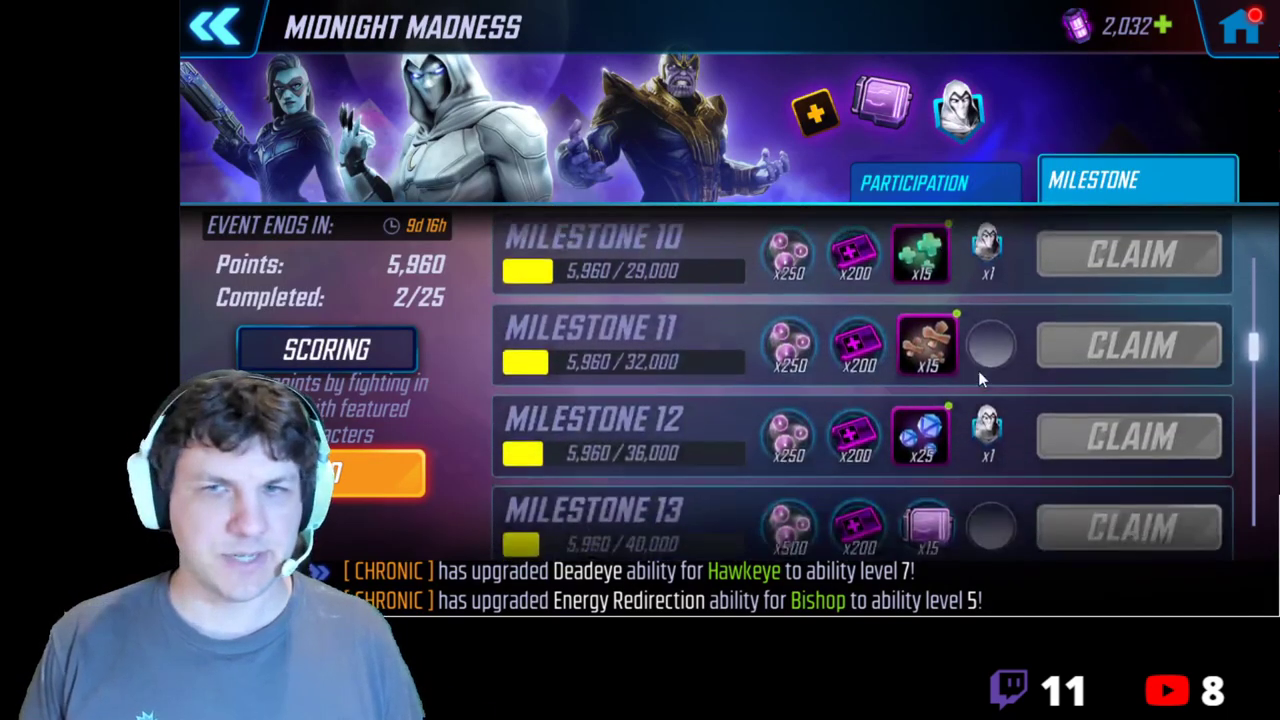
{"action": "key", "text": "Escape"}
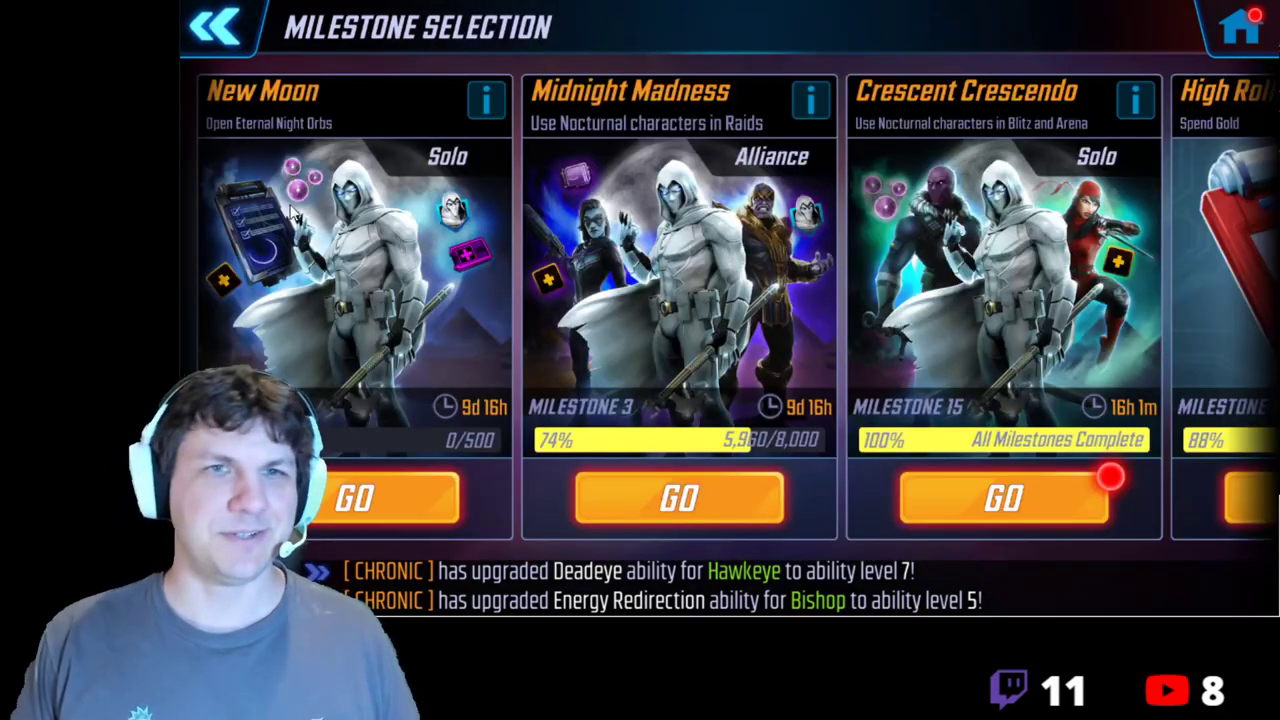
{"action": "left_click", "coordinate": [359, 493]}
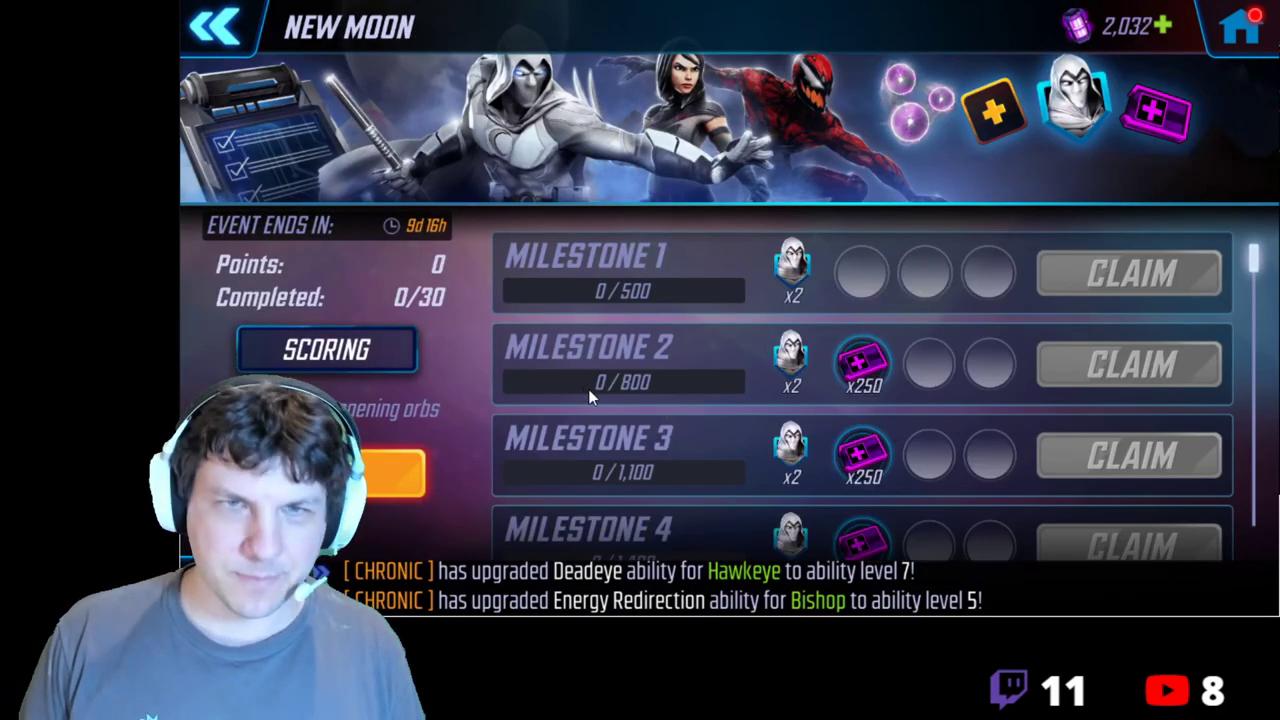
{"action": "key", "text": "Escape"}
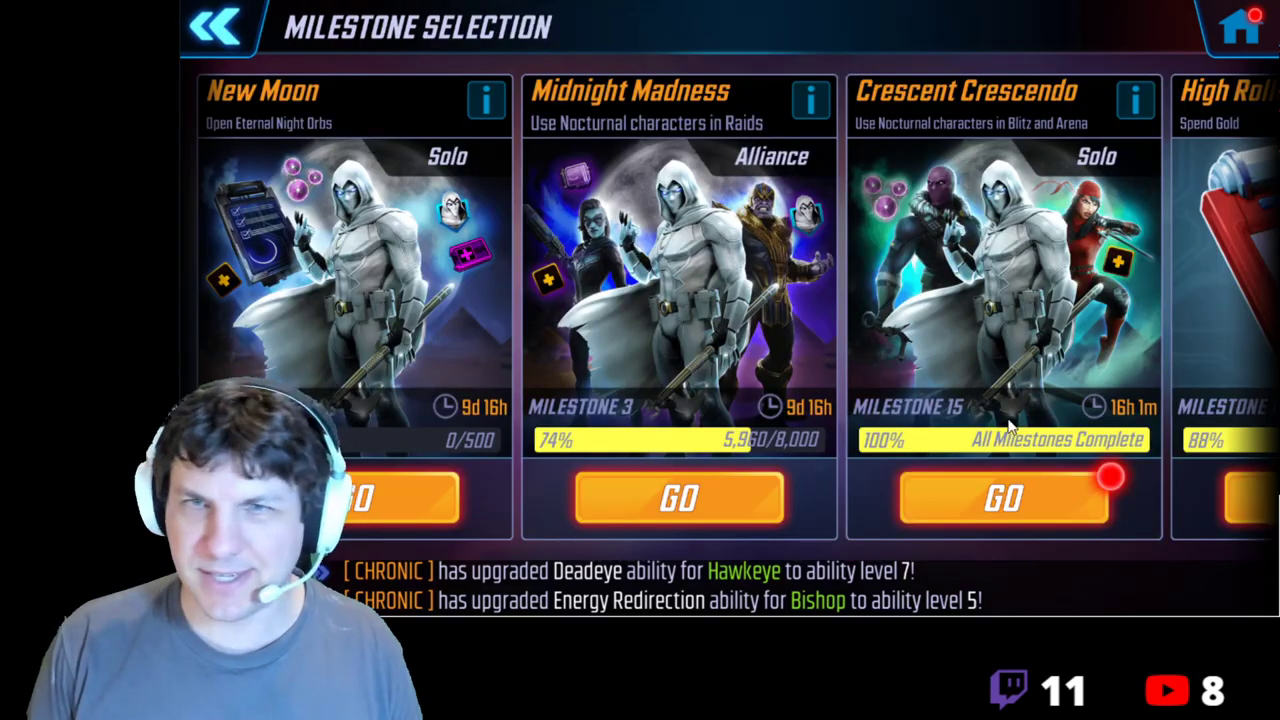
Claim Crescent Crescendo Milestones 14 and 15, then return to the milestone selection list.
{"action": "left_click", "coordinate": [1060, 515]}
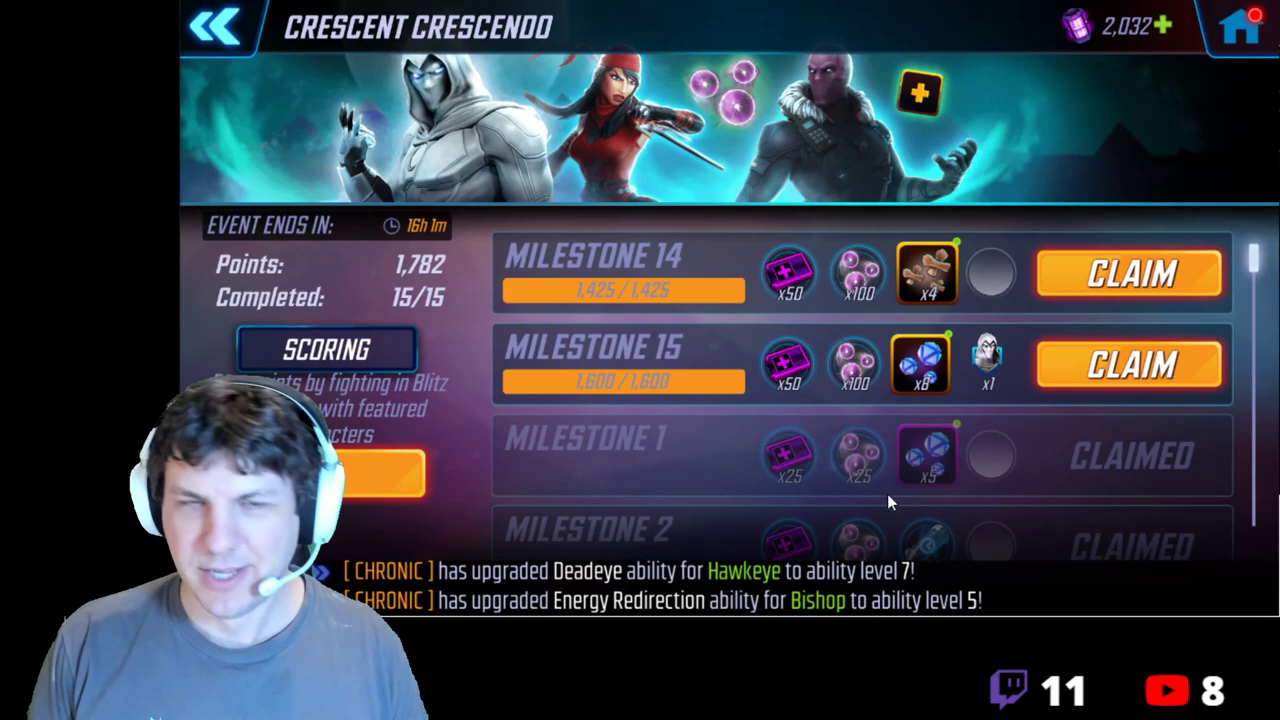
{"action": "left_click", "coordinate": [1176, 280]}
{"action": "left_click", "coordinate": [1176, 282]}
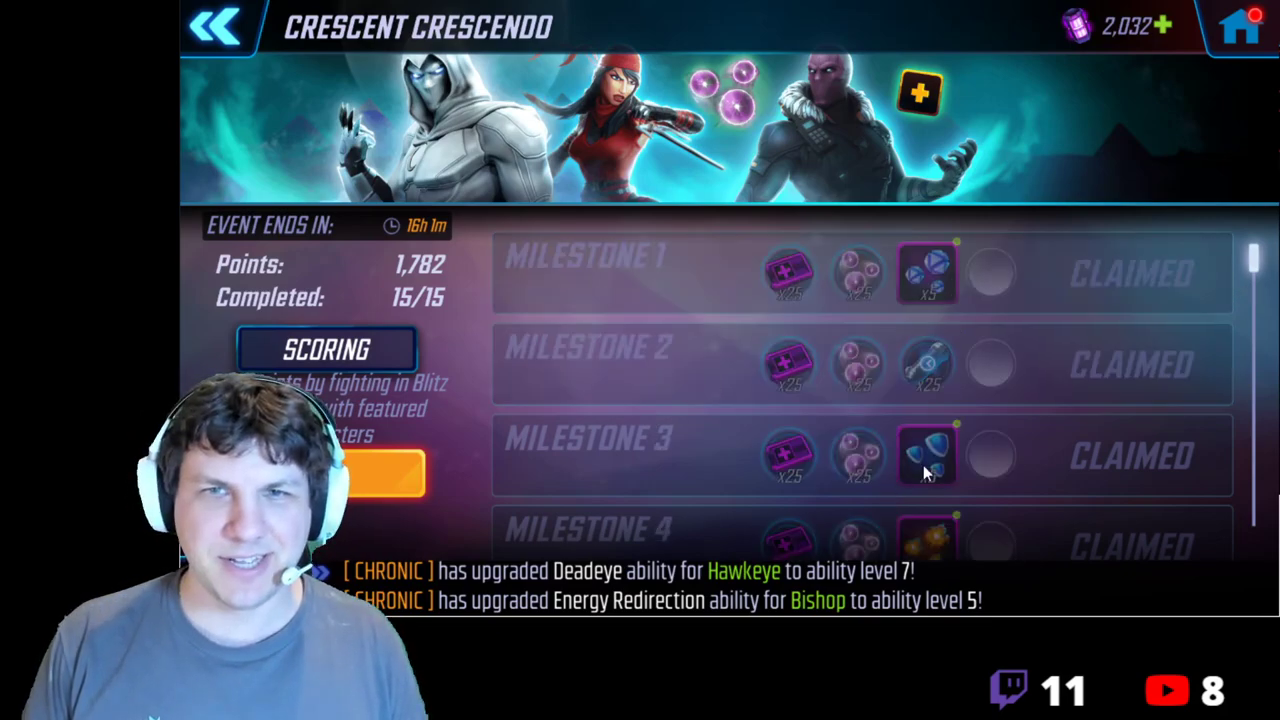
{"action": "left_click", "coordinate": [214, 30]}
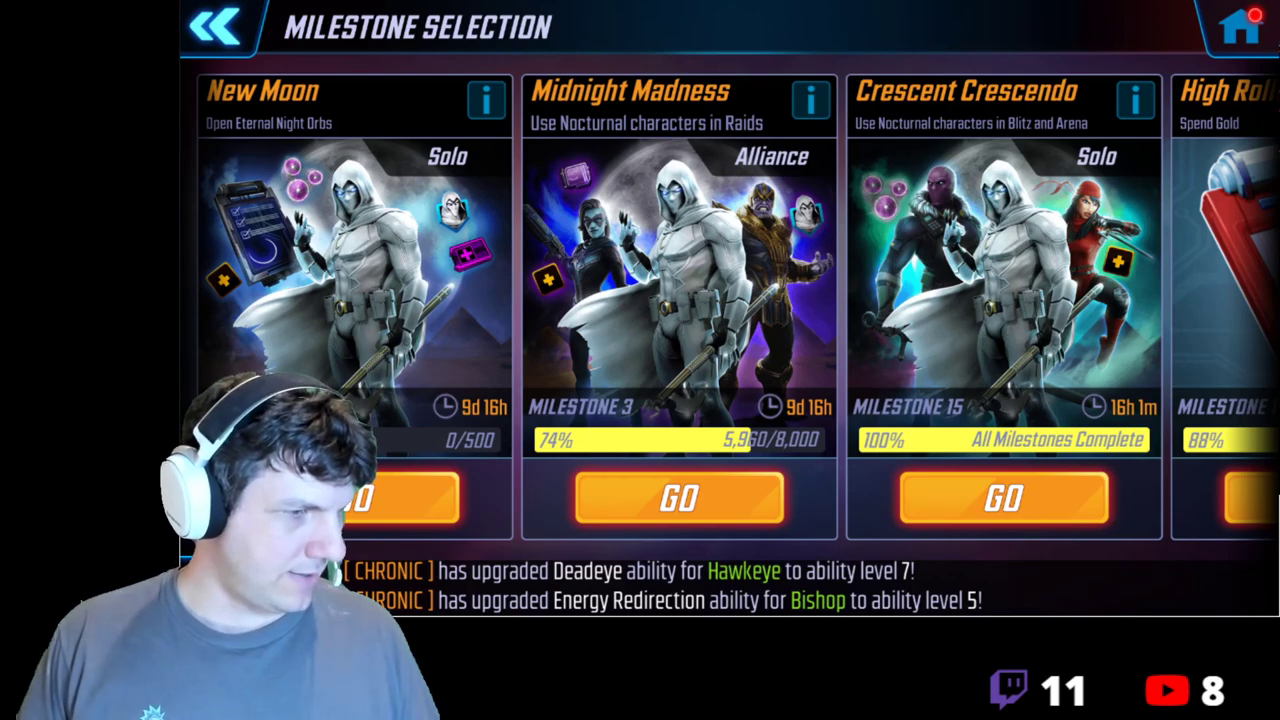
Switch to the milestone spreadsheet and inspect the 69.33 orbs-required formula and 68 MK shards total.
{"action": "key", "text": "alt+Tab"}
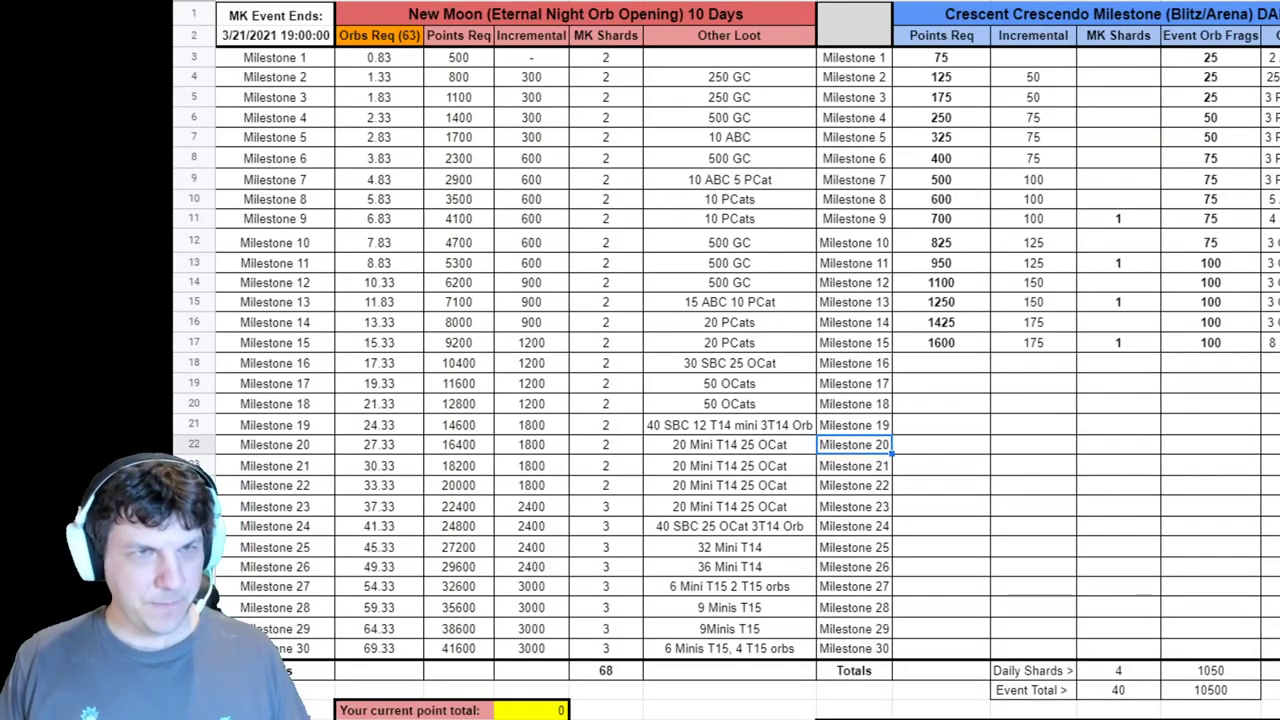
{"action": "left_click", "coordinate": [1100, 549]}
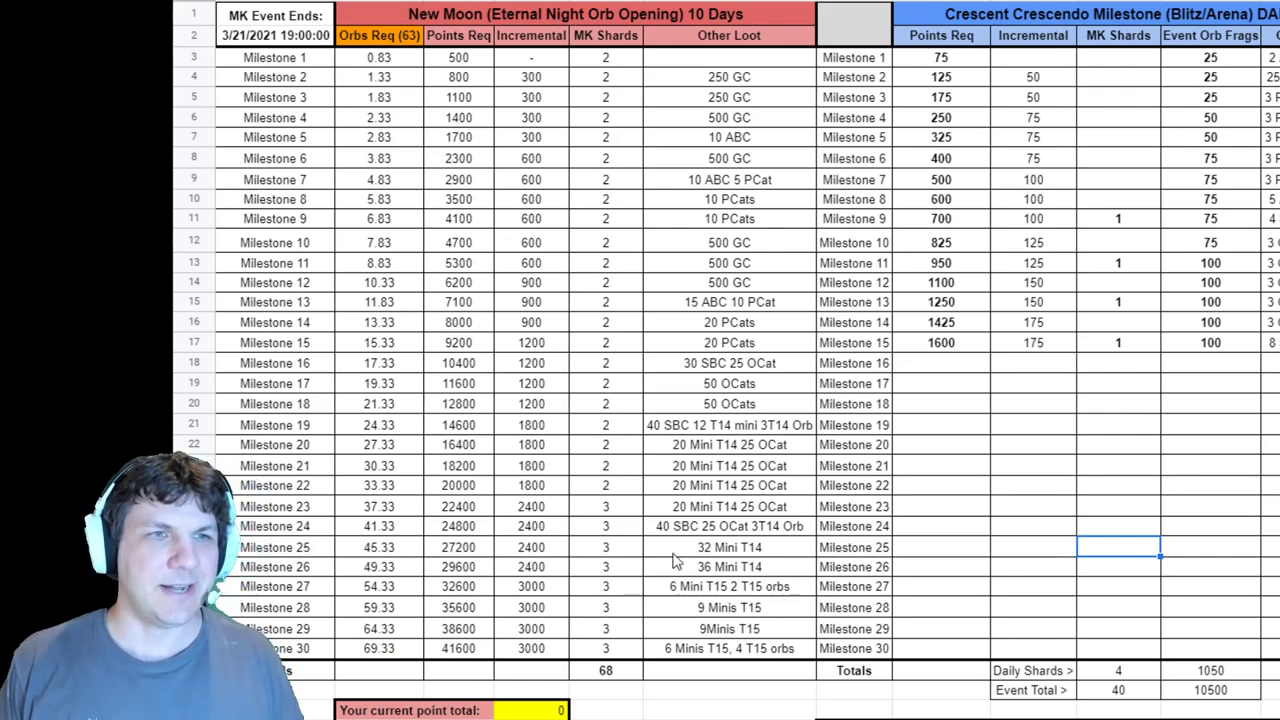
{"action": "left_click", "coordinate": [414, 652]}
{"action": "double_click", "coordinate": [410, 652]}
{"action": "key", "text": "Escape"}
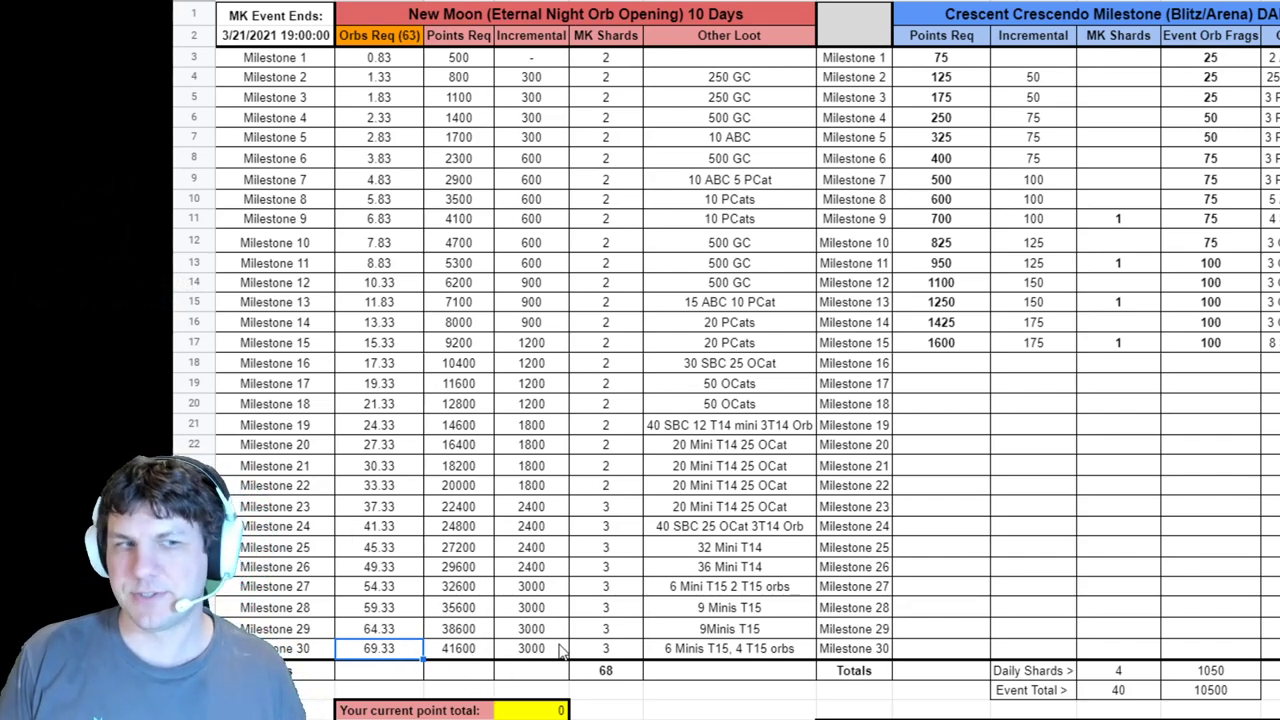
{"action": "left_click", "coordinate": [621, 682]}
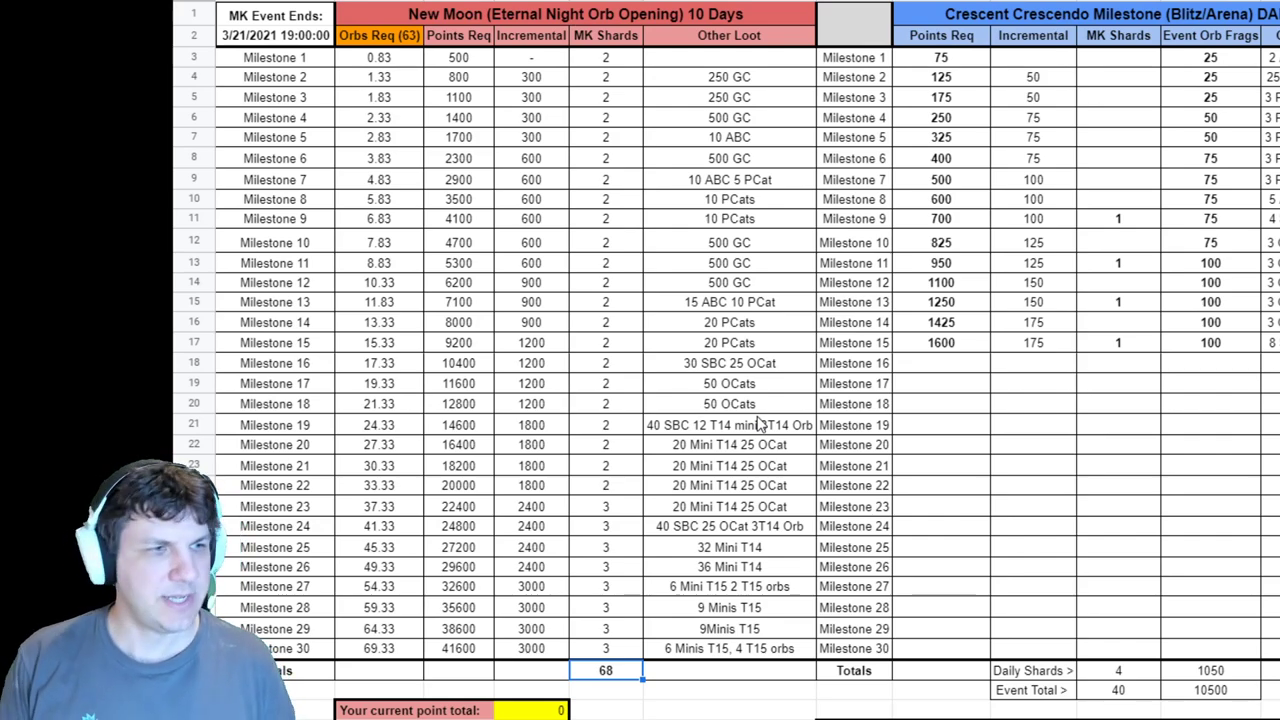
Enter 10000 as the point total and check the resulting orbs opened and needed figures.
{"action": "scroll", "coordinate": [640, 465], "scroll_direction": "down", "scroll_amount": 3}
{"action": "left_click", "coordinate": [566, 566]}
{"action": "scroll", "coordinate": [557, 585], "scroll_direction": "down", "scroll_amount": 2}
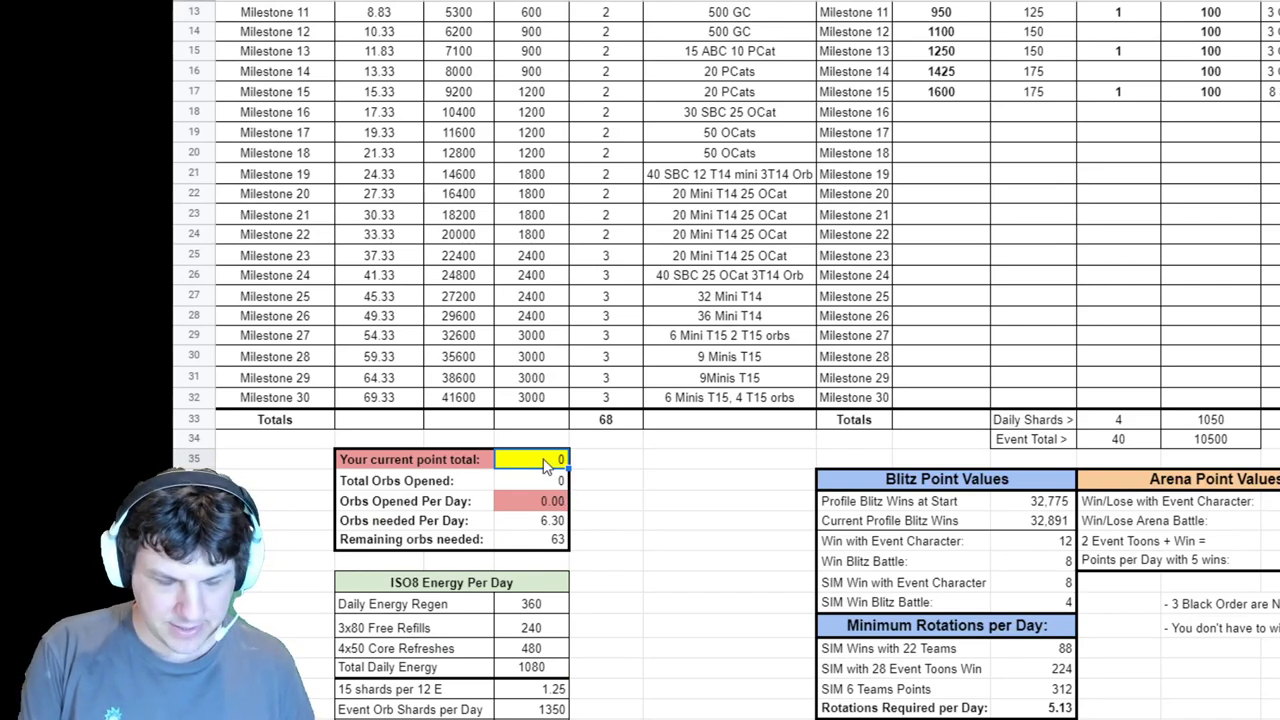
{"action": "type", "text": "10000"}
{"action": "key", "text": "Return"}
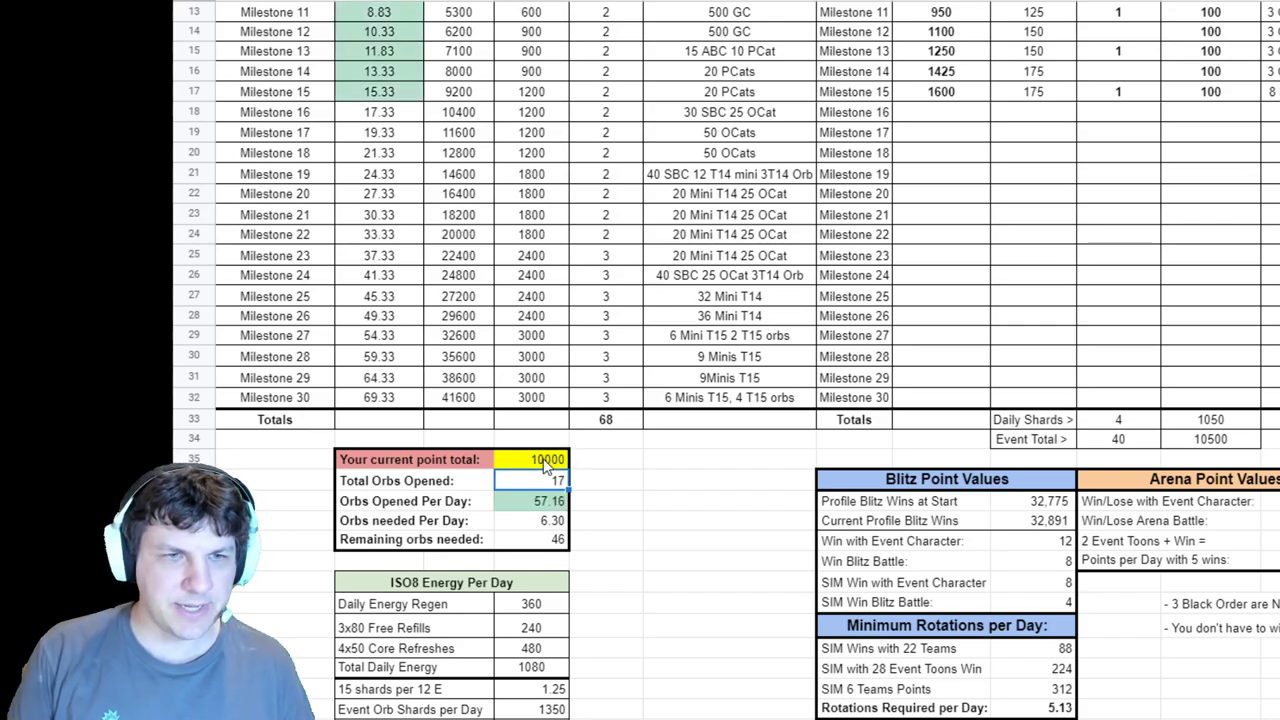
{"action": "scroll", "coordinate": [545, 465], "scroll_direction": "up", "scroll_amount": 4}
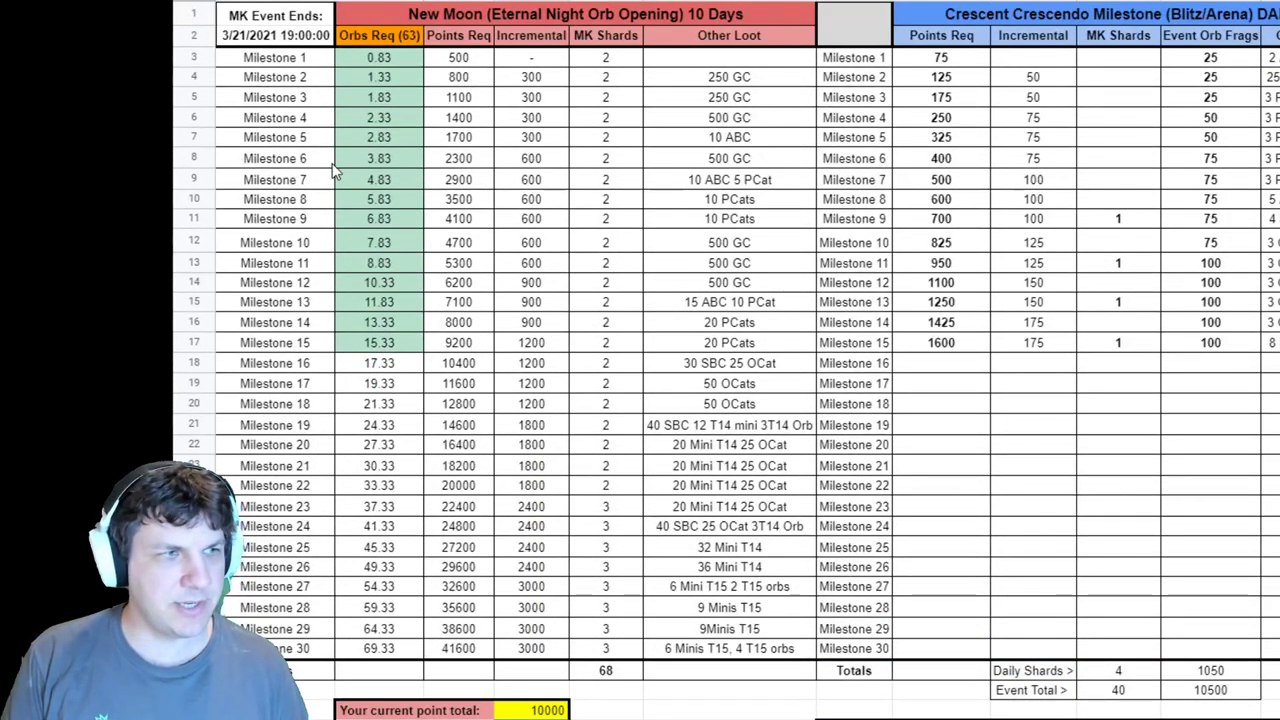
{"action": "scroll", "coordinate": [340, 300], "scroll_direction": "down", "scroll_amount": 5}
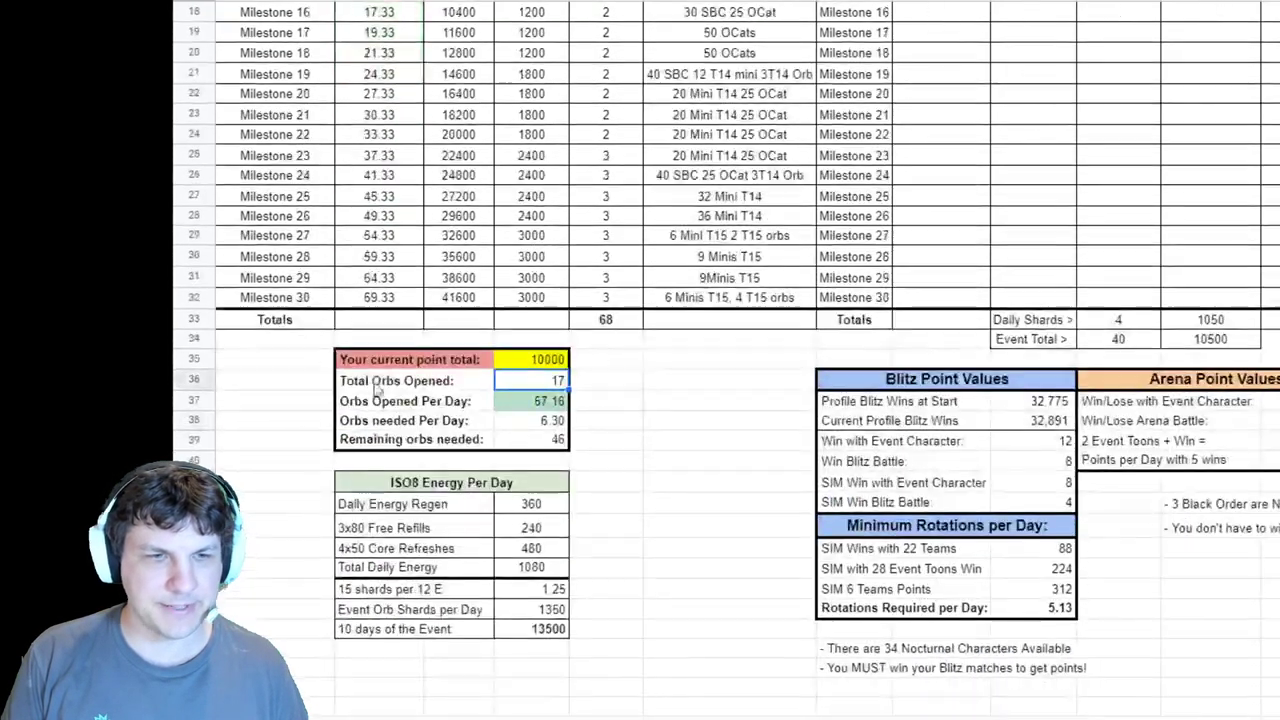
{"action": "left_click", "coordinate": [546, 403]}
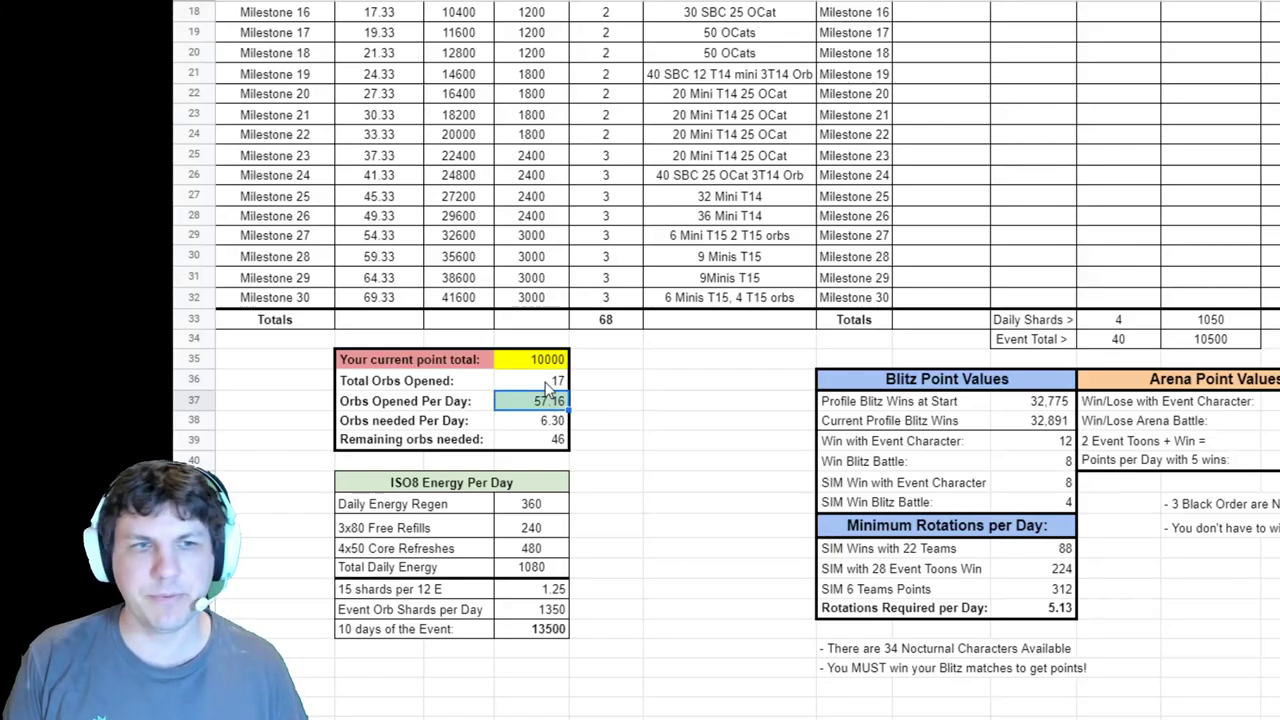
{"action": "left_click", "coordinate": [546, 383]}
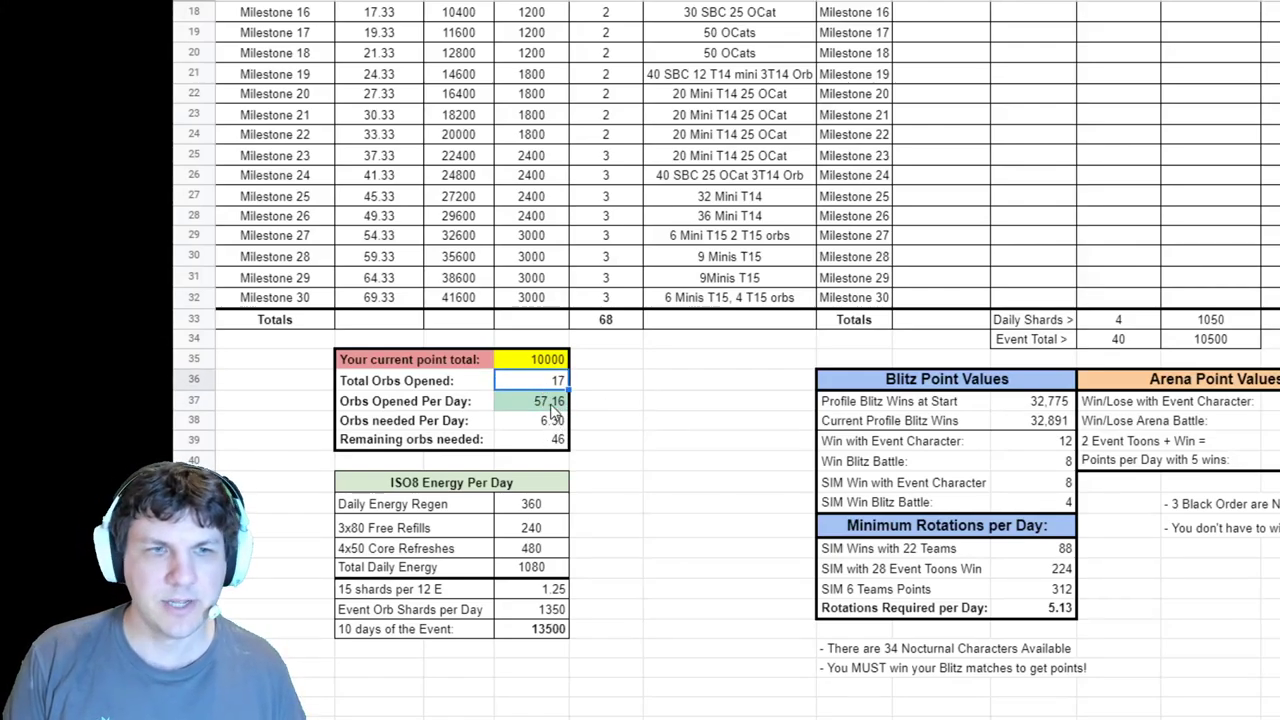
{"action": "left_click", "coordinate": [545, 425]}
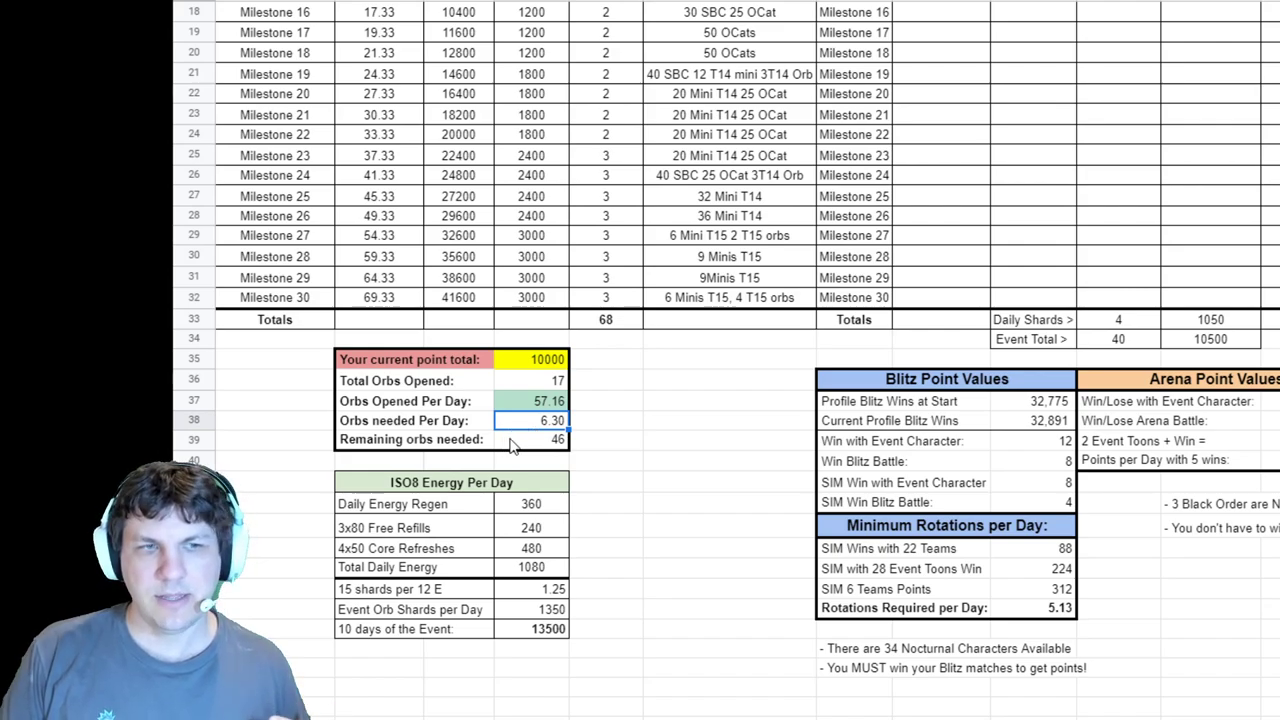
{"action": "left_click", "coordinate": [513, 442]}
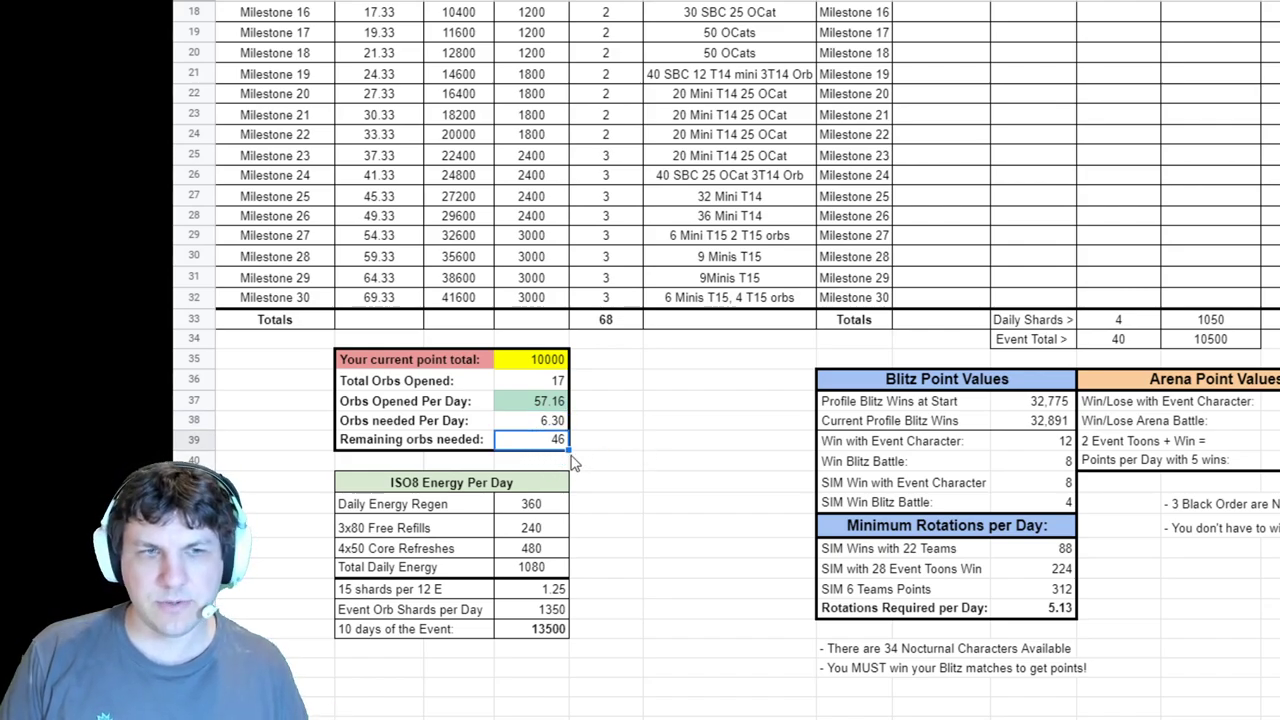
Reset the yellow point-total cell back to 0.
{"action": "left_click", "coordinate": [527, 363]}
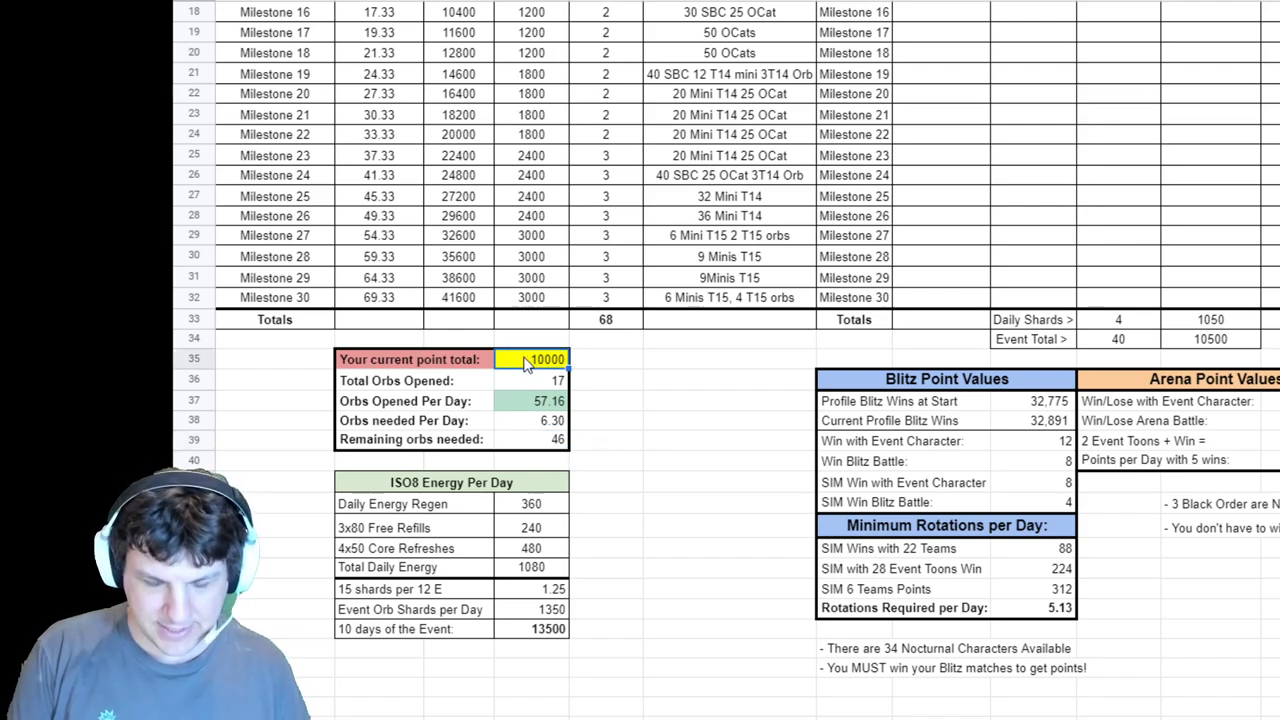
{"action": "type", "text": "0"}
{"action": "key", "text": "Return"}
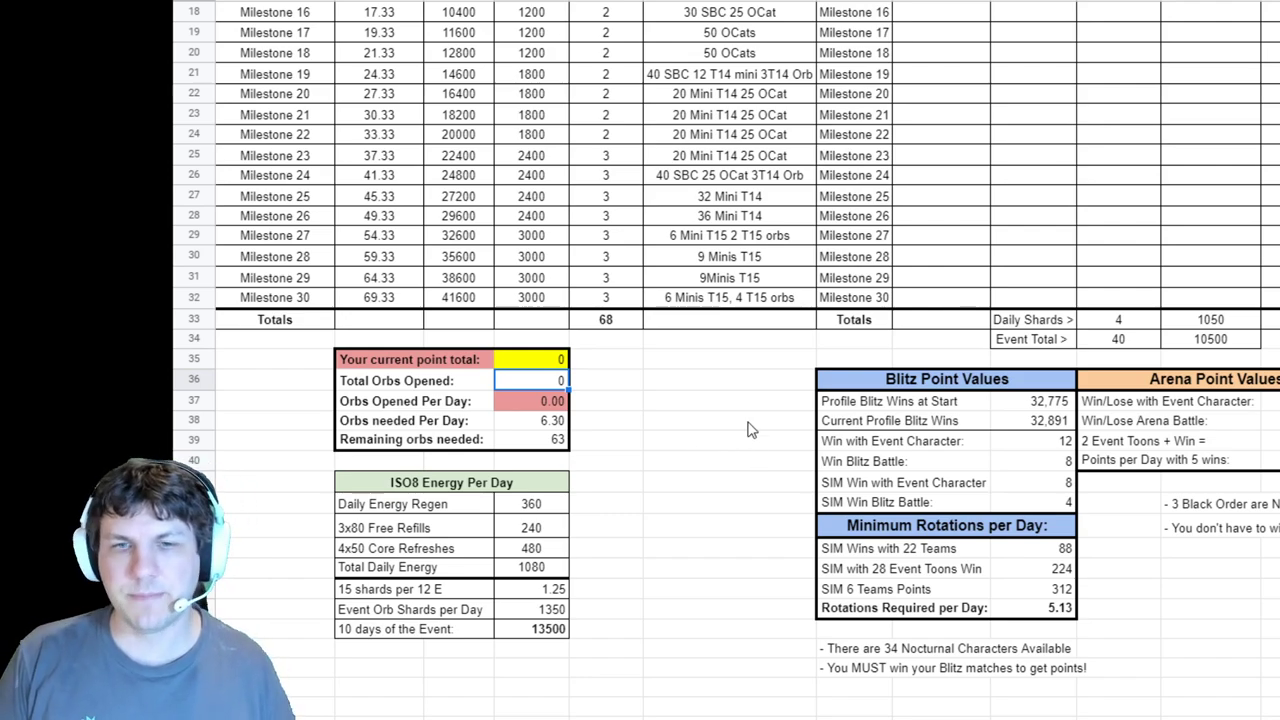
Change the New Moon header from Orbs Req (63) to Orbs Req (70).
{"action": "scroll", "coordinate": [753, 430], "scroll_direction": "up", "scroll_amount": 5}
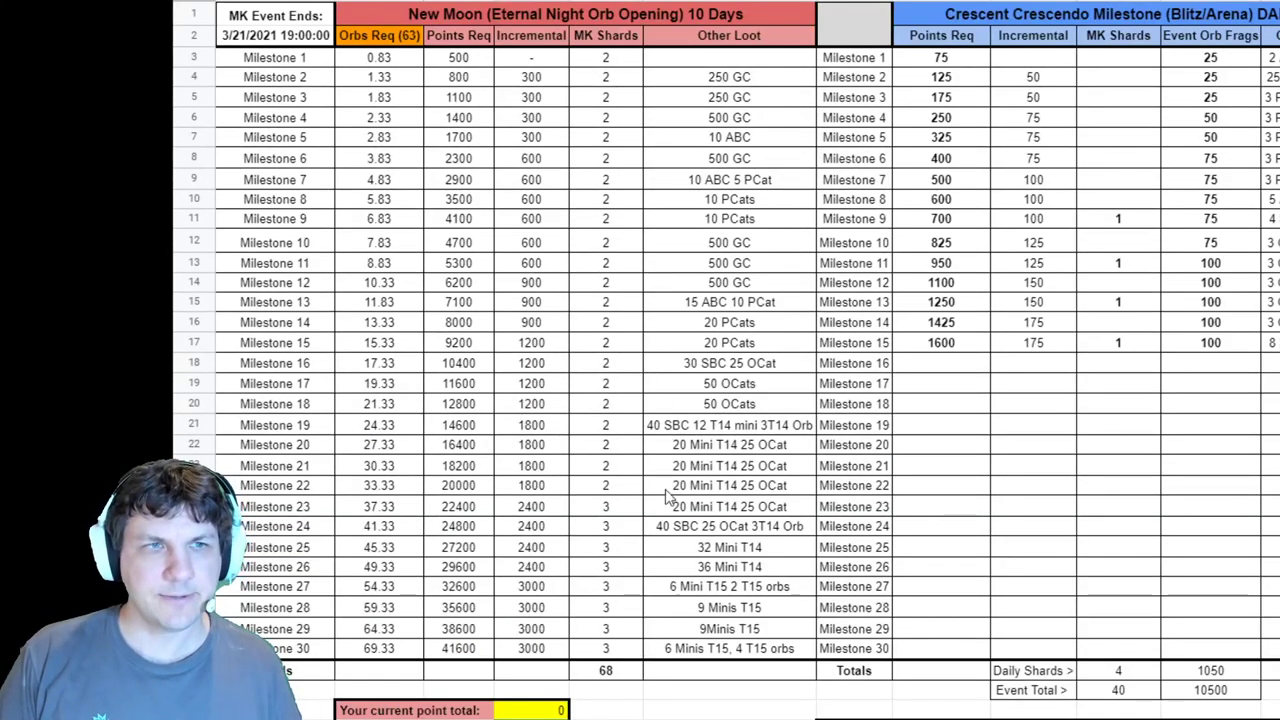
{"action": "left_click", "coordinate": [407, 35]}
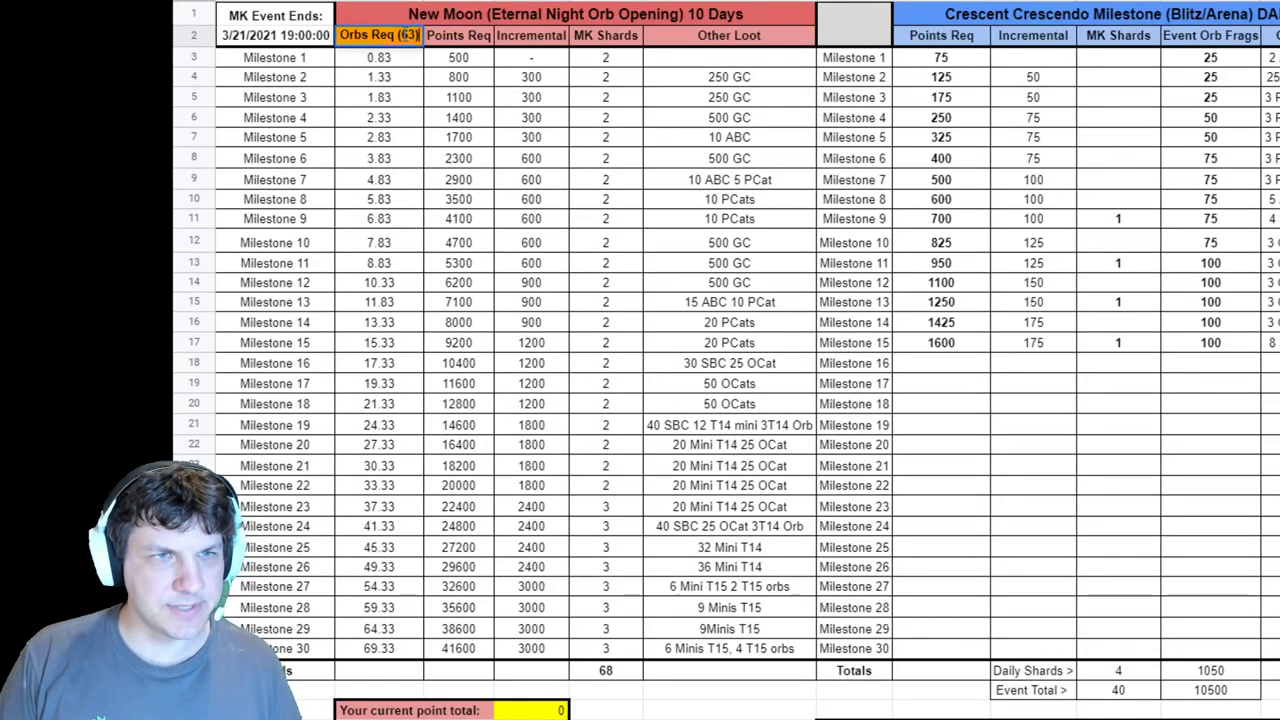
{"action": "double_click", "coordinate": [409, 35]}
{"action": "type", "text": "70"}
{"action": "key", "text": "Return"}
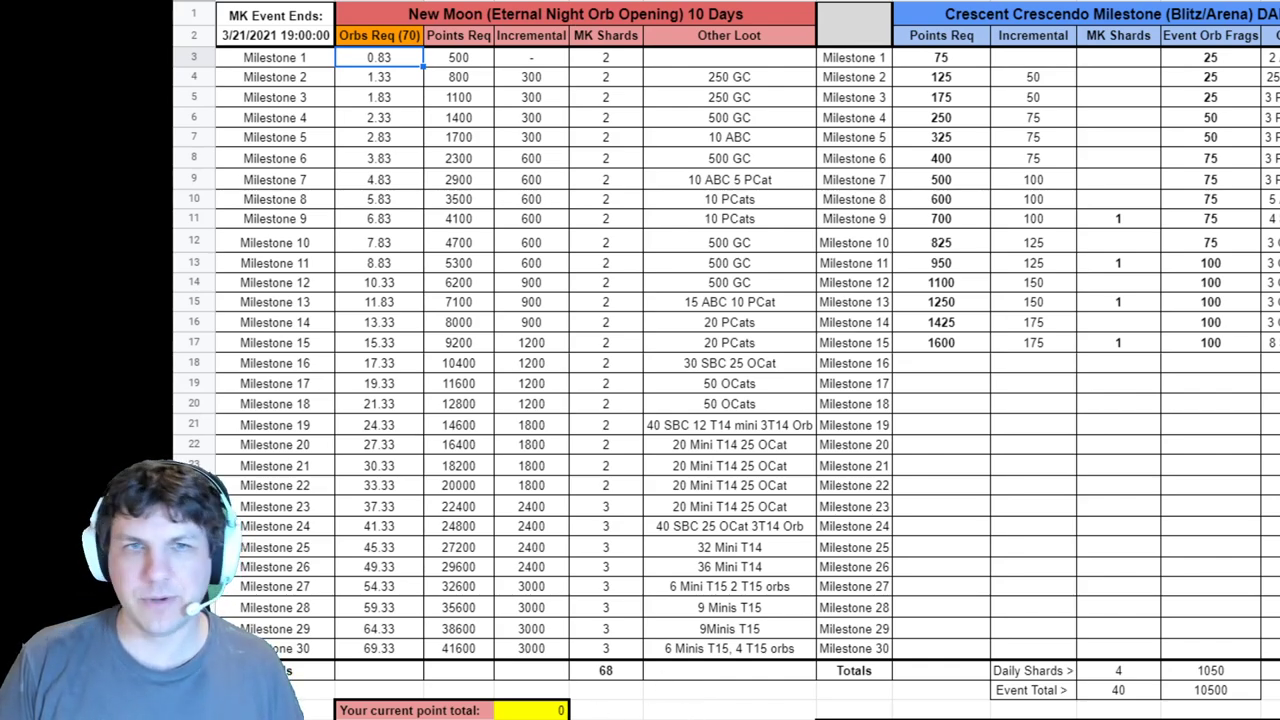
Scroll right until the Midnight Madness milestone columns appear beside Crescent Crescendo.
{"action": "scroll", "coordinate": [748, 360], "scroll_direction": "right", "scroll_amount": 6}
{"action": "scroll", "coordinate": [676, 712], "scroll_direction": "right", "scroll_amount": 3}
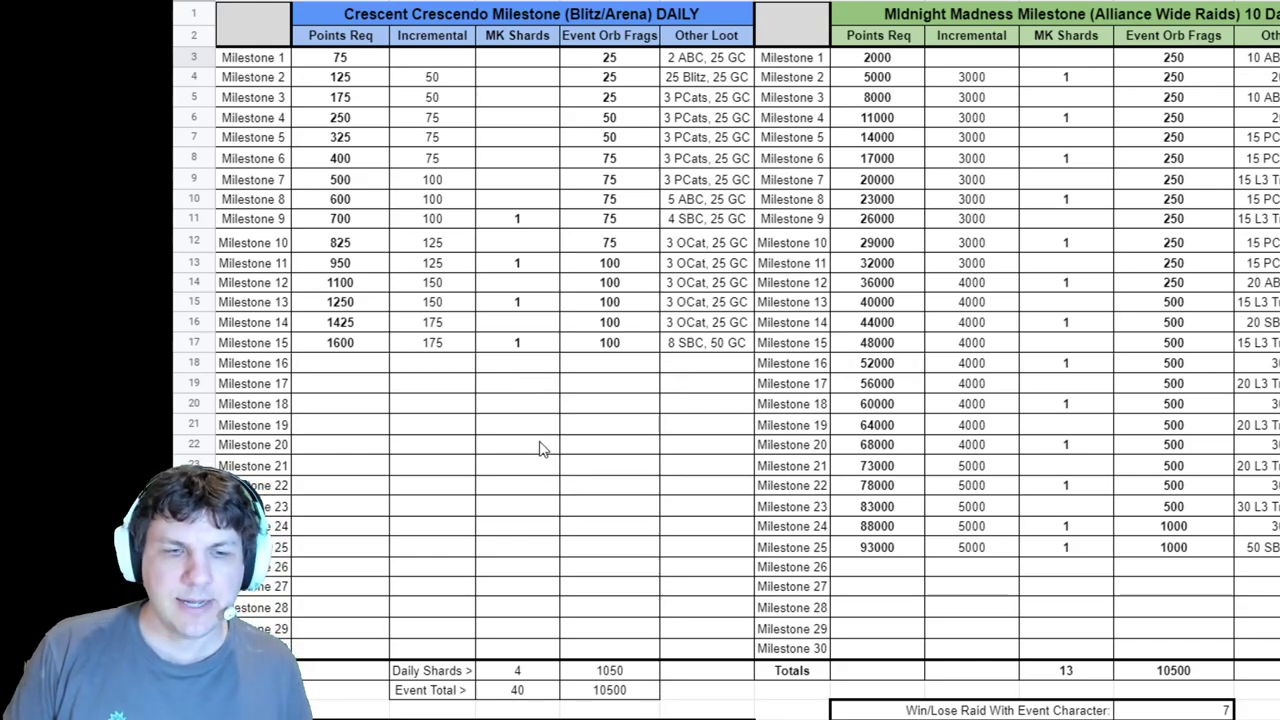
{"action": "scroll", "coordinate": [507, 608], "scroll_direction": "down", "scroll_amount": 5}
{"action": "scroll", "coordinate": [517, 542], "scroll_direction": "down", "scroll_amount": 2}
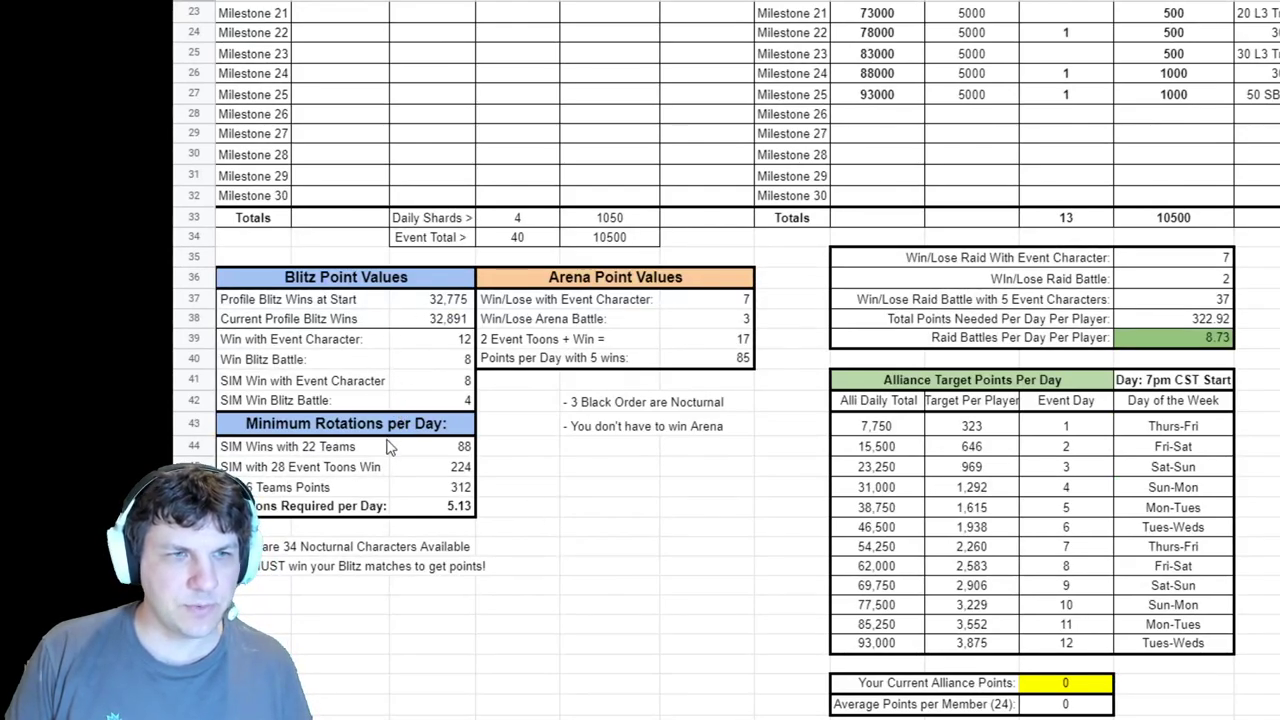
{"action": "left_click", "coordinate": [432, 302]}
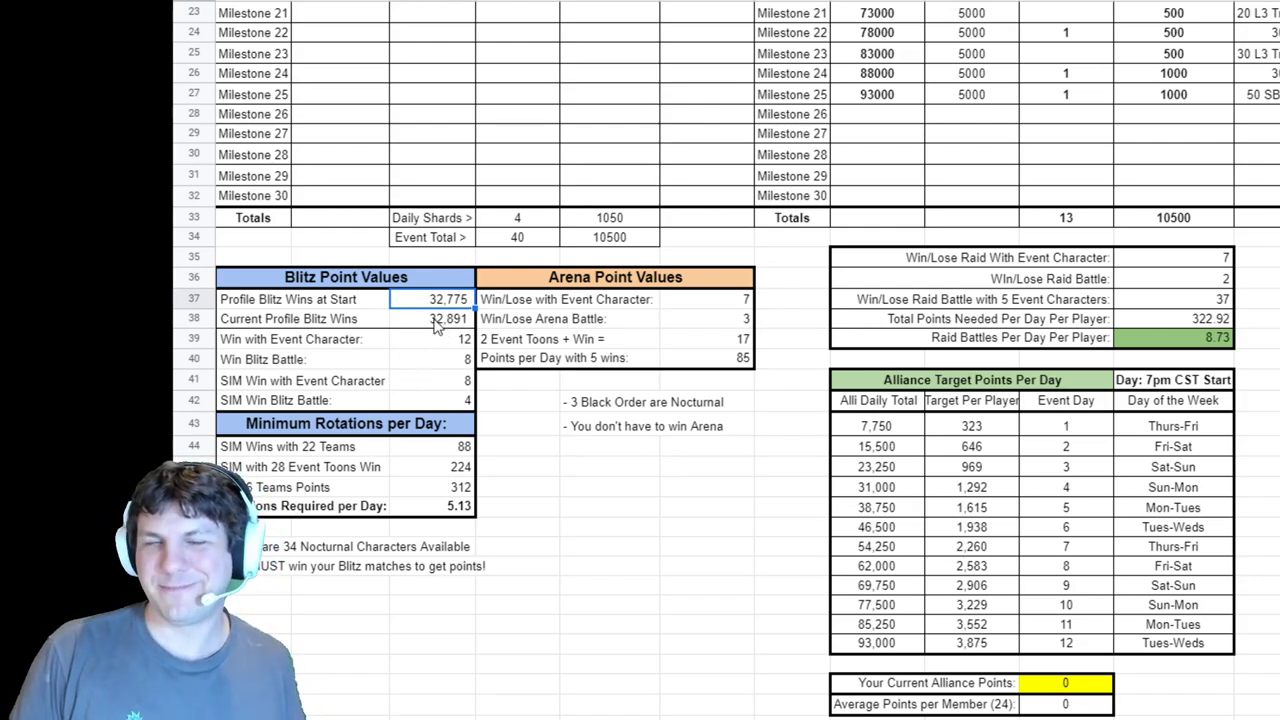
{"action": "left_click", "coordinate": [598, 405]}
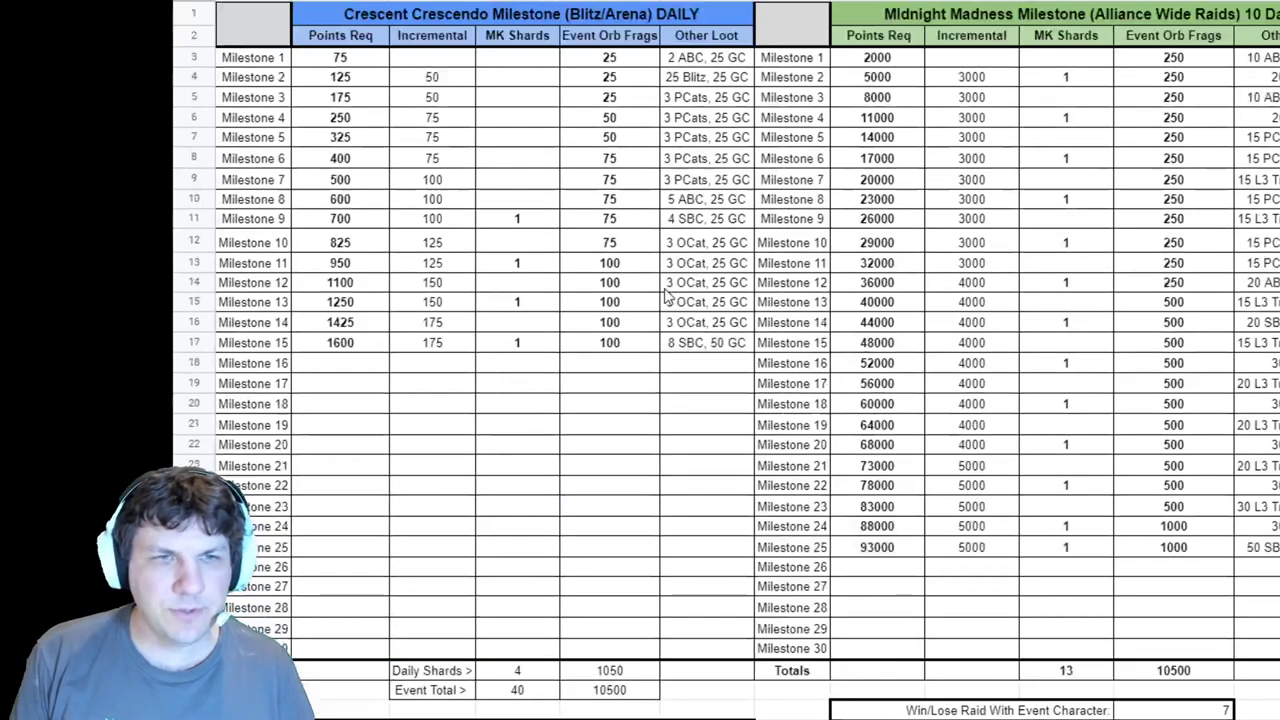
{"action": "scroll", "coordinate": [676, 306], "scroll_direction": "up", "scroll_amount": 7}
{"action": "left_click", "coordinate": [626, 674]}
{"action": "left_click", "coordinate": [624, 692]}
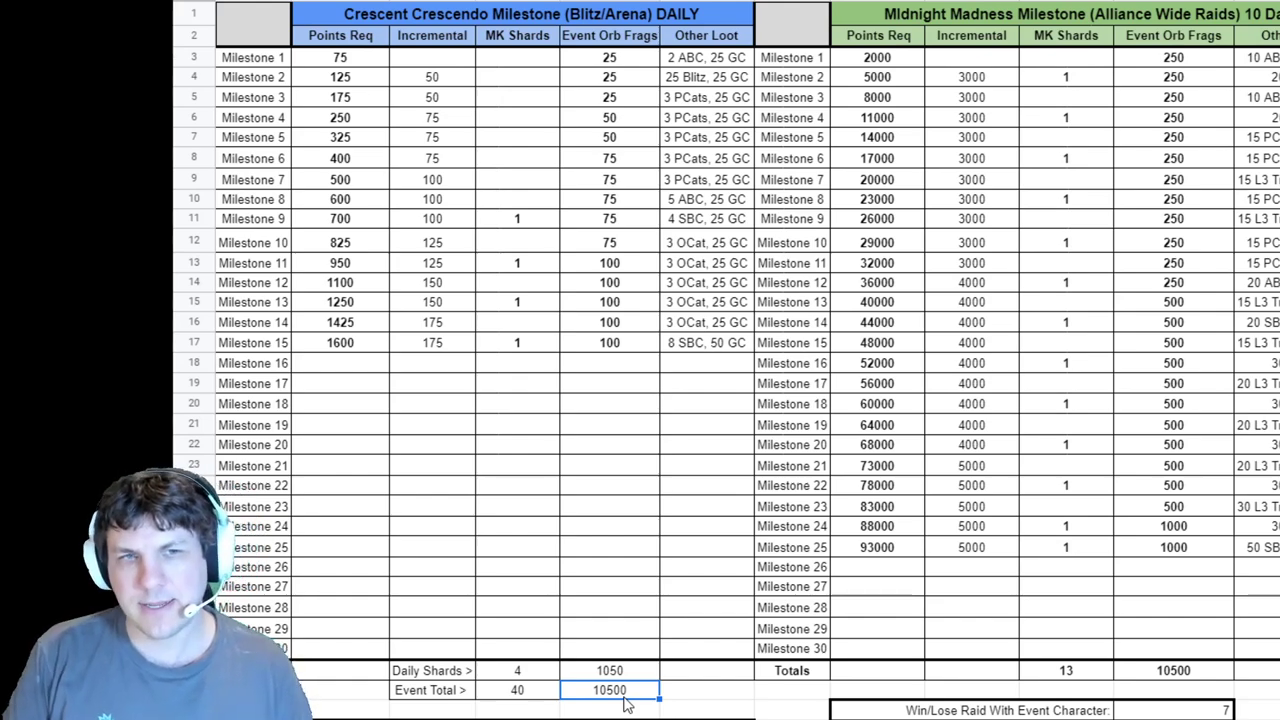
{"action": "scroll", "coordinate": [740, 360], "scroll_direction": "right", "scroll_amount": 5}
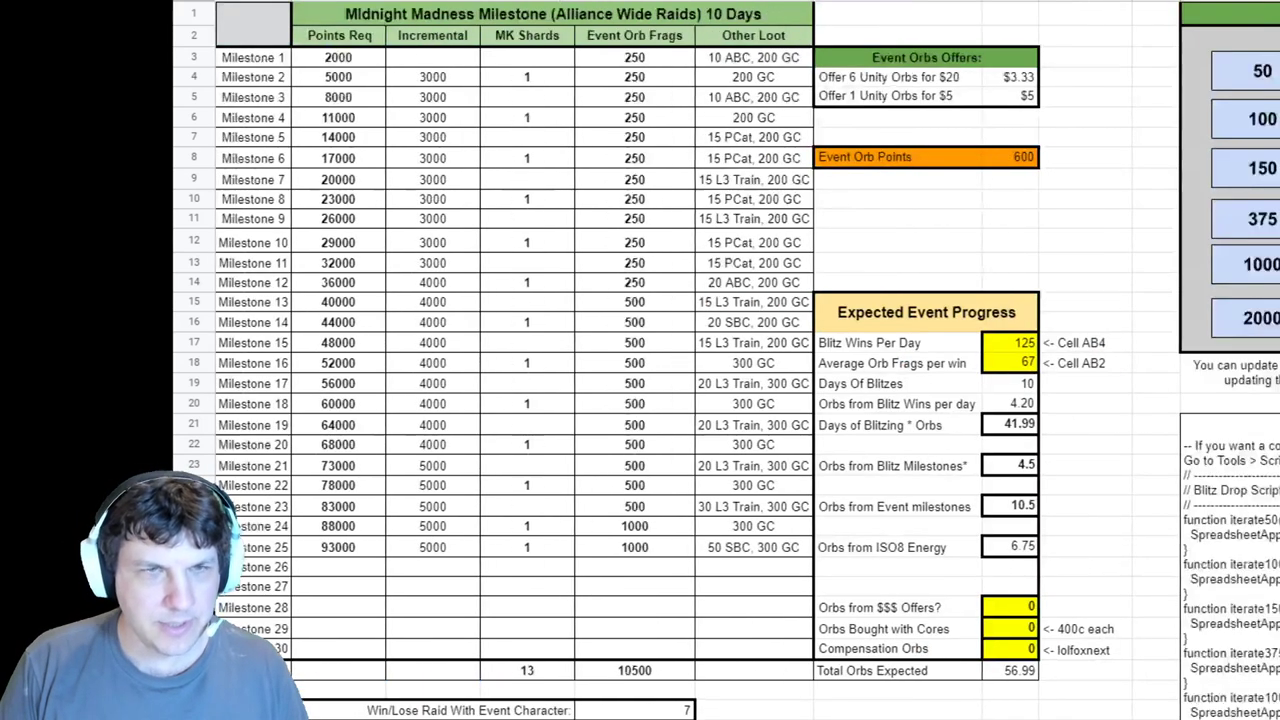
{"action": "scroll", "coordinate": [740, 360], "scroll_direction": "left", "scroll_amount": 2}
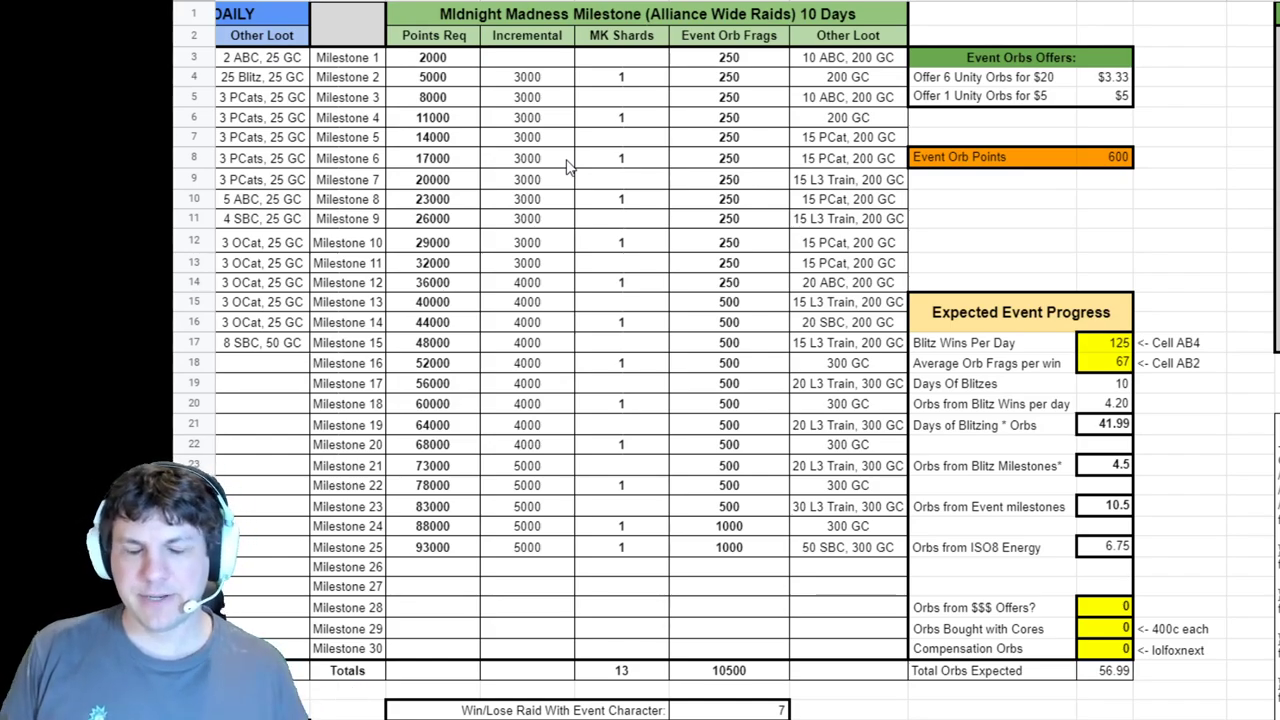
{"action": "left_click", "coordinate": [458, 553]}
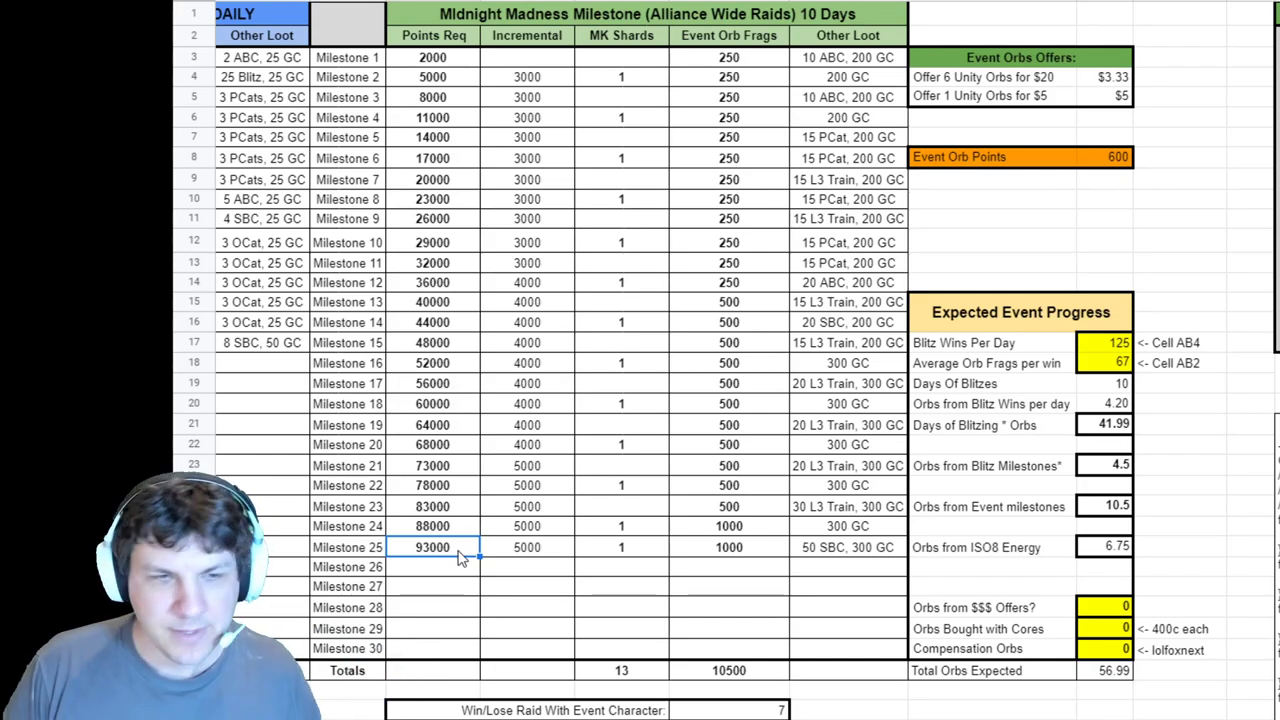
Scroll down to the raid calculations and review 37 points per battle and 8.73 battles daily.
{"action": "scroll", "coordinate": [460, 558], "scroll_direction": "down", "scroll_amount": 6}
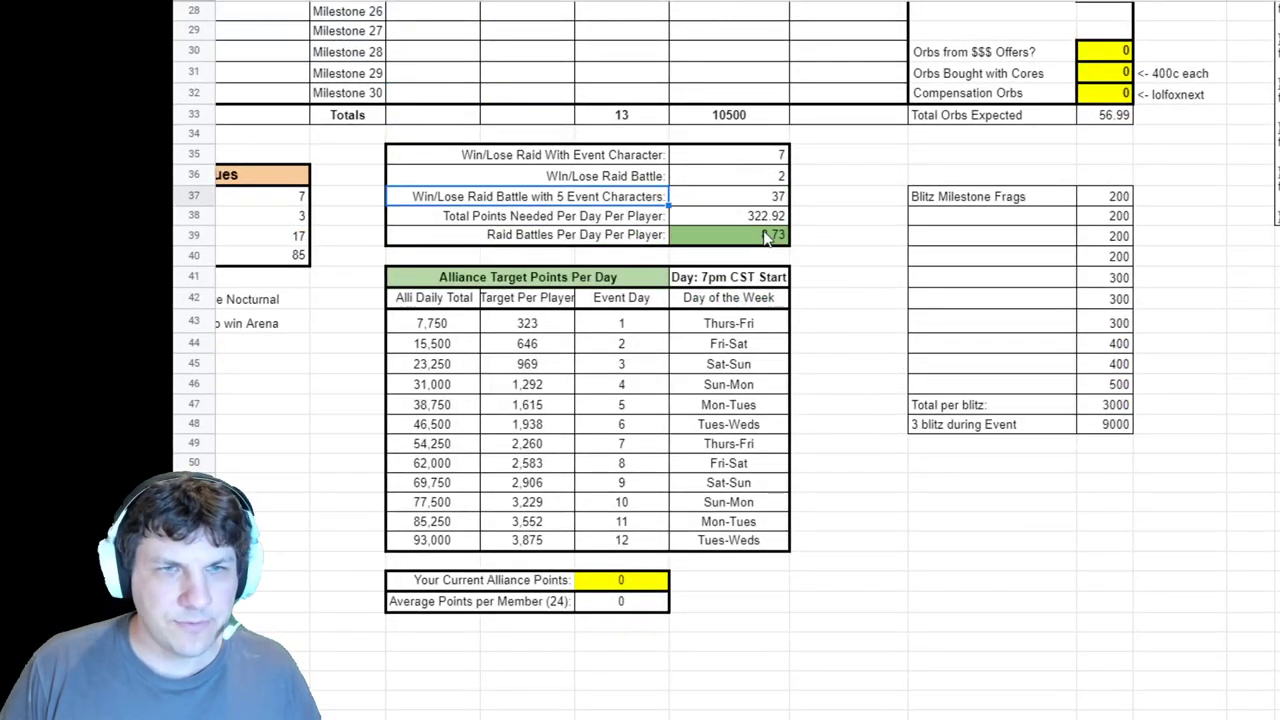
{"action": "left_click", "coordinate": [843, 198]}
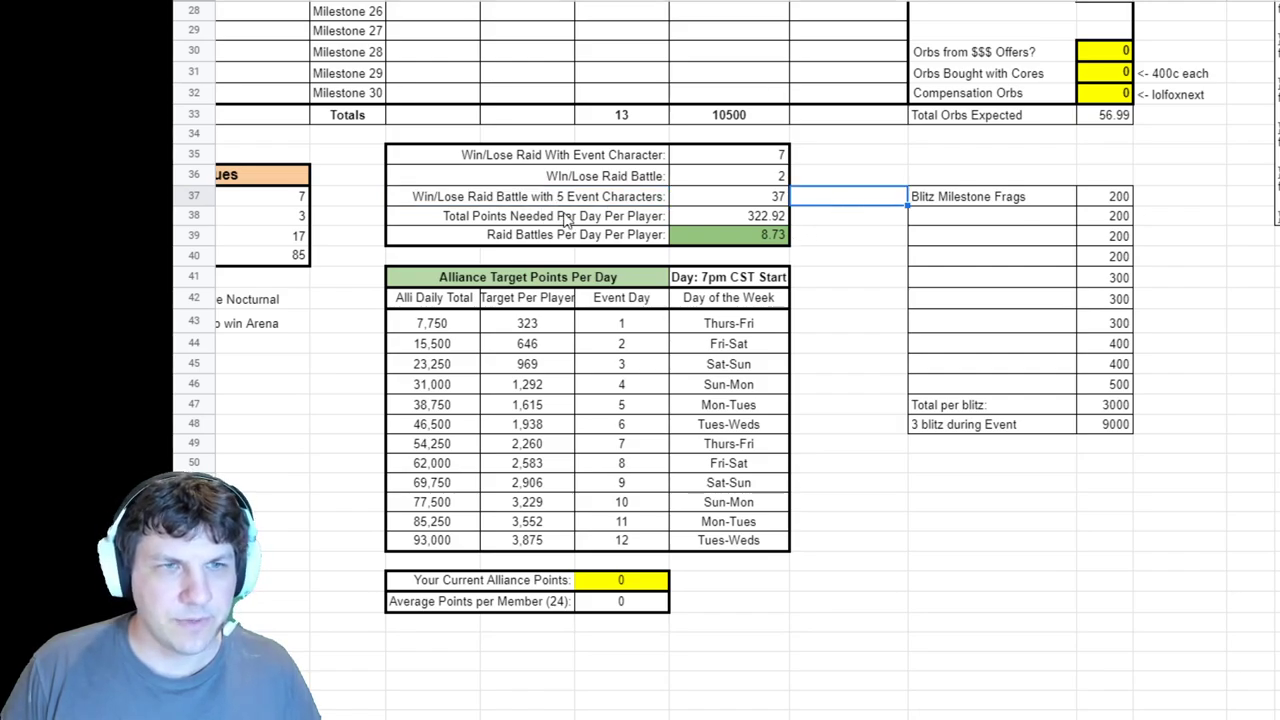
{"action": "left_click", "coordinate": [742, 202]}
{"action": "left_click", "coordinate": [888, 237]}
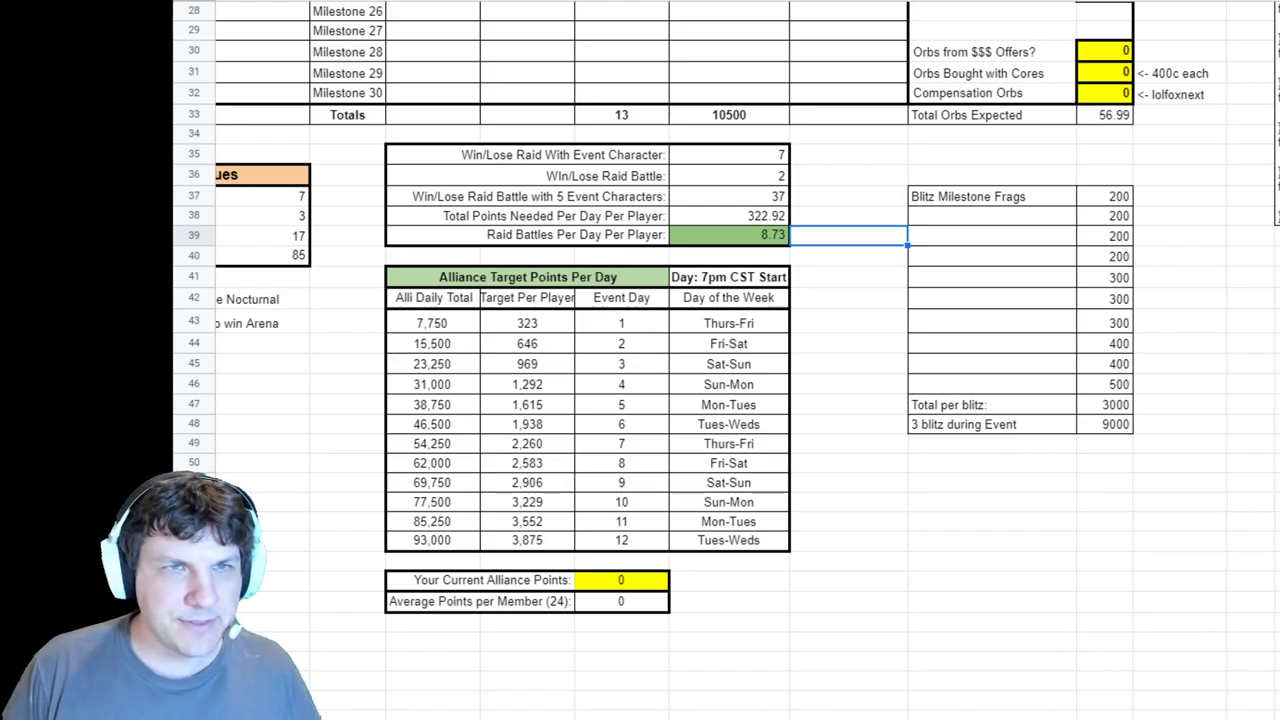
{"action": "left_click", "coordinate": [970, 505]}
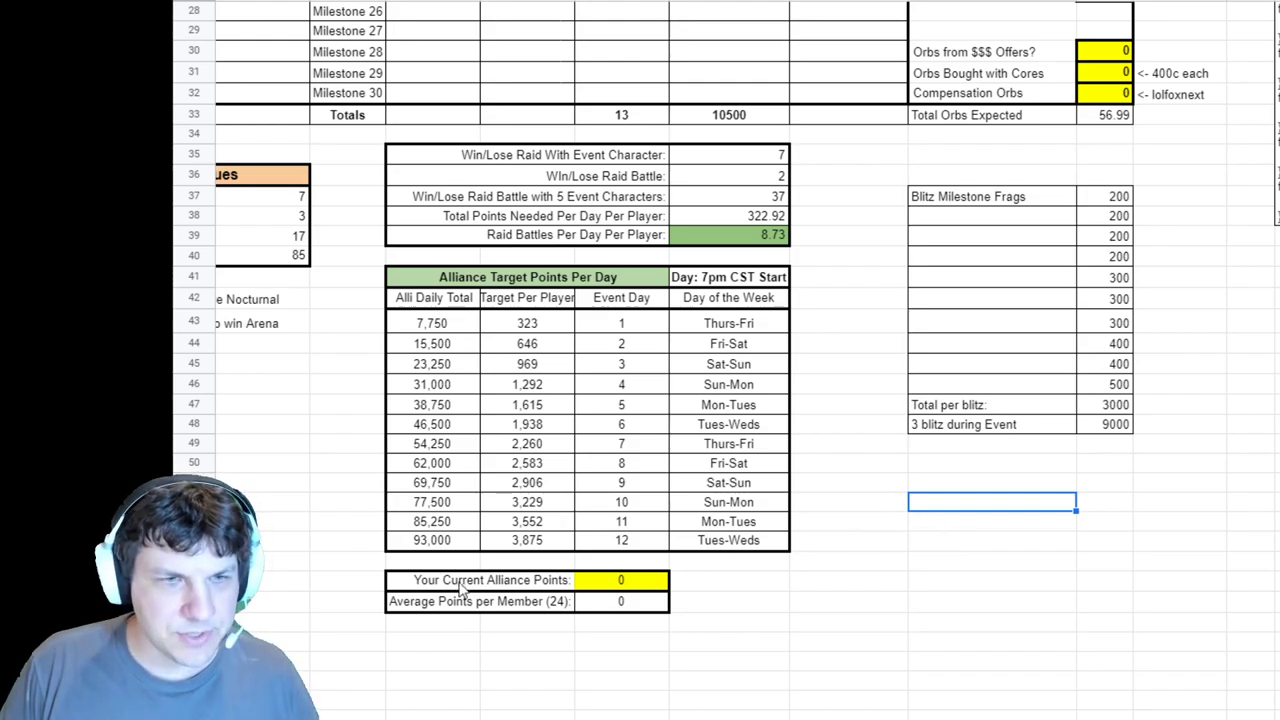
{"action": "left_click_drag", "start_coordinate": [432, 525], "coordinate": [685, 540]}
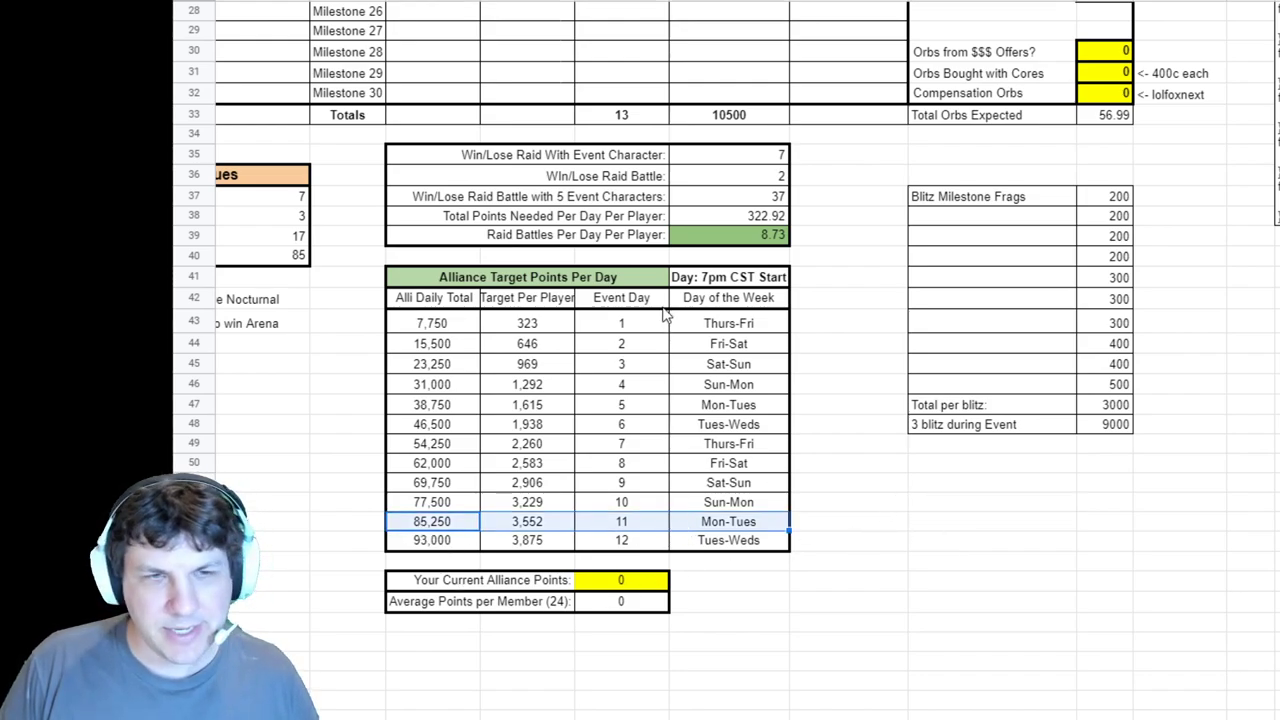
{"action": "left_click_drag", "start_coordinate": [660, 320], "coordinate": [640, 542]}
{"action": "left_click", "coordinate": [928, 548]}
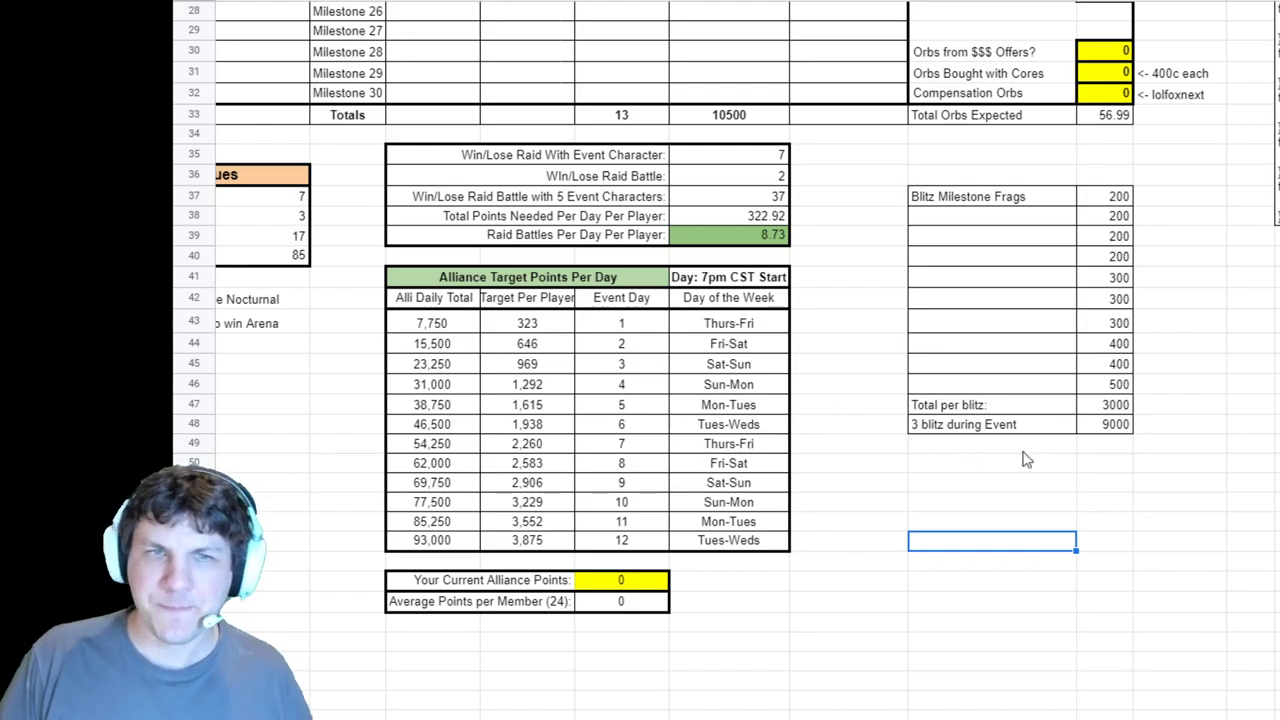
{"action": "scroll", "coordinate": [1220, 302], "scroll_direction": "up", "scroll_amount": 1}
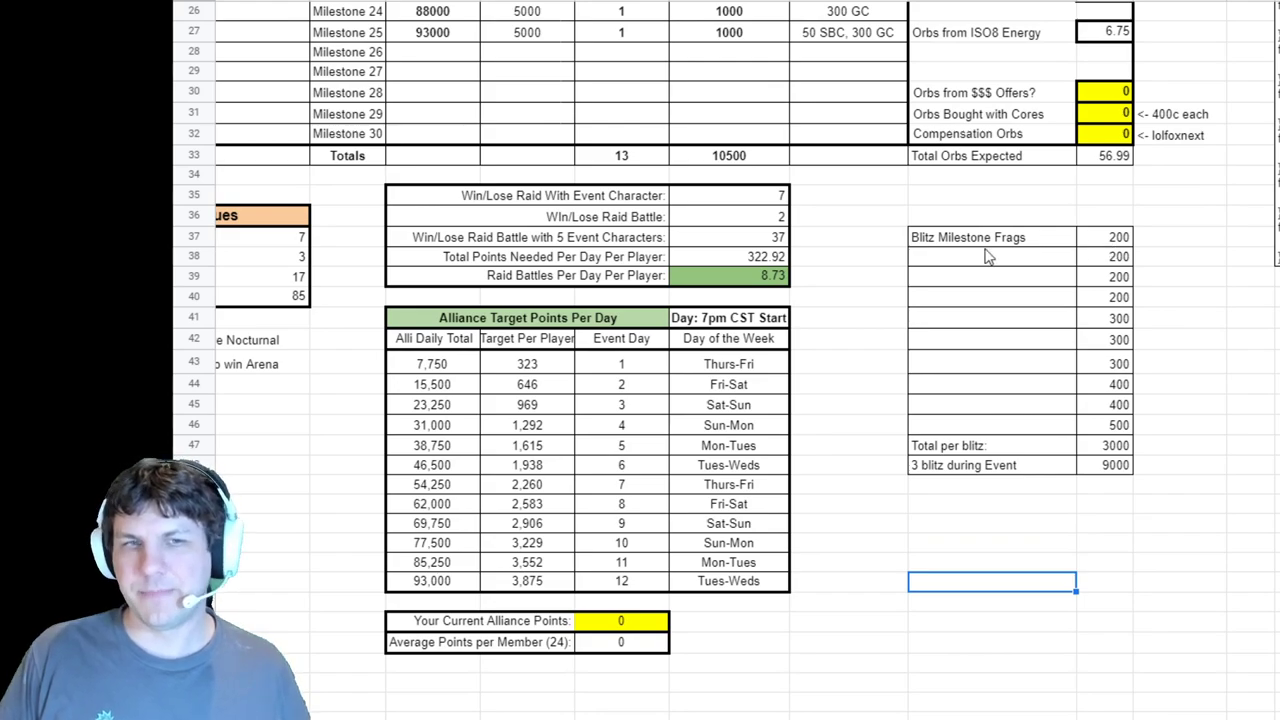
{"action": "left_click", "coordinate": [1126, 240]}
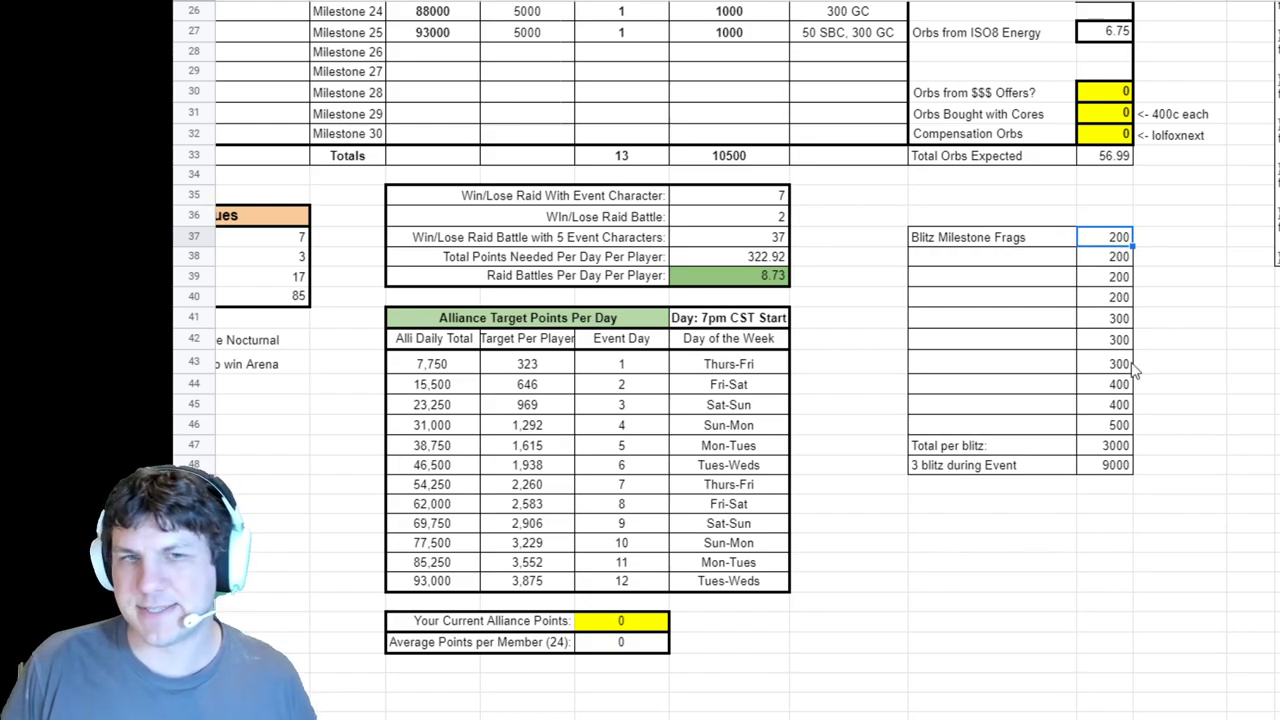
{"action": "left_click", "coordinate": [1108, 428]}
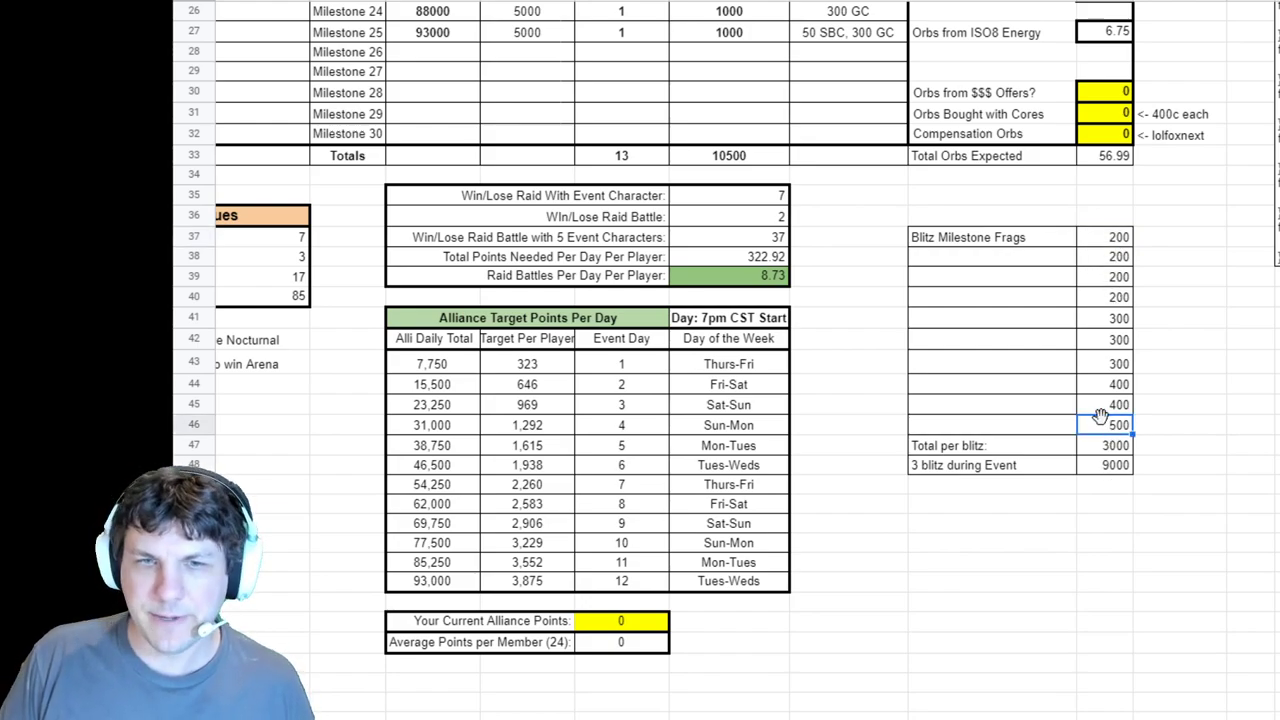
{"action": "left_click", "coordinate": [1103, 450]}
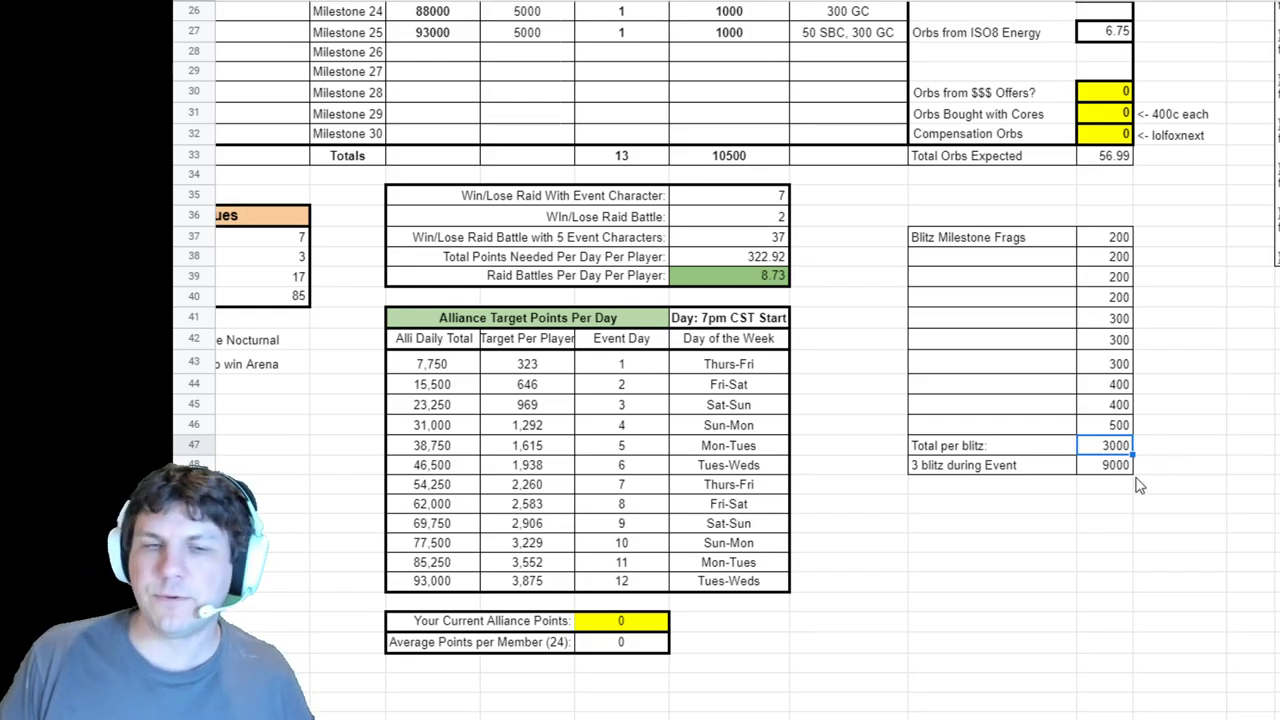
{"action": "left_click", "coordinate": [1095, 470]}
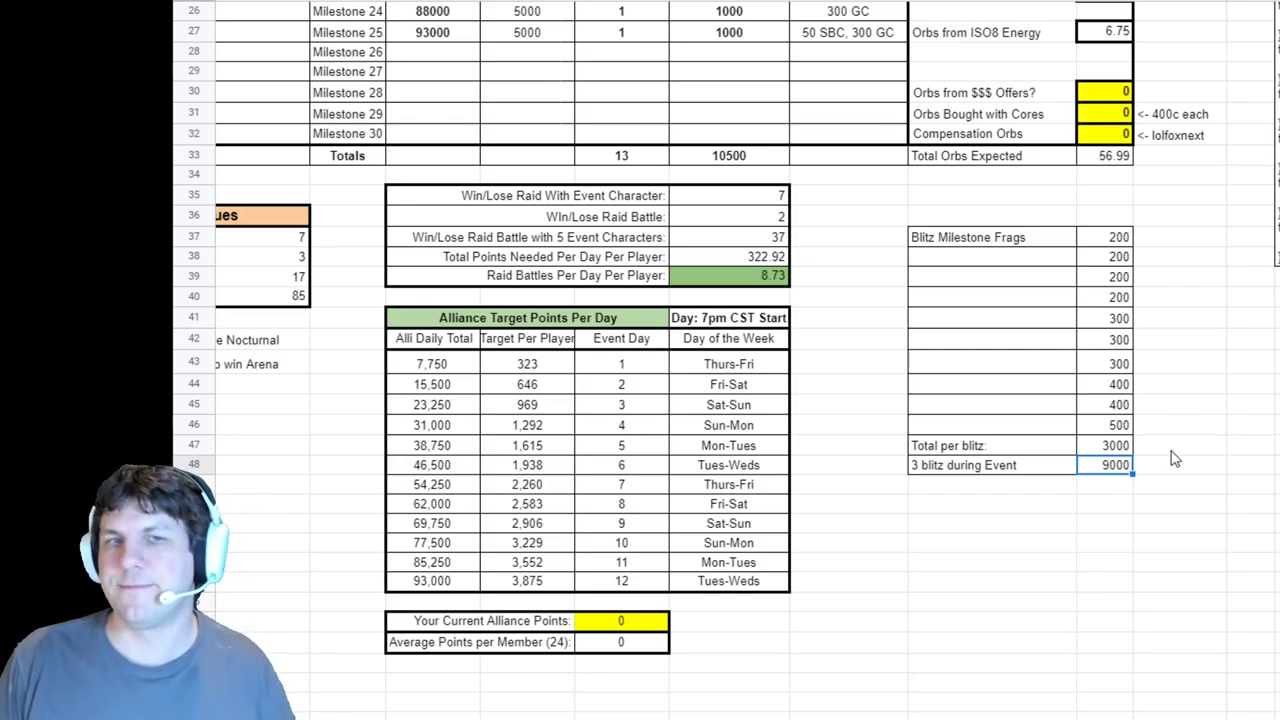
Scroll to row 21 and left to show the ISO8 Energy Per Day table.
{"action": "scroll", "coordinate": [1140, 466], "scroll_direction": "up", "scroll_amount": 4}
{"action": "scroll", "coordinate": [1125, 462], "scroll_direction": "up", "scroll_amount": 3}
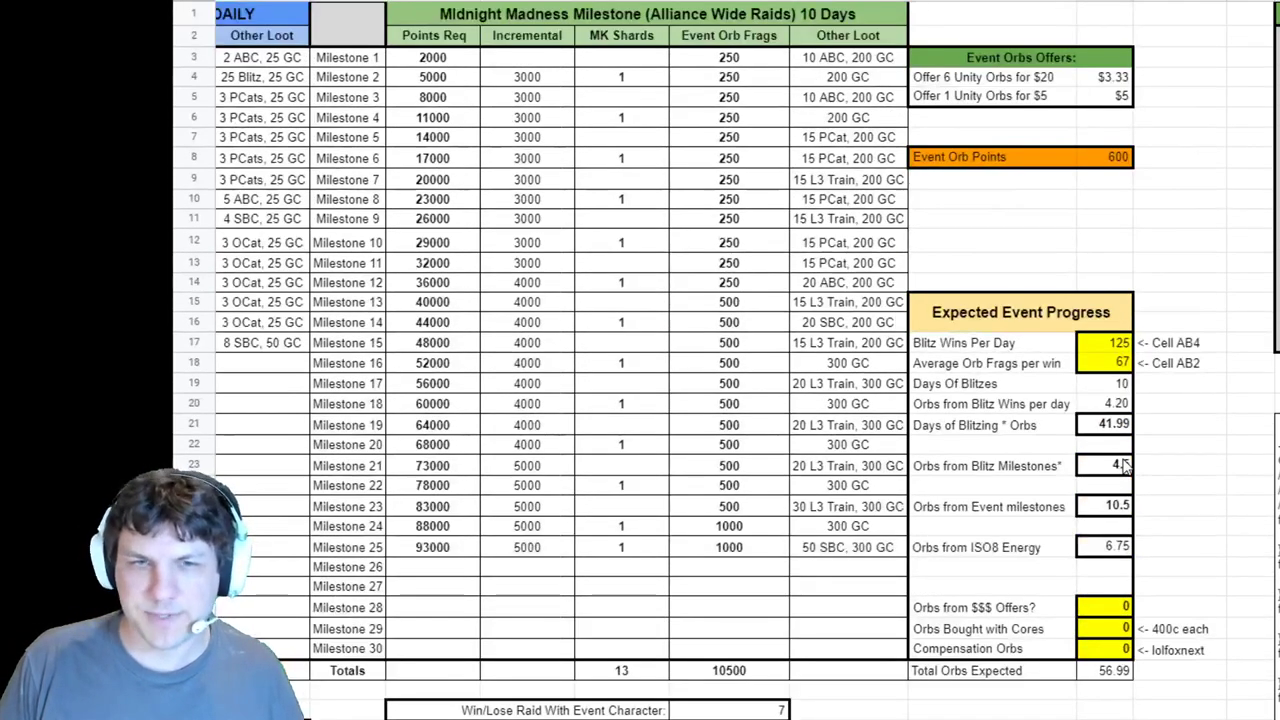
{"action": "scroll", "coordinate": [1125, 462], "scroll_direction": "down", "scroll_amount": 7}
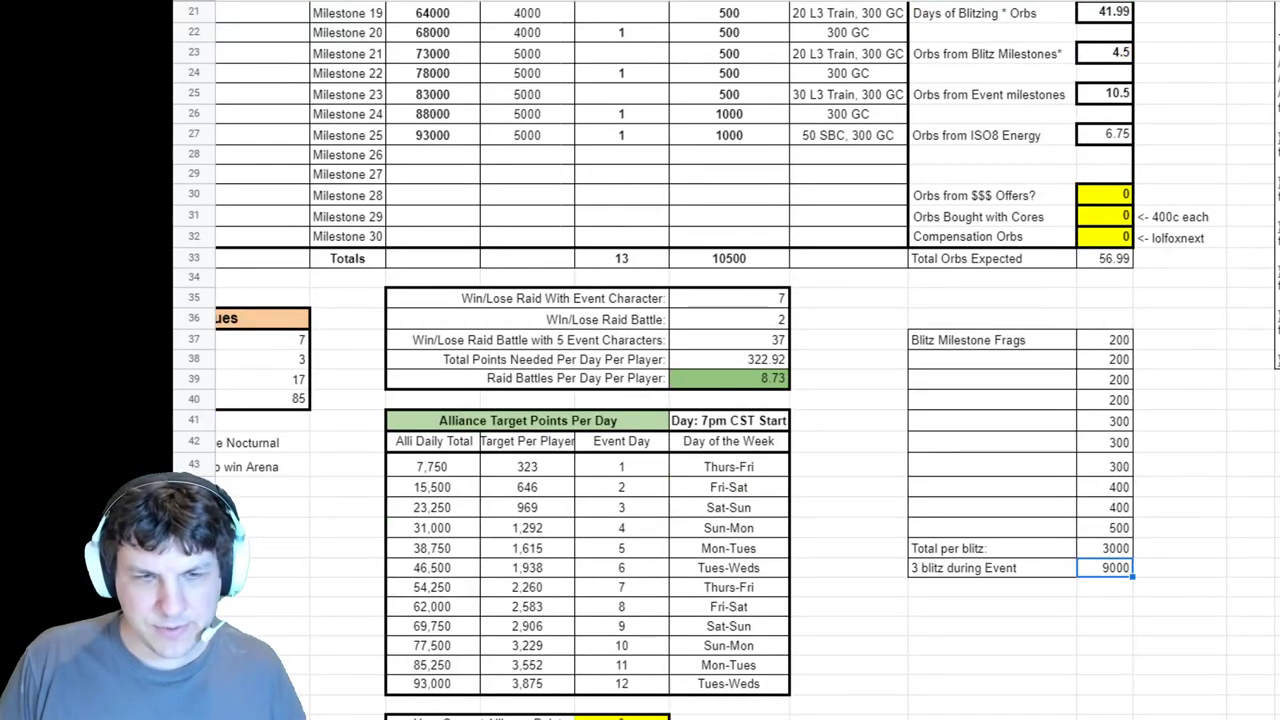
{"action": "scroll", "coordinate": [640, 360], "scroll_direction": "left", "scroll_amount": 10}
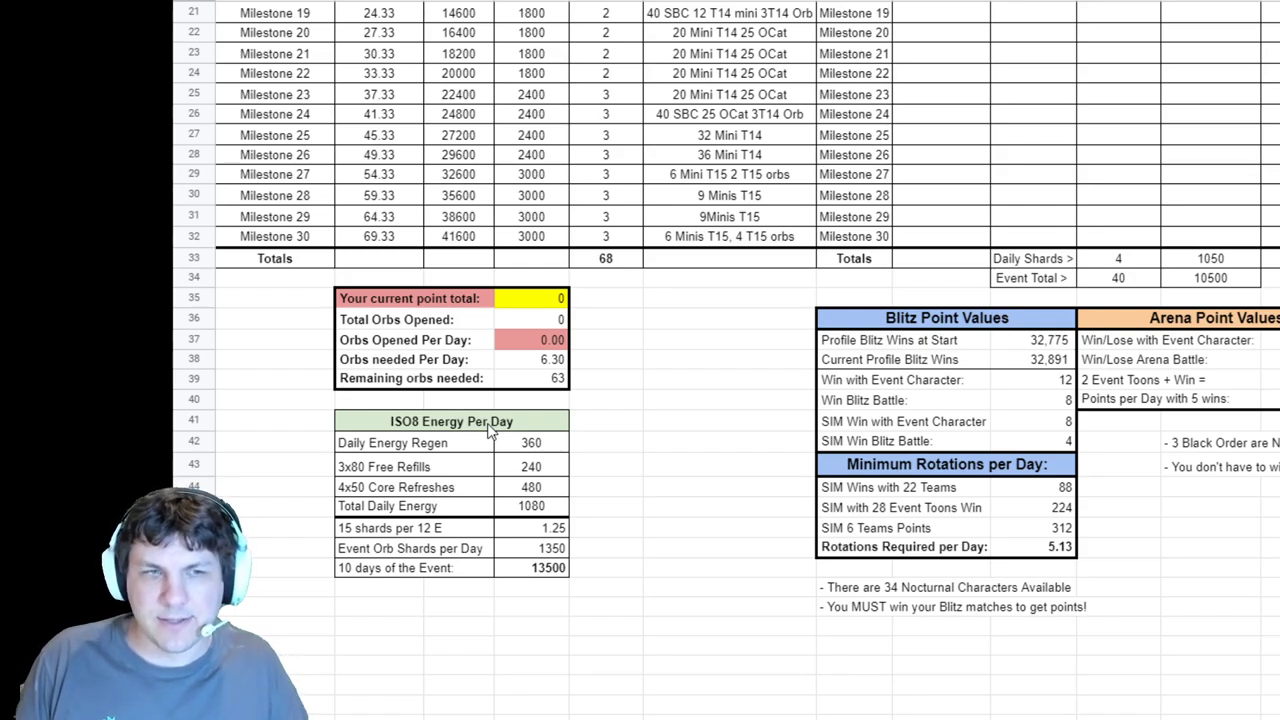
{"action": "left_click", "coordinate": [450, 447]}
{"action": "left_click", "coordinate": [509, 452]}
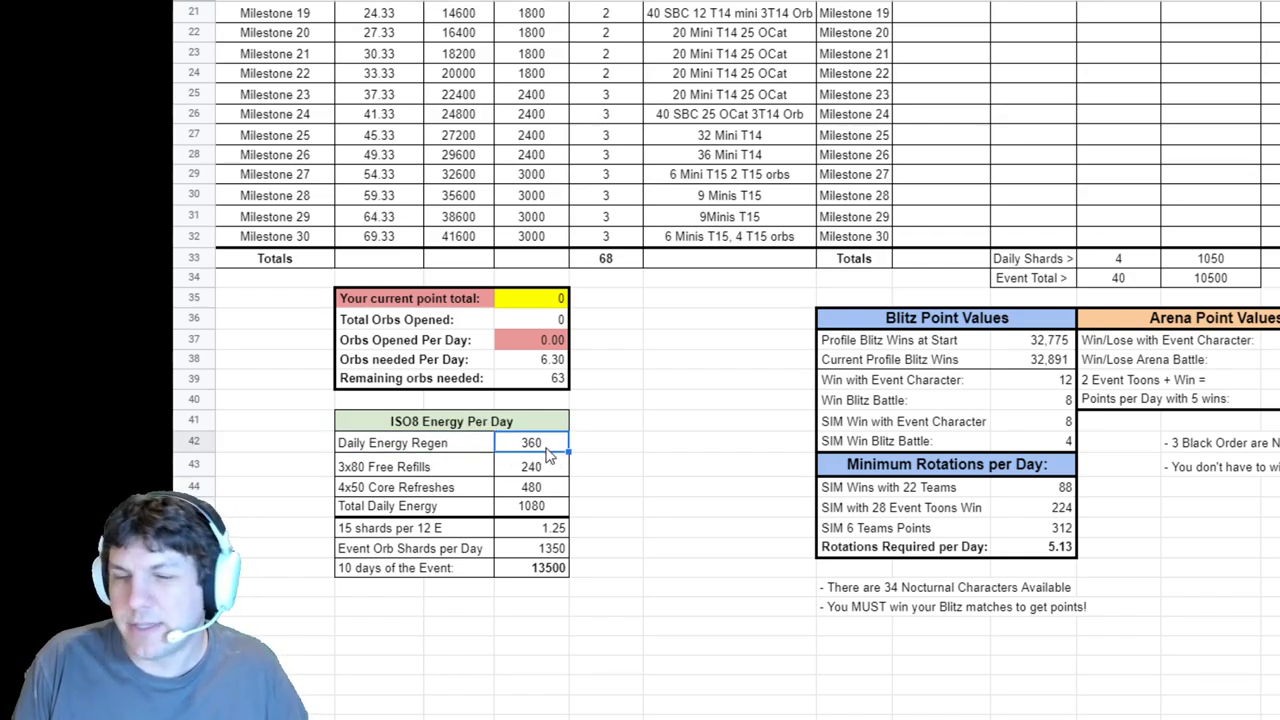
{"action": "left_click", "coordinate": [541, 472]}
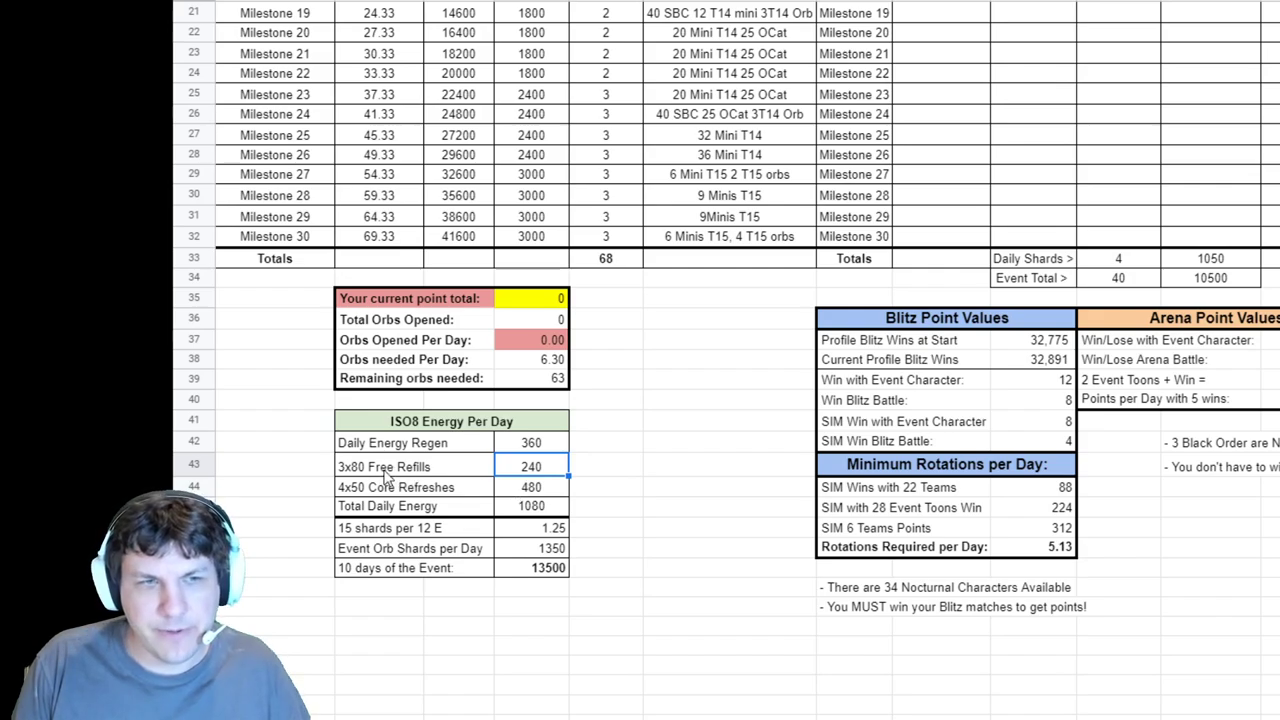
{"action": "left_click", "coordinate": [548, 489]}
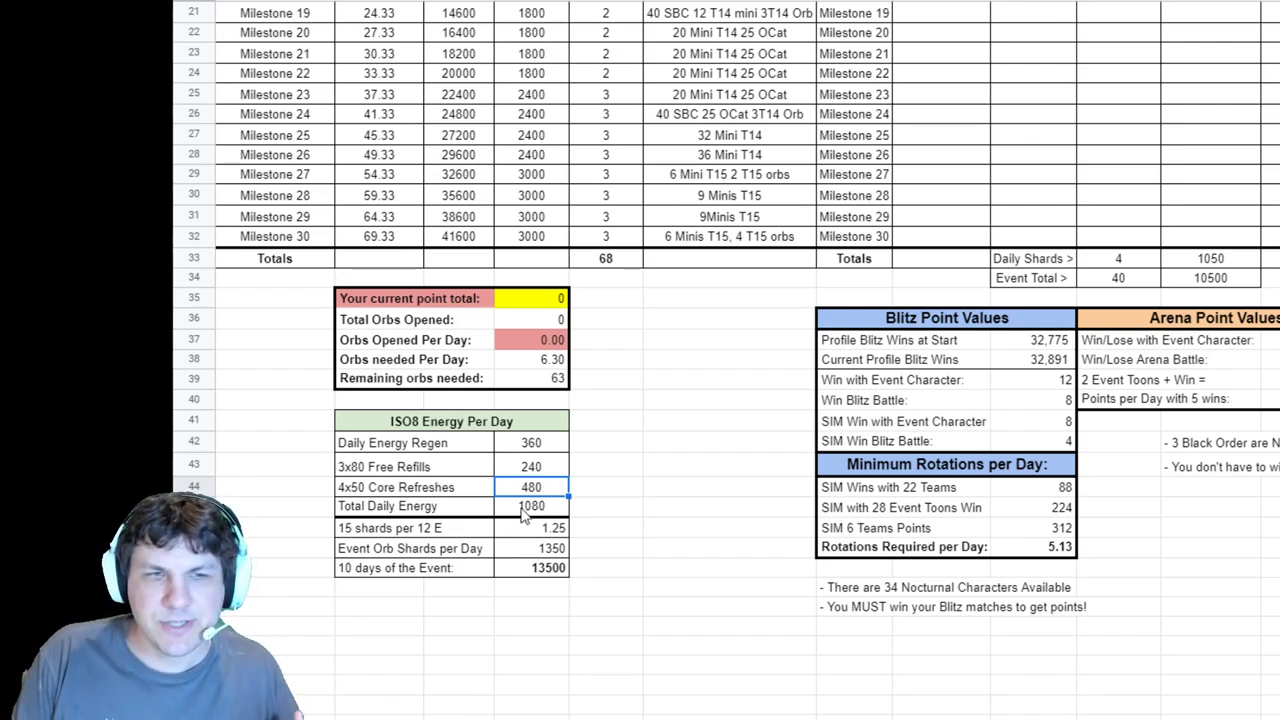
{"action": "left_click", "coordinate": [529, 511]}
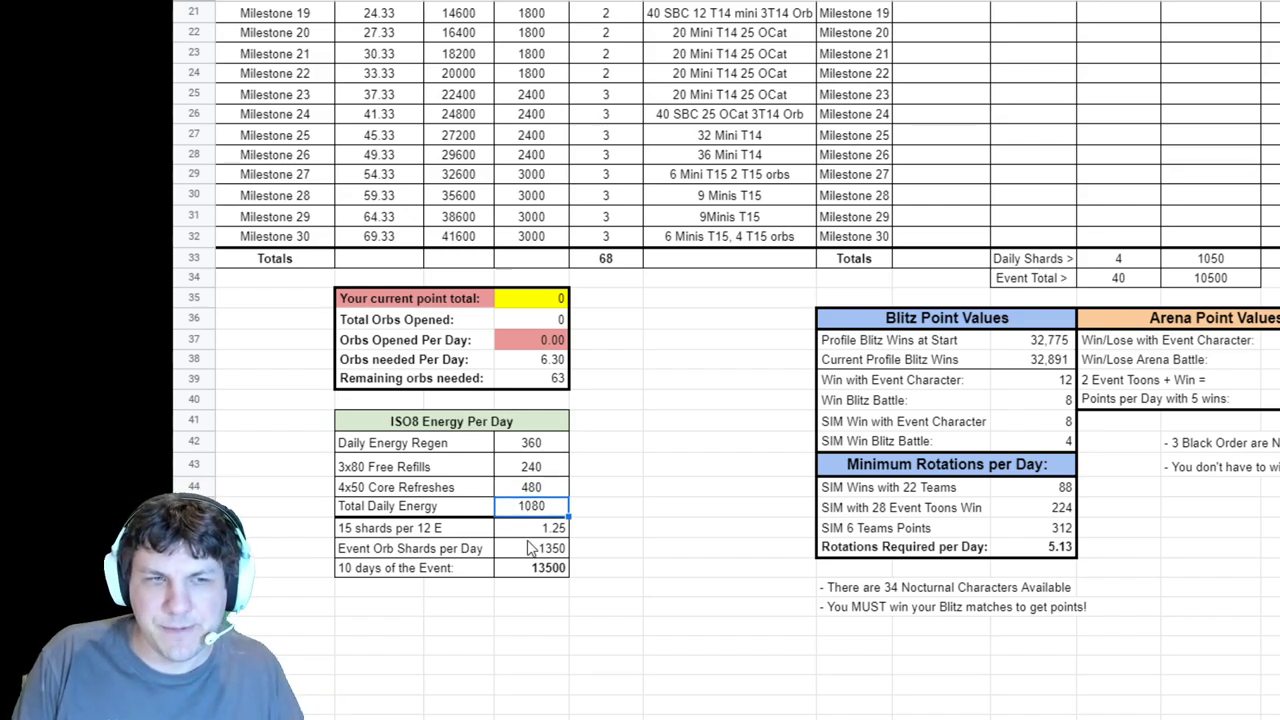
{"action": "left_click", "coordinate": [522, 530]}
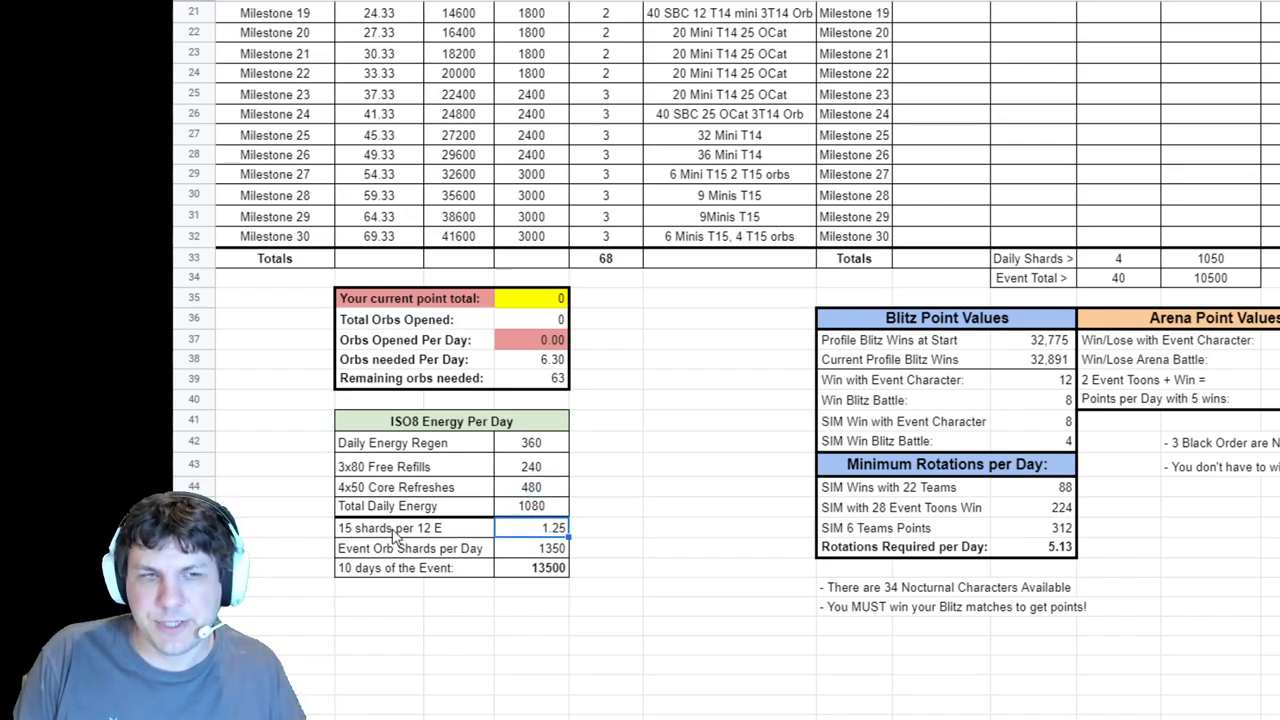
{"action": "double_click", "coordinate": [555, 549]}
{"action": "key", "text": "Escape"}
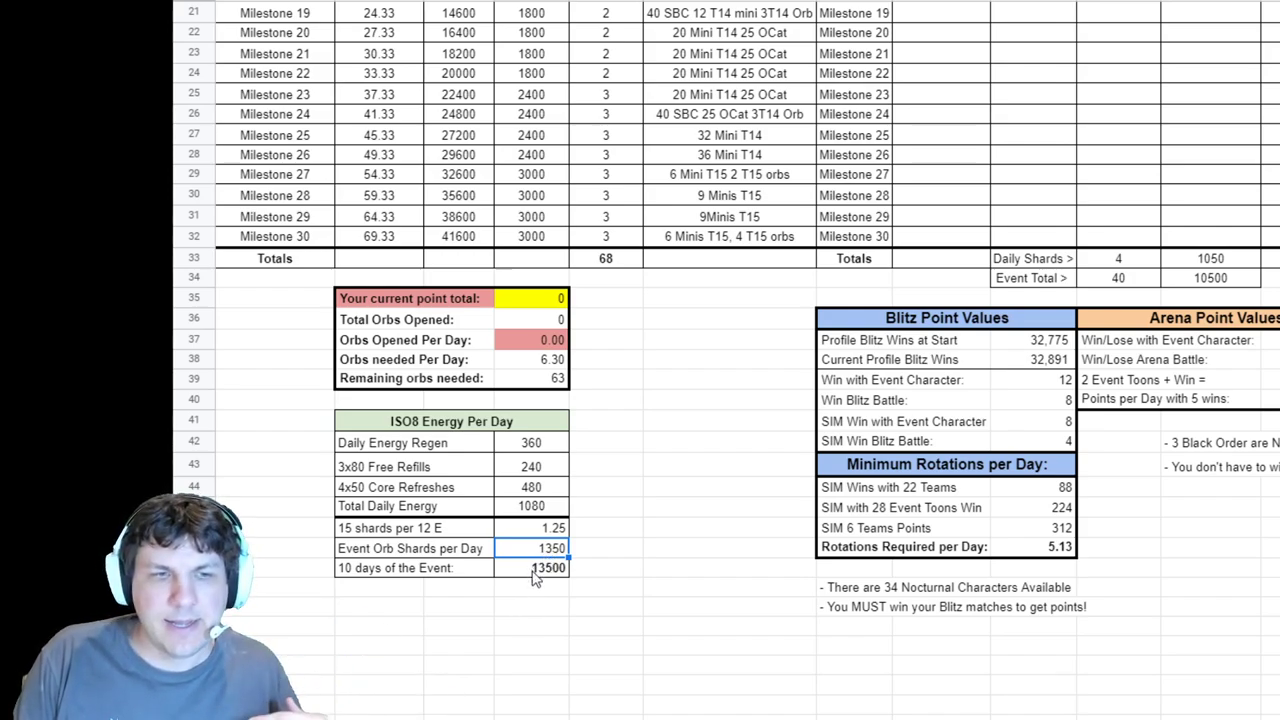
{"action": "left_click", "coordinate": [398, 574]}
{"action": "left_click", "coordinate": [558, 573]}
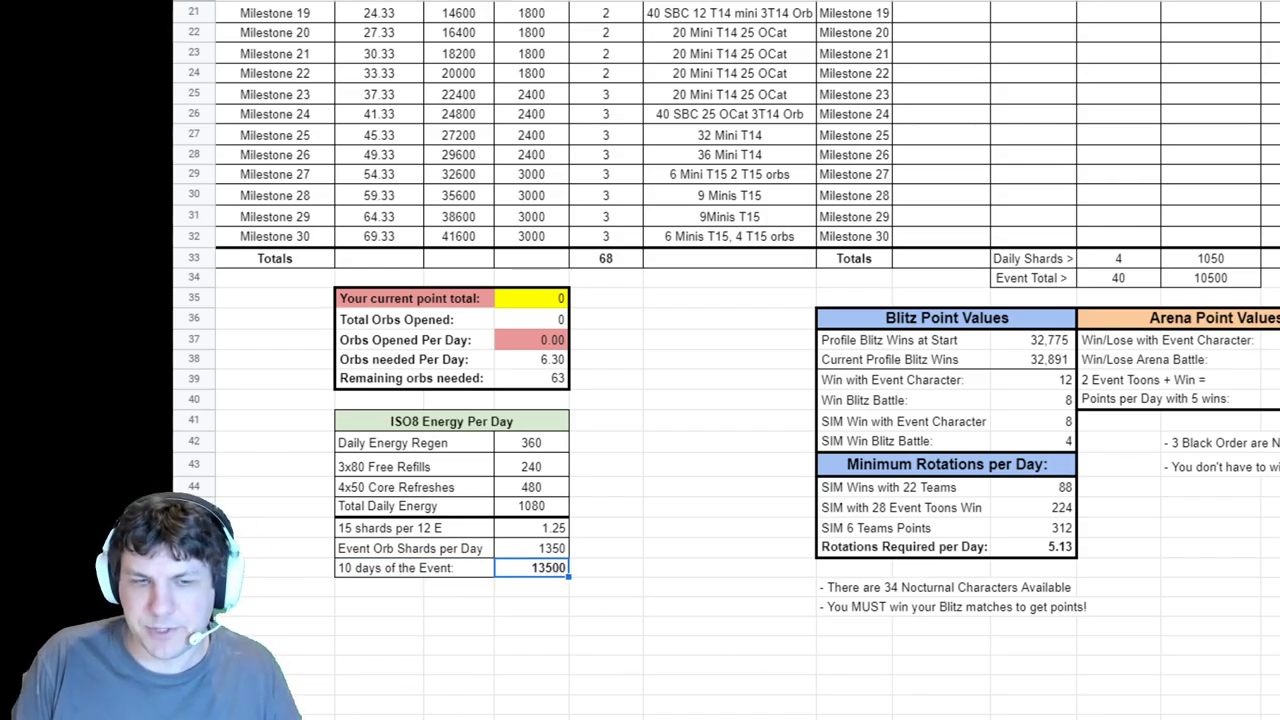
Review the Expected Event Progress orb estimates: 4.5, 10.5, 6.75, 56.99 and 41.99.
{"action": "scroll", "coordinate": [1133, 620], "scroll_direction": "right", "scroll_amount": 10}
{"action": "scroll", "coordinate": [1133, 620], "scroll_direction": "up", "scroll_amount": 7}
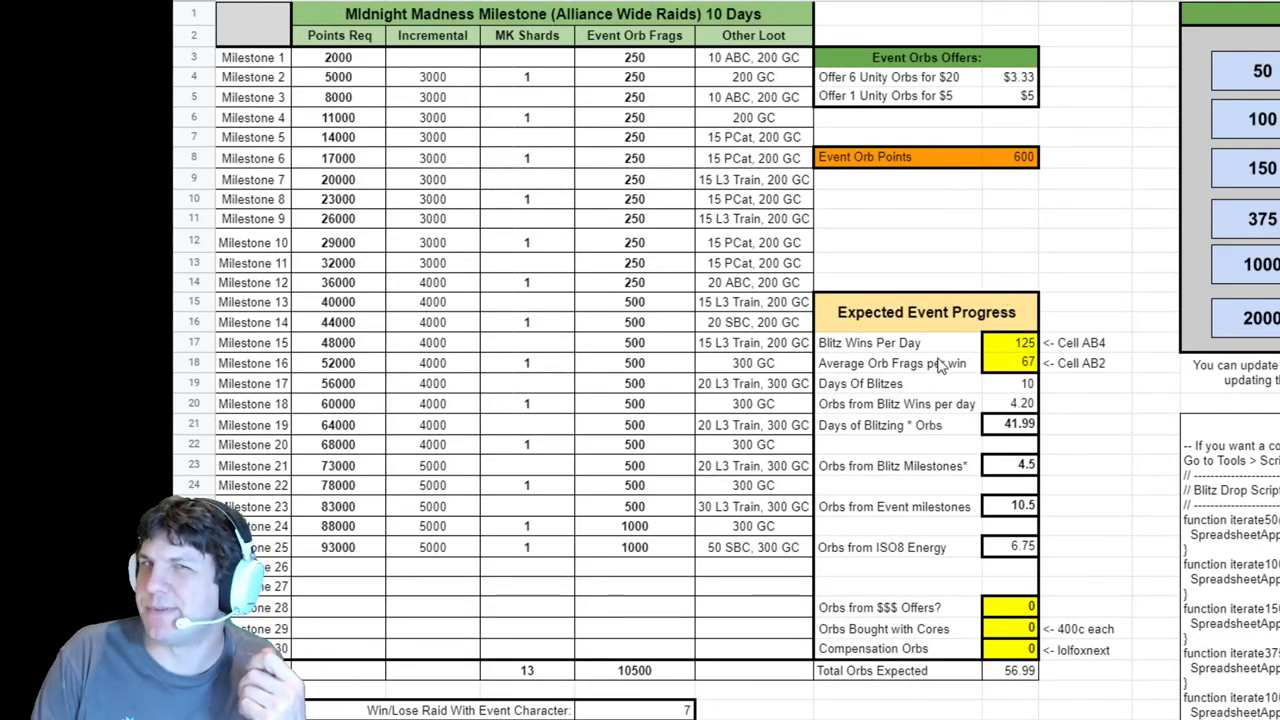
{"action": "left_click", "coordinate": [1015, 466]}
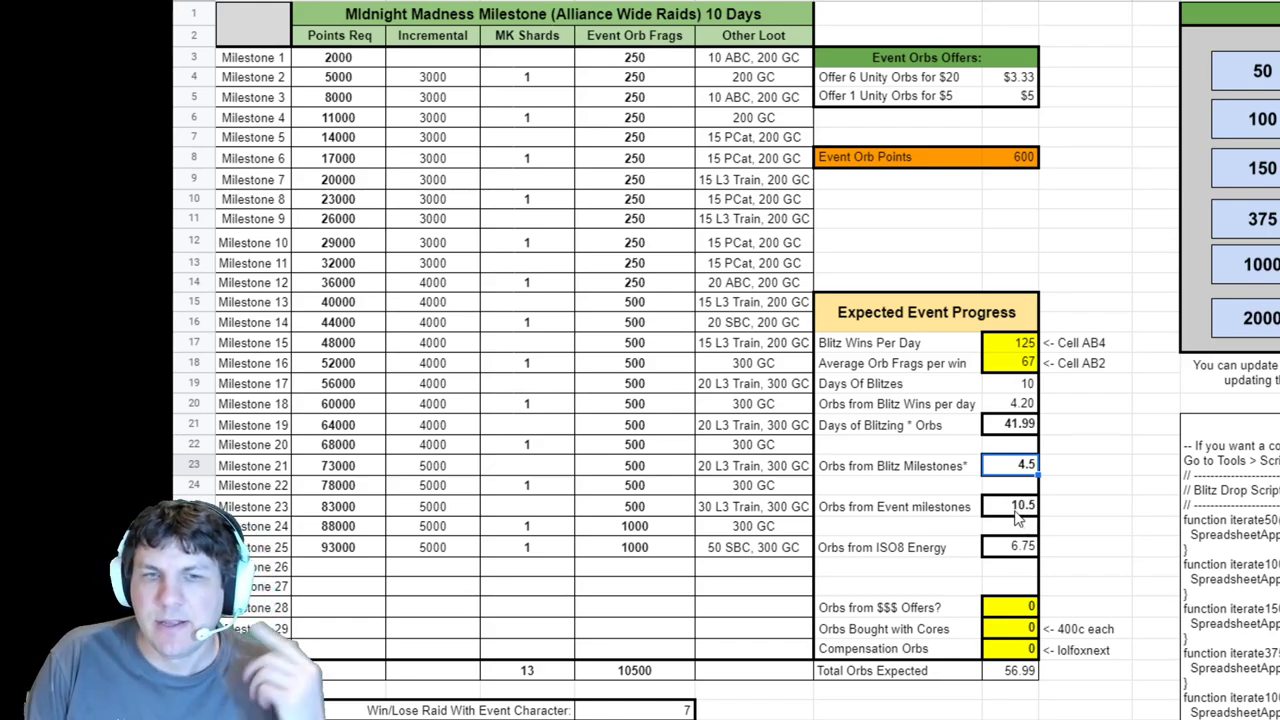
{"action": "left_click", "coordinate": [1020, 506]}
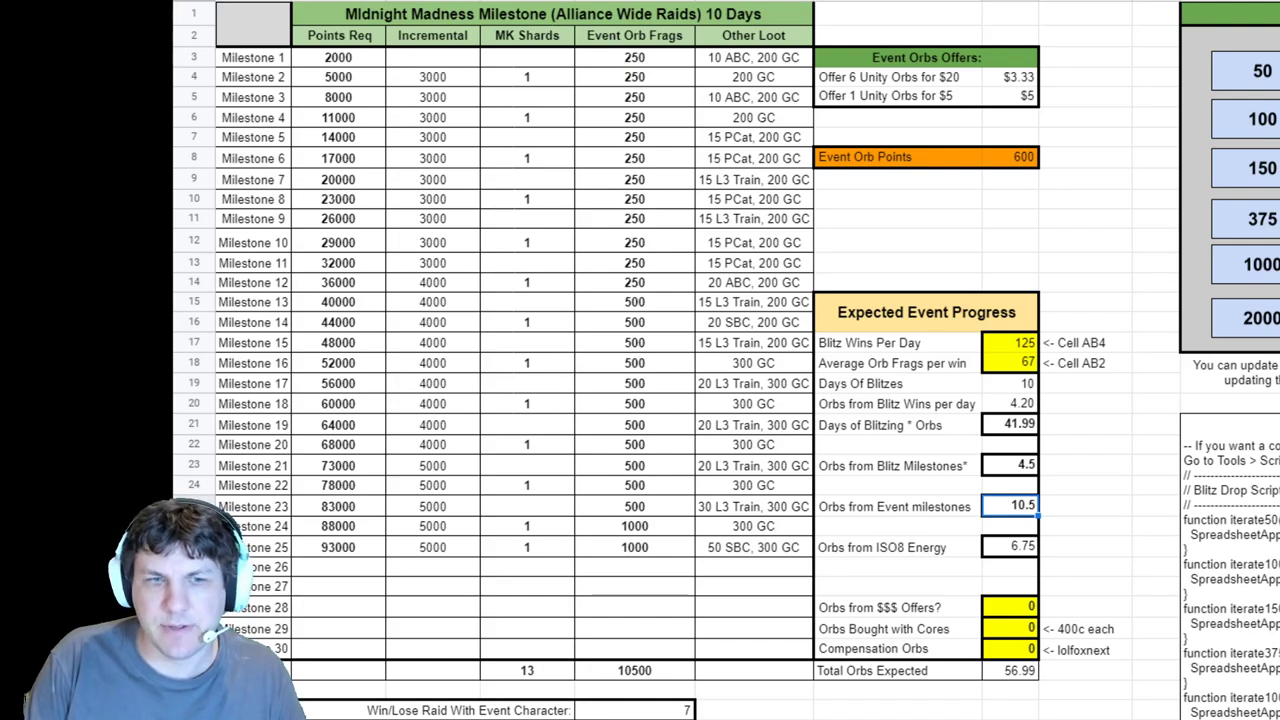
{"action": "scroll", "coordinate": [640, 360], "scroll_direction": "left", "scroll_amount": 5}
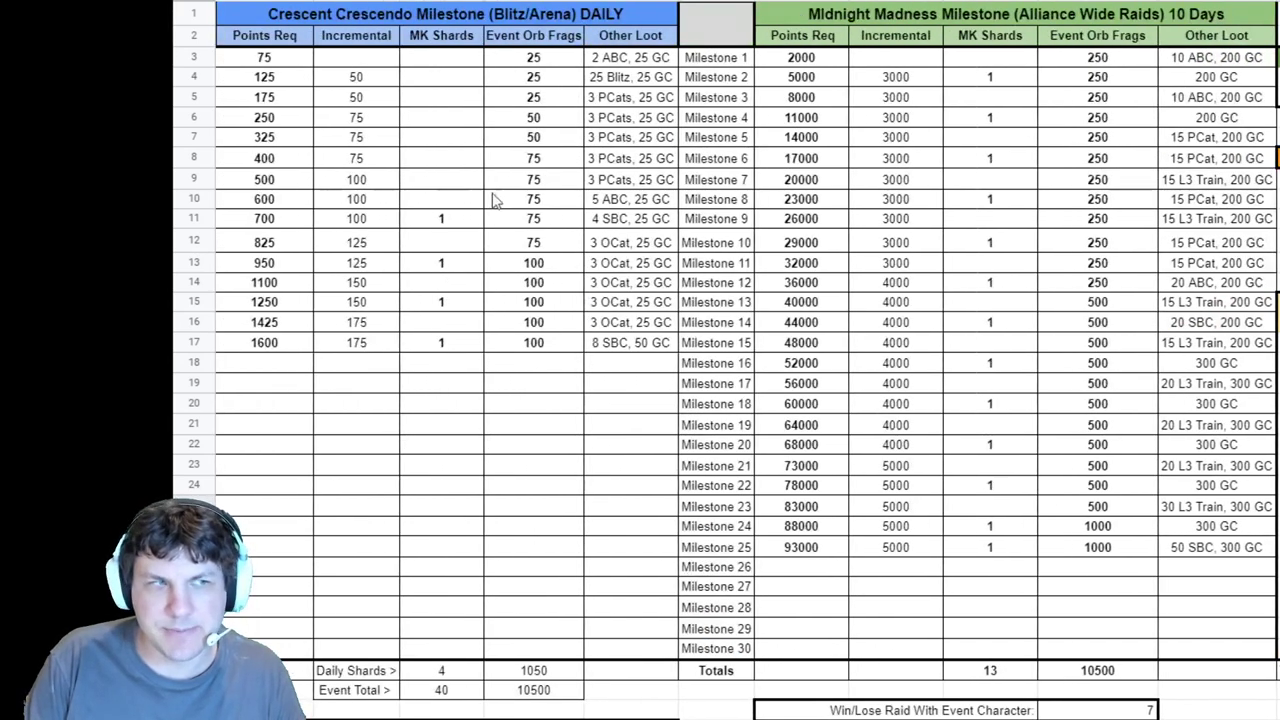
{"action": "scroll", "coordinate": [640, 360], "scroll_direction": "right", "scroll_amount": 5}
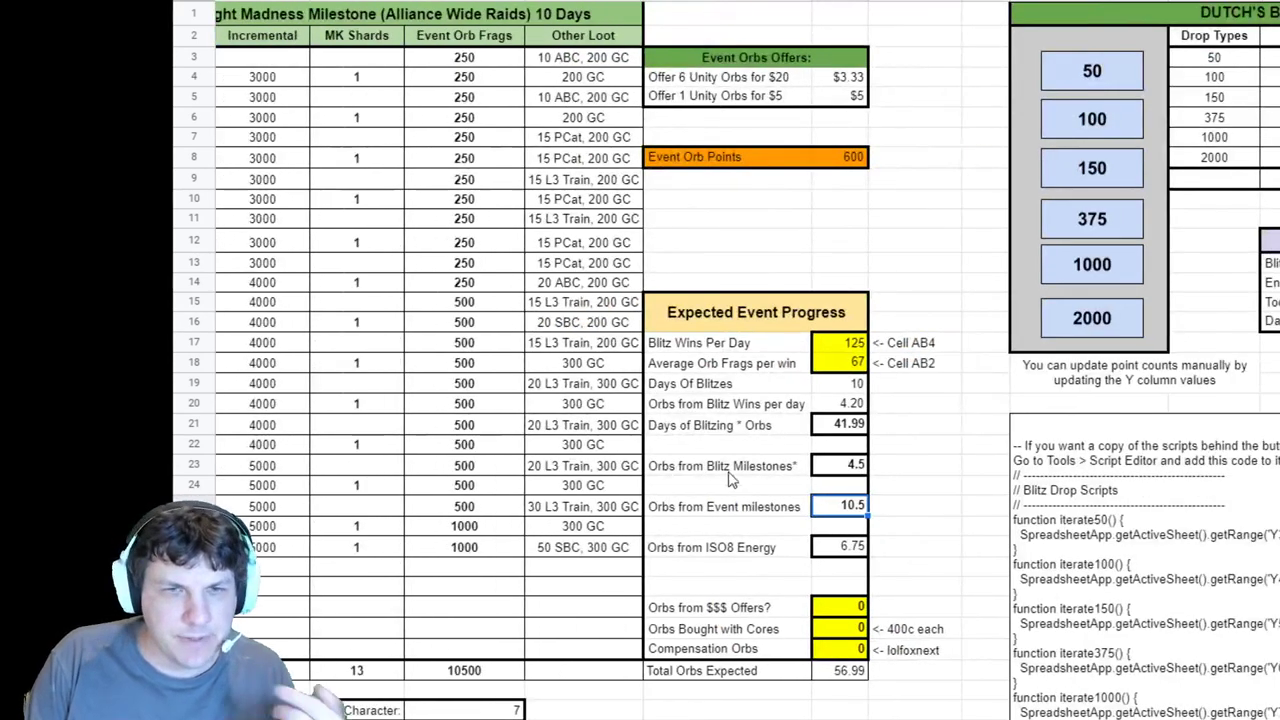
{"action": "left_click", "coordinate": [850, 553]}
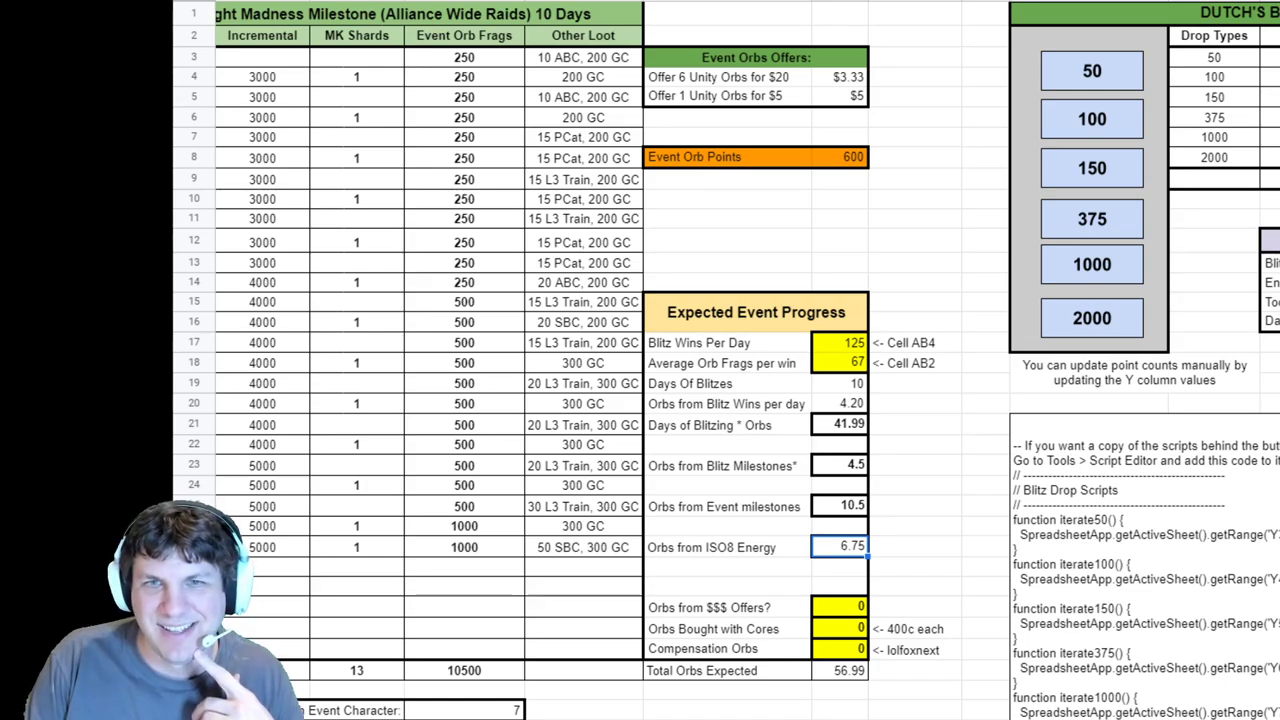
{"action": "left_click", "coordinate": [985, 708]}
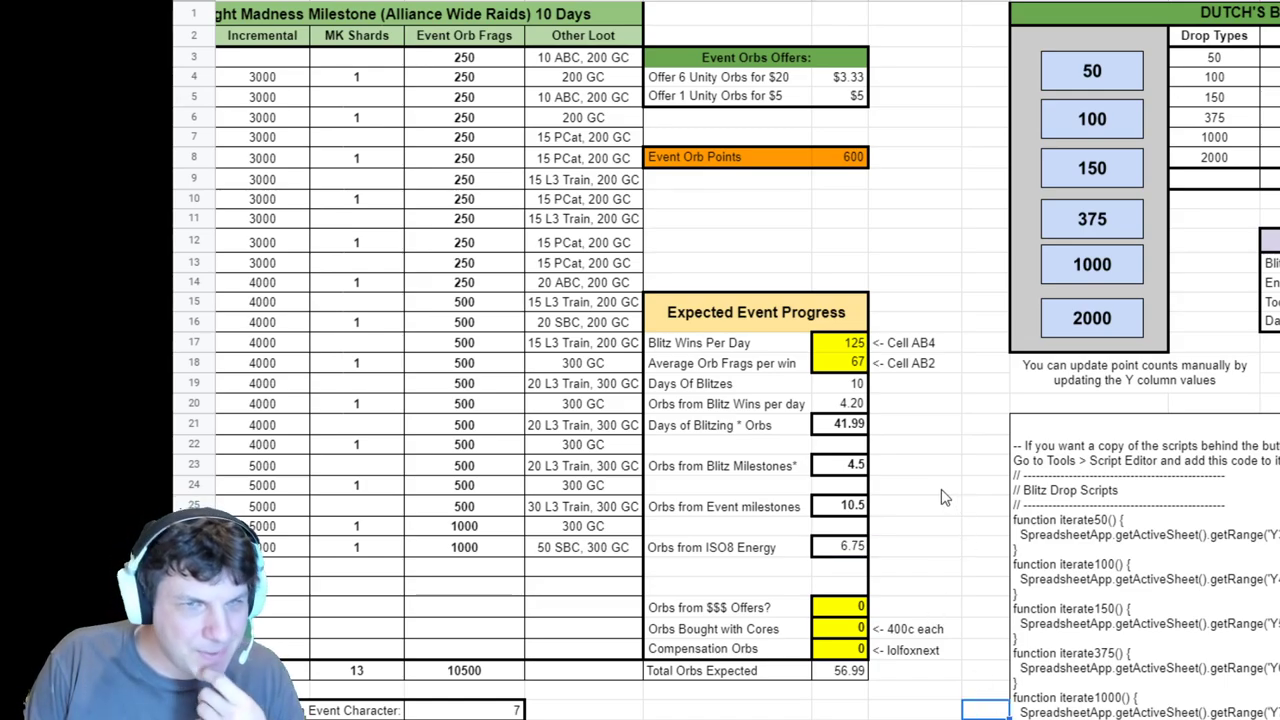
{"action": "left_click", "coordinate": [851, 674]}
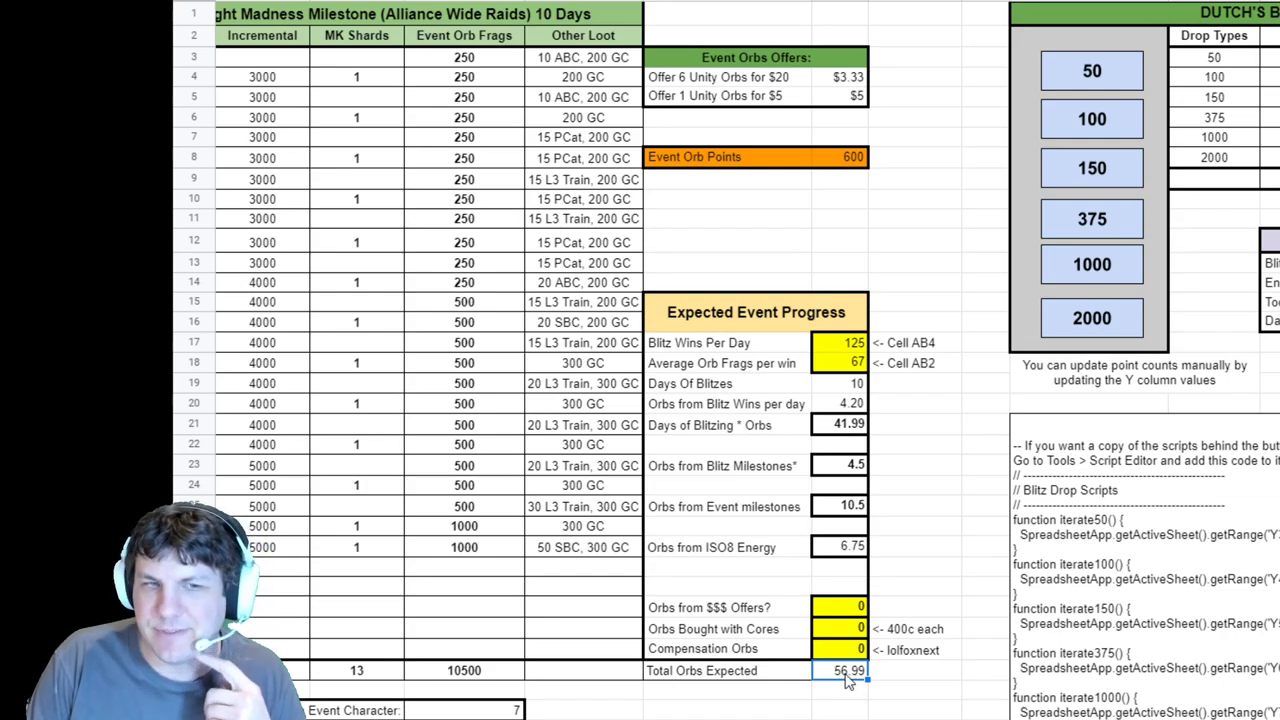
{"action": "left_click", "coordinate": [845, 426]}
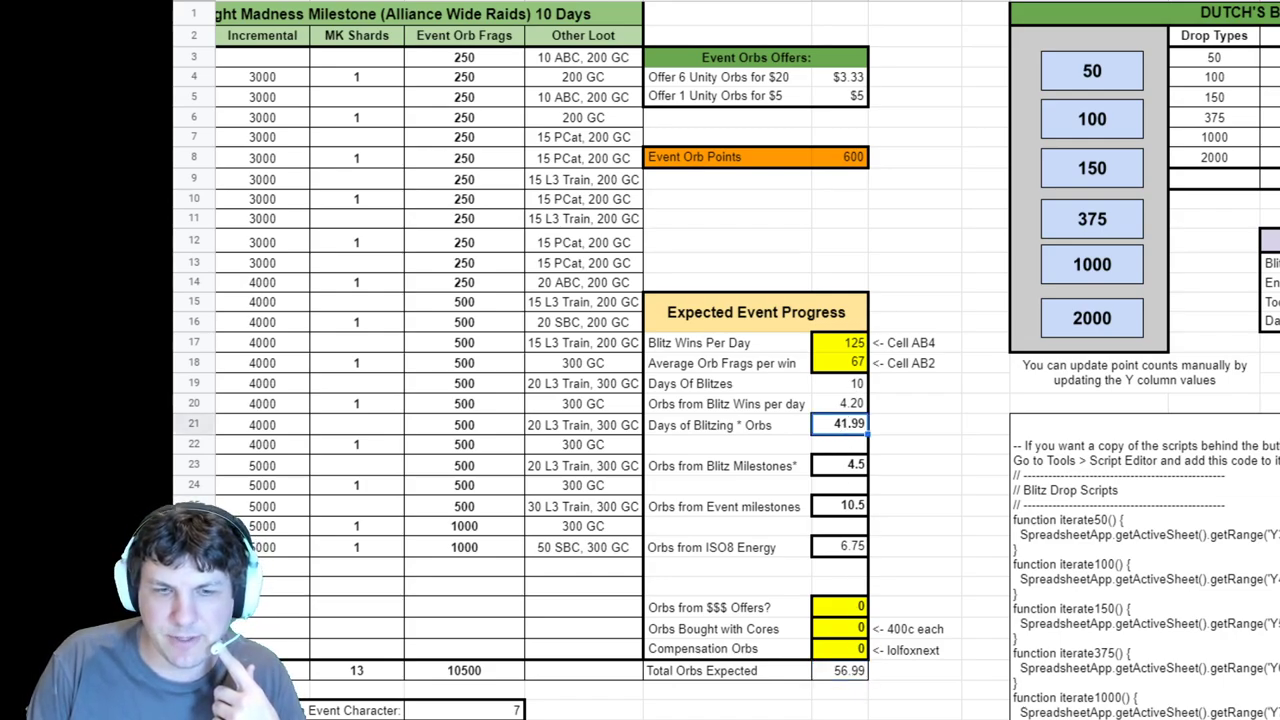
{"action": "scroll", "coordinate": [740, 360], "scroll_direction": "right", "scroll_amount": 5}
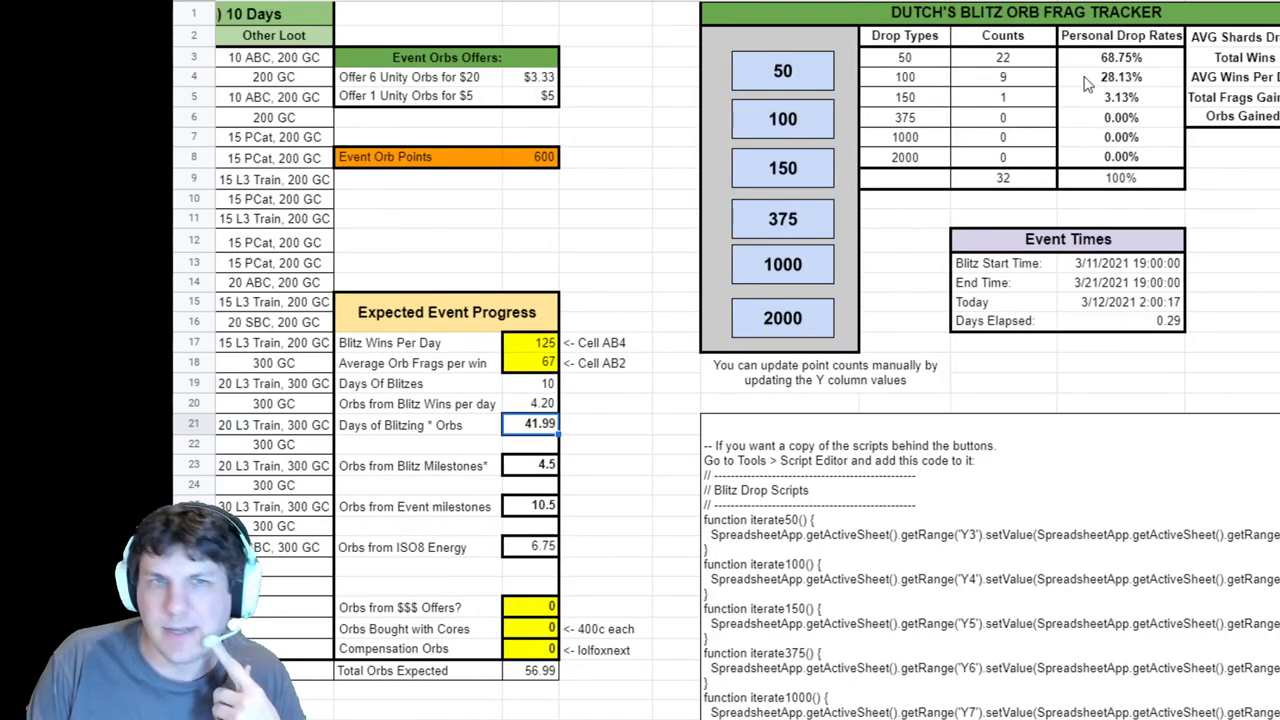
{"action": "left_click", "coordinate": [1008, 60]}
{"action": "left_click", "coordinate": [1128, 66]}
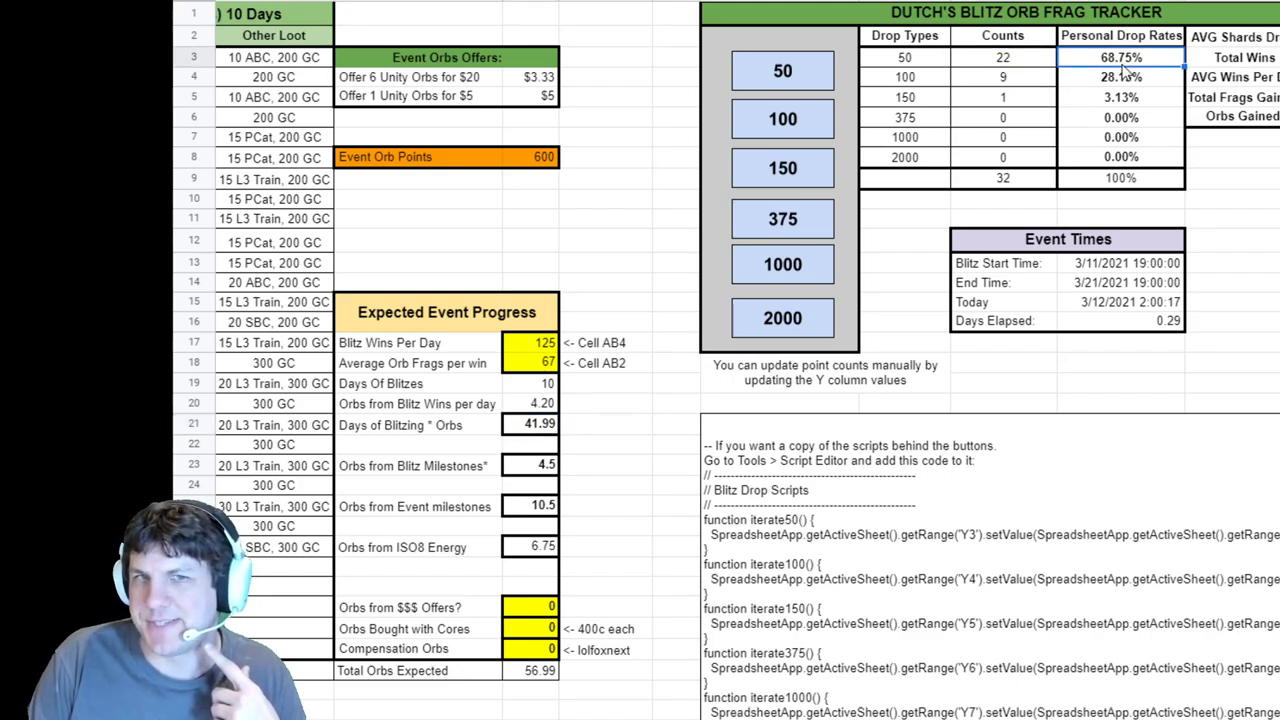
{"action": "left_click", "coordinate": [924, 62]}
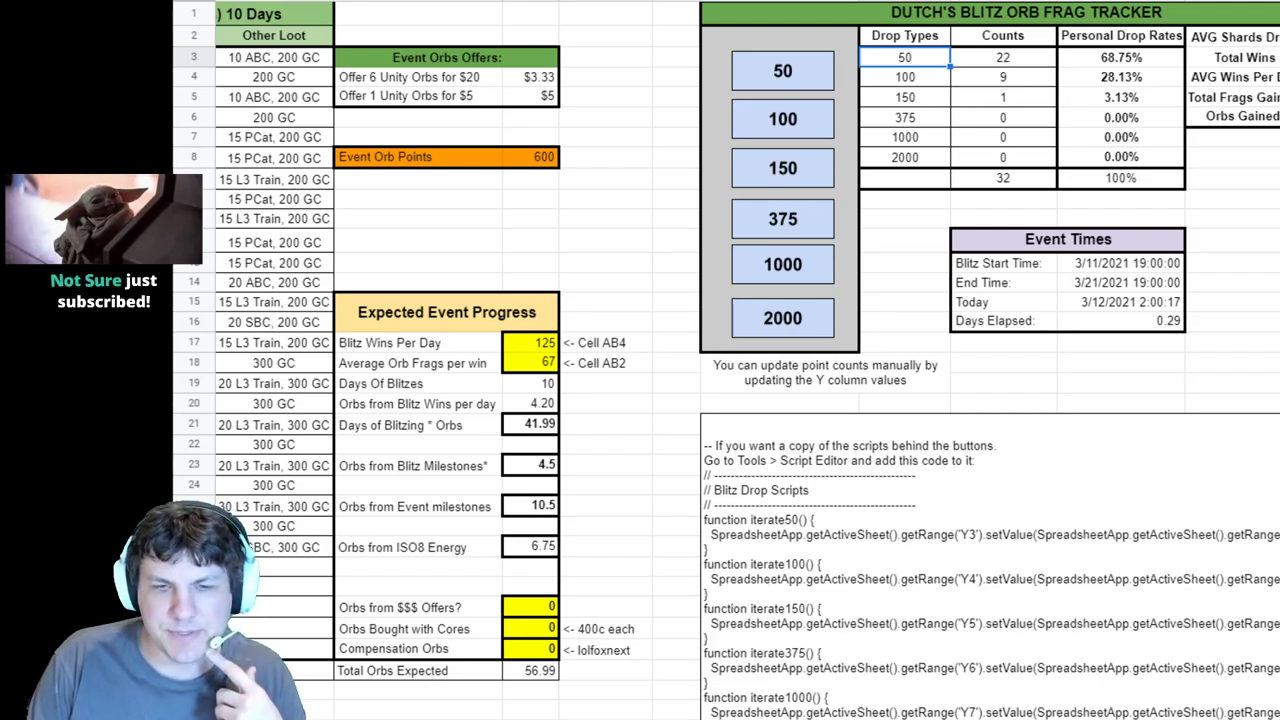
{"action": "scroll", "coordinate": [797, 200], "scroll_direction": "right", "scroll_amount": 3}
{"action": "left_click", "coordinate": [797, 78]}
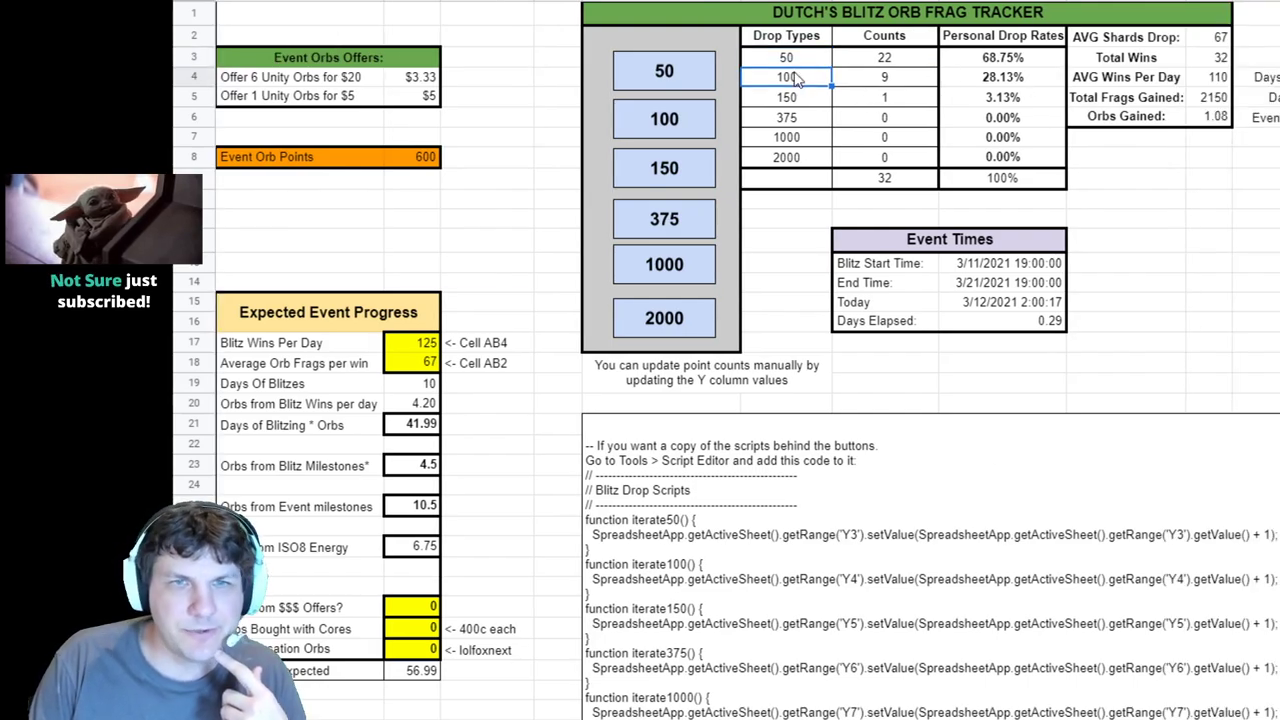
{"action": "key", "text": "Down"}
{"action": "key", "text": "Right"}
{"action": "key", "text": "Right"}
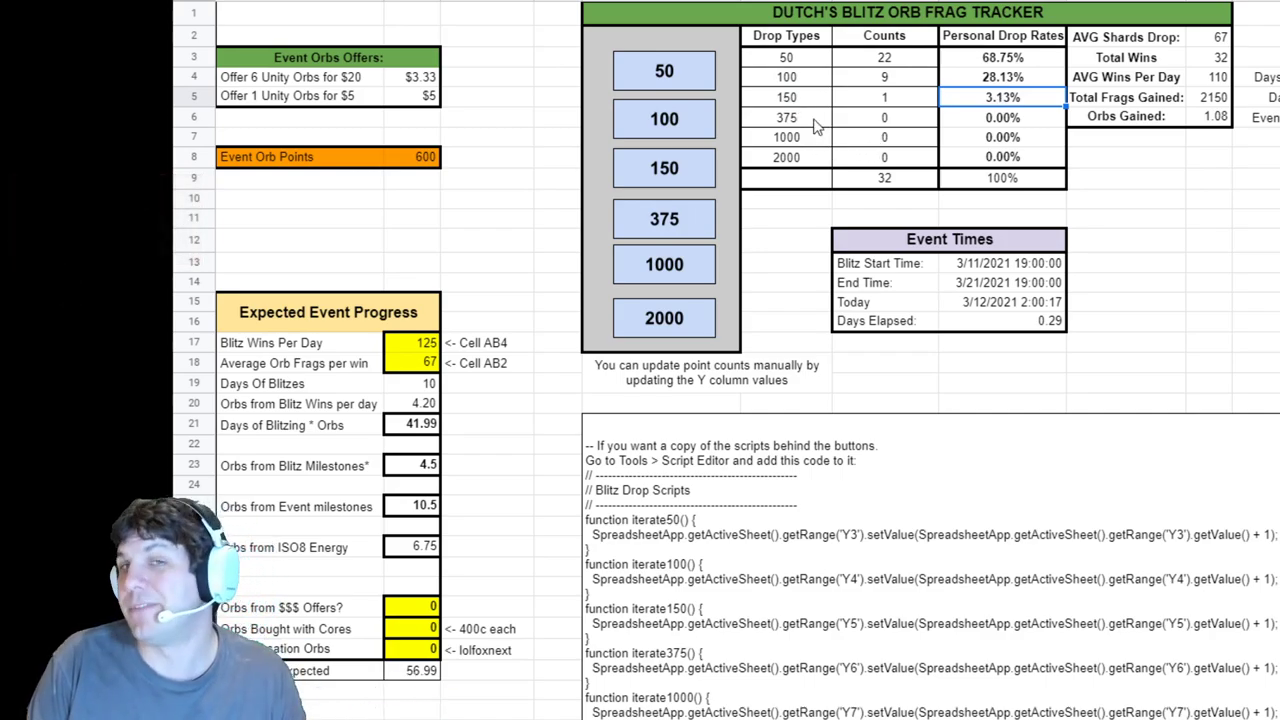
{"action": "left_click", "coordinate": [1220, 41]}
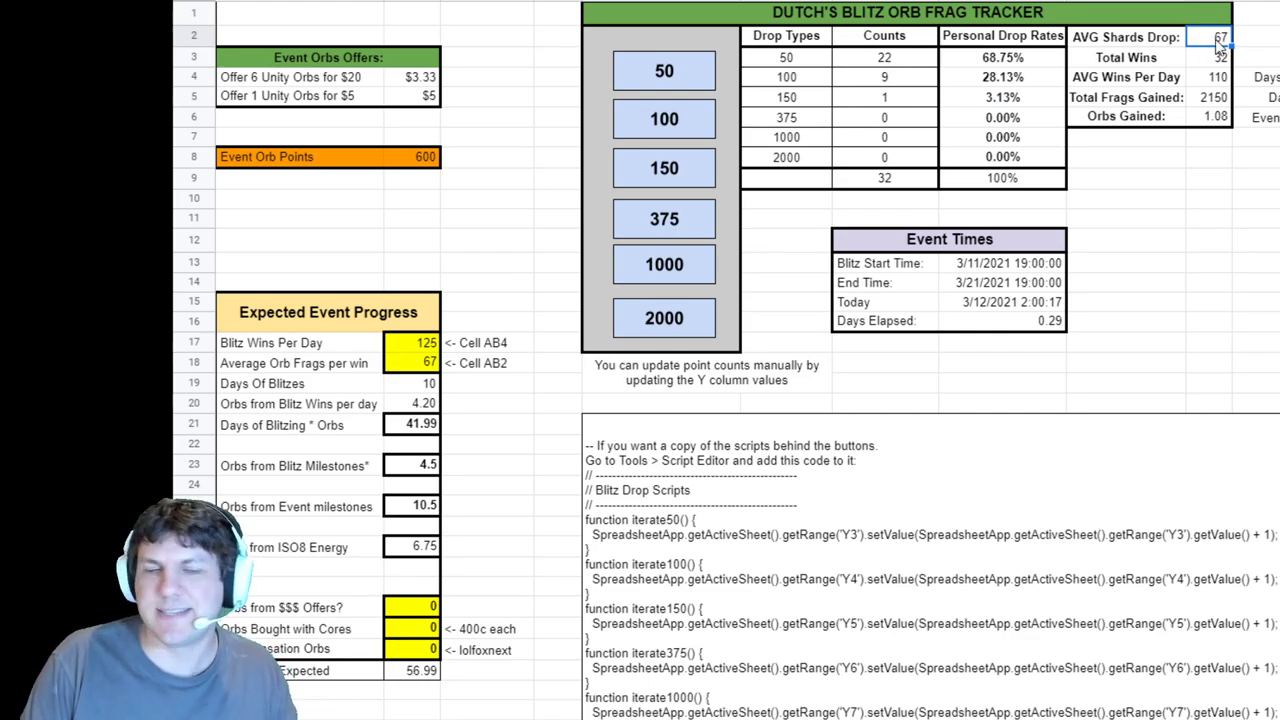
{"action": "left_click", "coordinate": [425, 365]}
{"action": "double_click", "coordinate": [428, 366]}
{"action": "key", "text": "Escape"}
{"action": "left_click", "coordinate": [425, 347]}
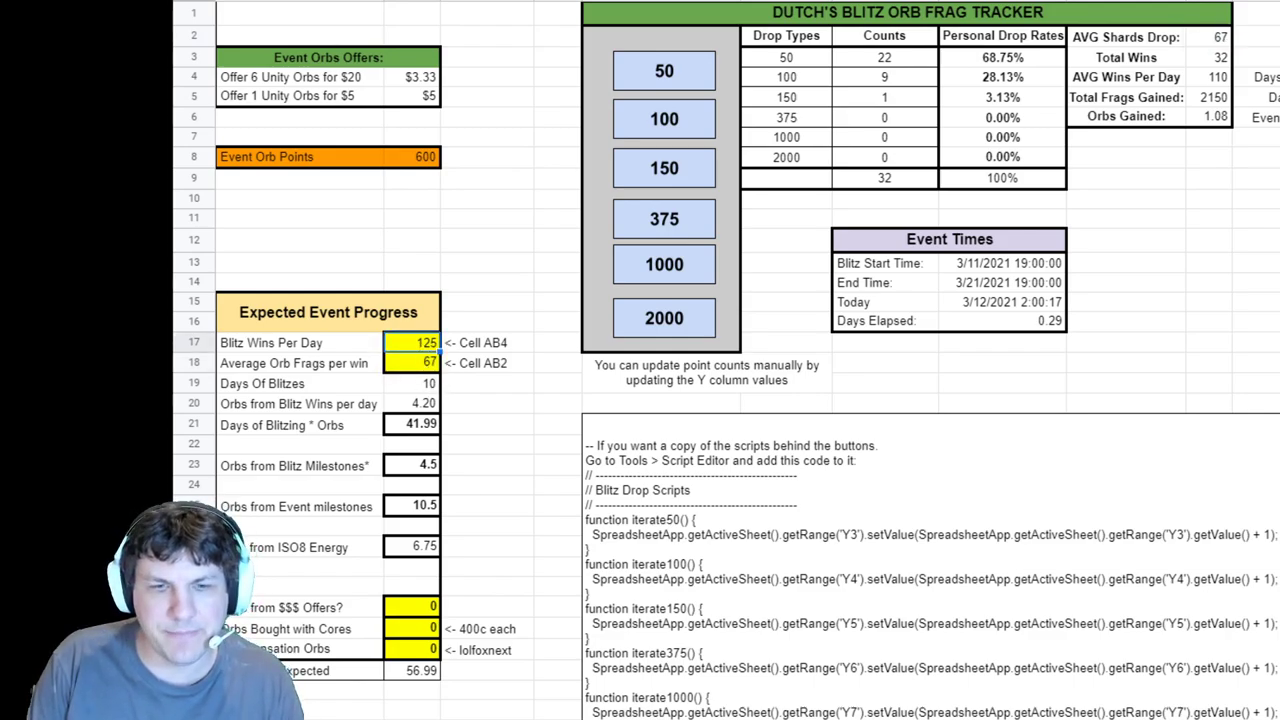
{"action": "scroll", "coordinate": [815, 530], "scroll_direction": "left", "scroll_amount": 5}
Inspect the Days Of Blitzes and blitz-orb formulas, the 41.99 total and Milestone 30 orbs.
{"action": "scroll", "coordinate": [815, 530], "scroll_direction": "right", "scroll_amount": 2}
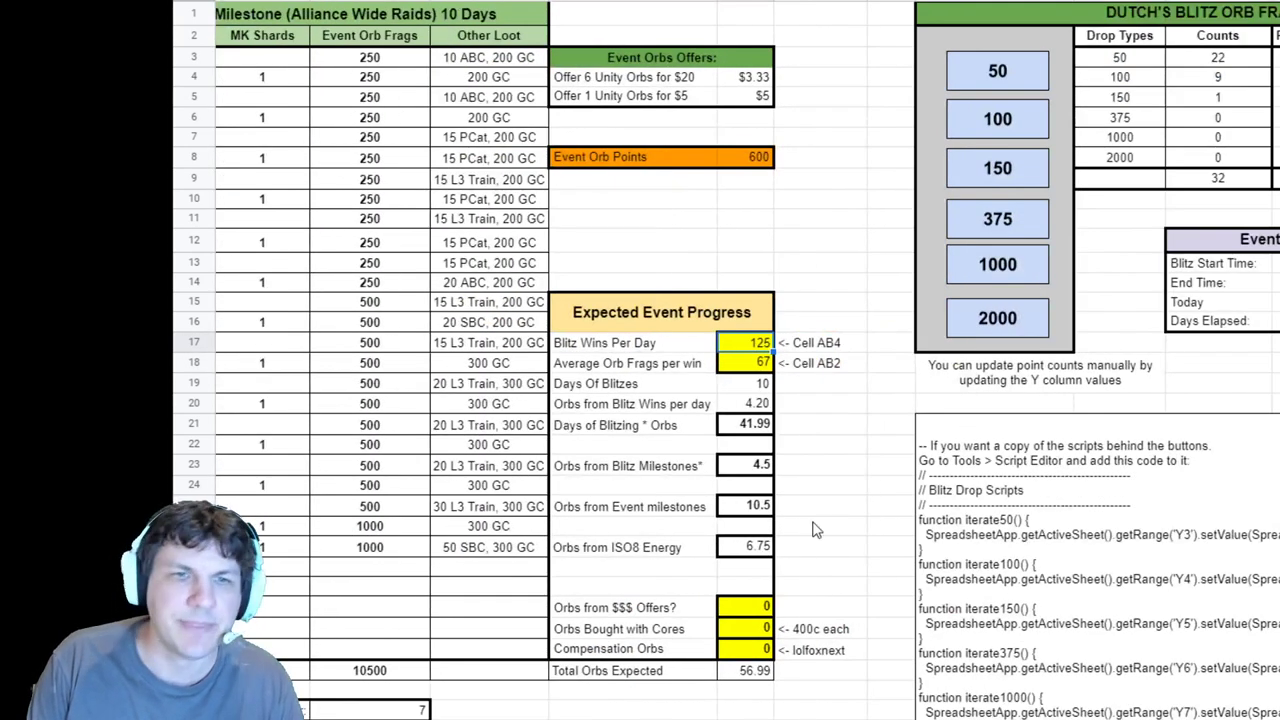
{"action": "double_click", "coordinate": [765, 385]}
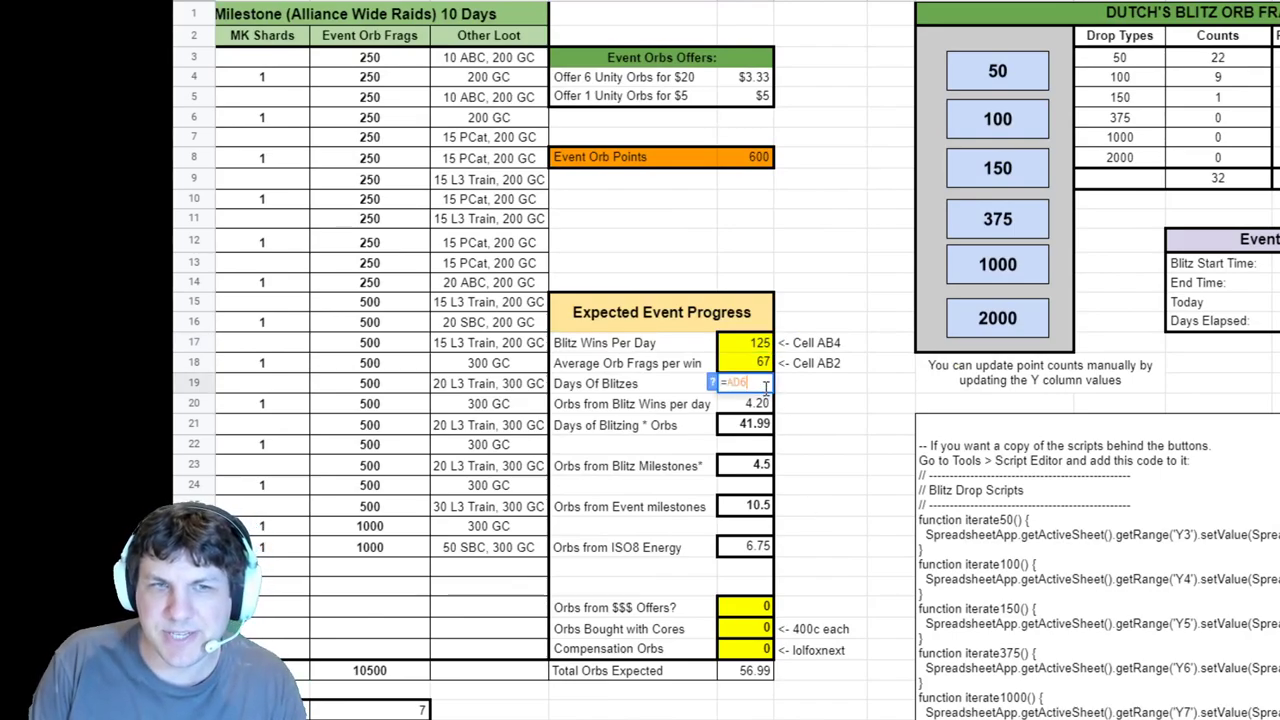
{"action": "key", "text": "Escape"}
{"action": "double_click", "coordinate": [750, 405]}
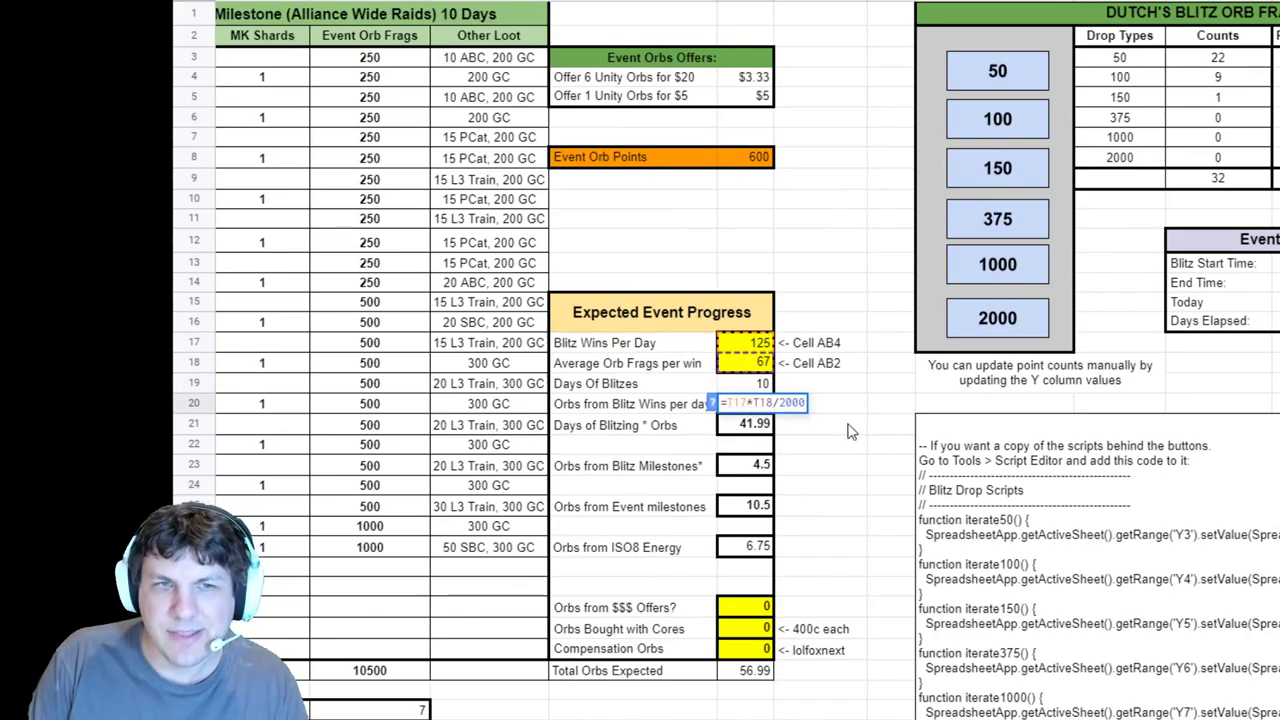
{"action": "key", "text": "Escape"}
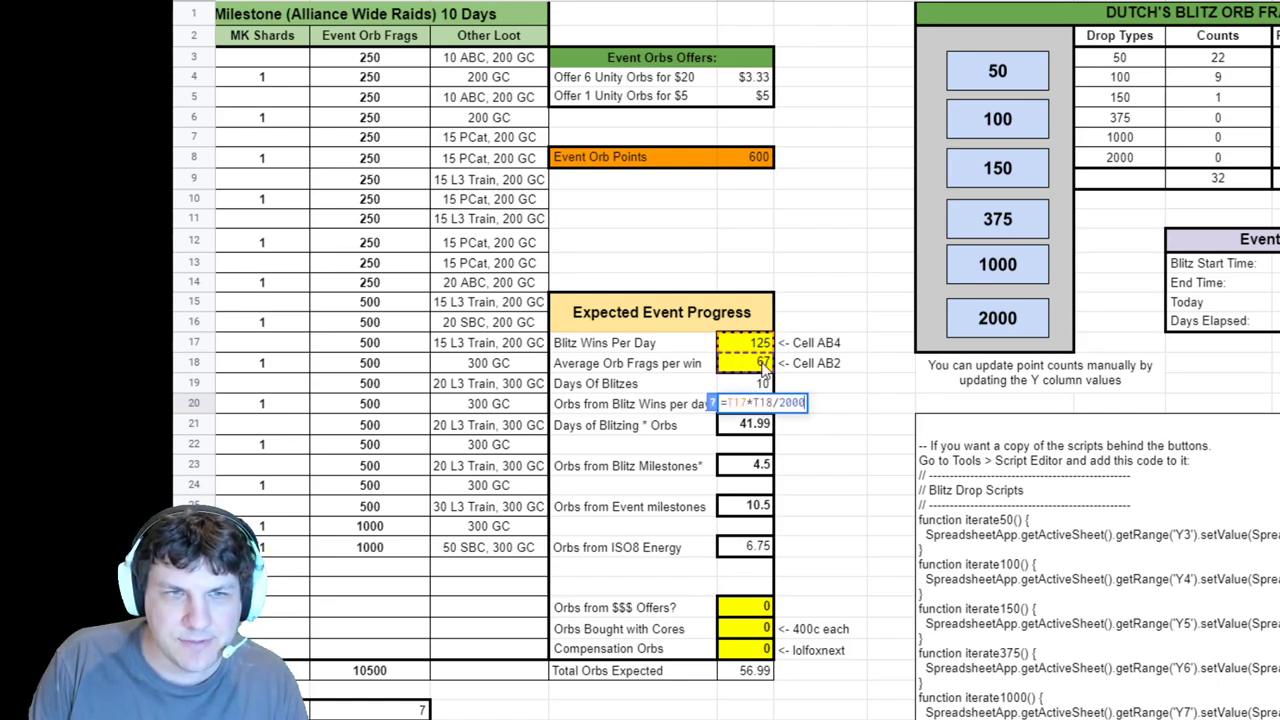
{"action": "left_click", "coordinate": [742, 428]}
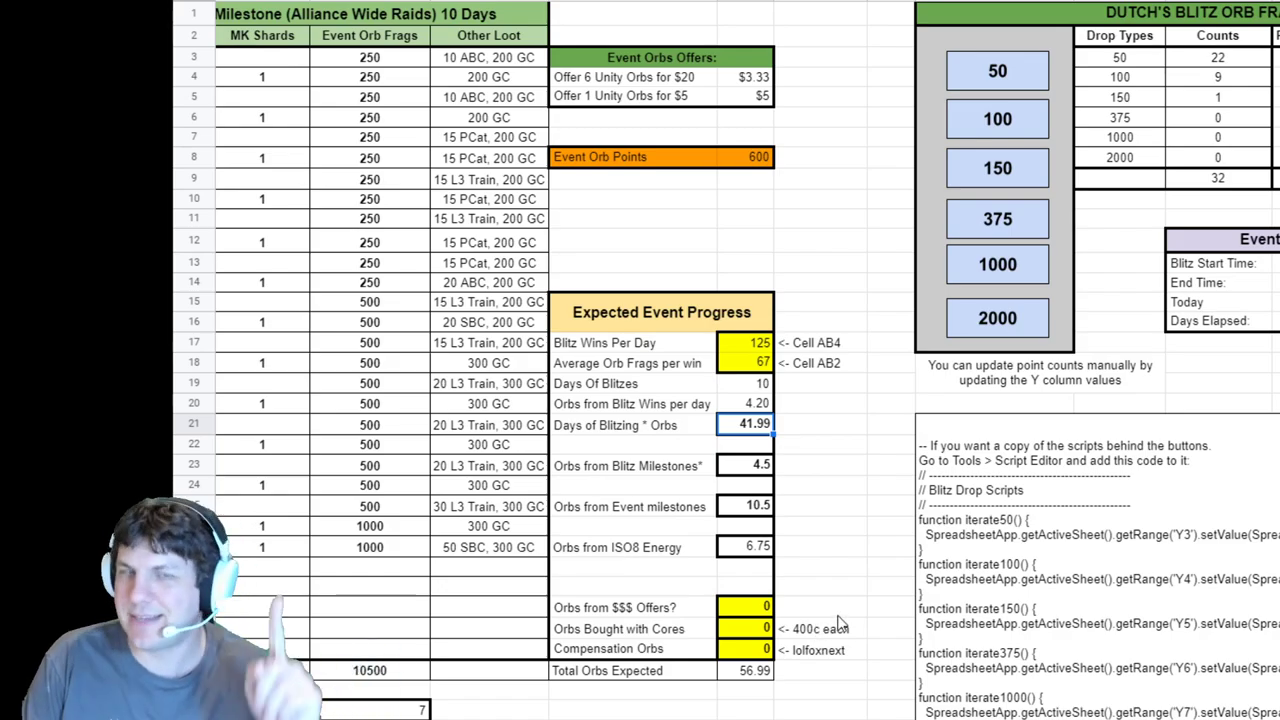
{"action": "scroll", "coordinate": [740, 400], "scroll_direction": "left", "scroll_amount": 10}
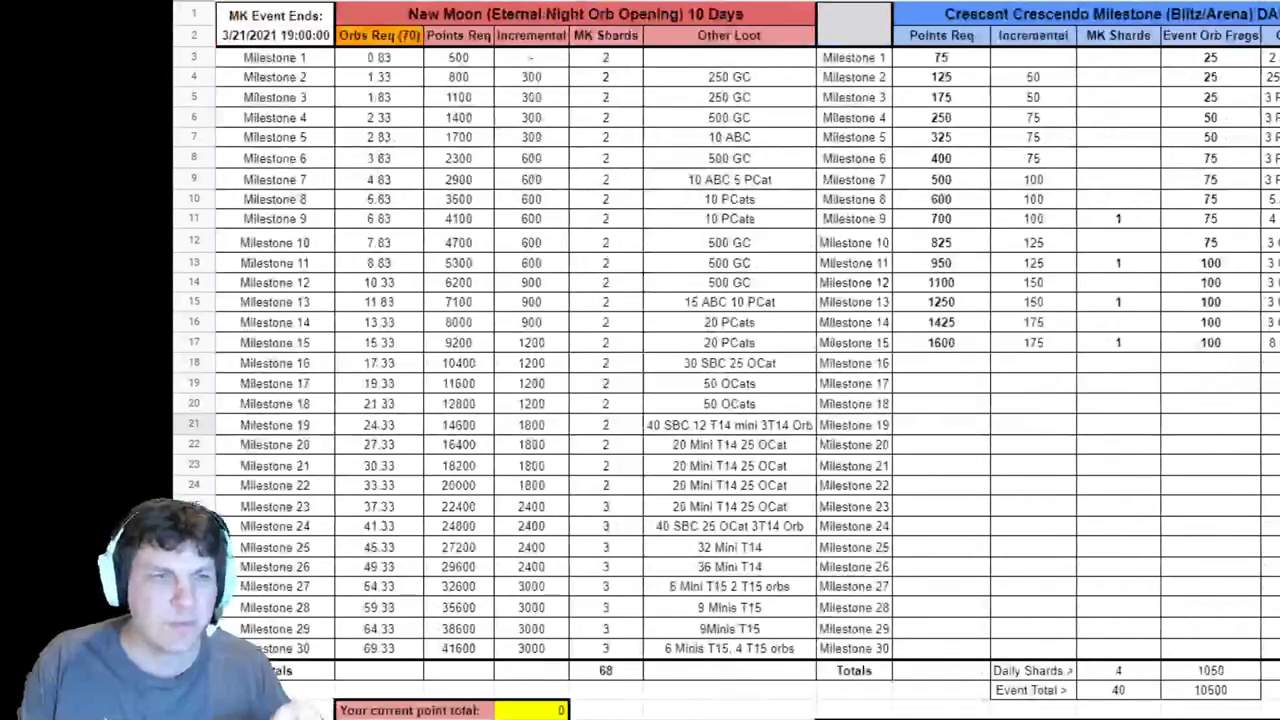
{"action": "left_click", "coordinate": [389, 655]}
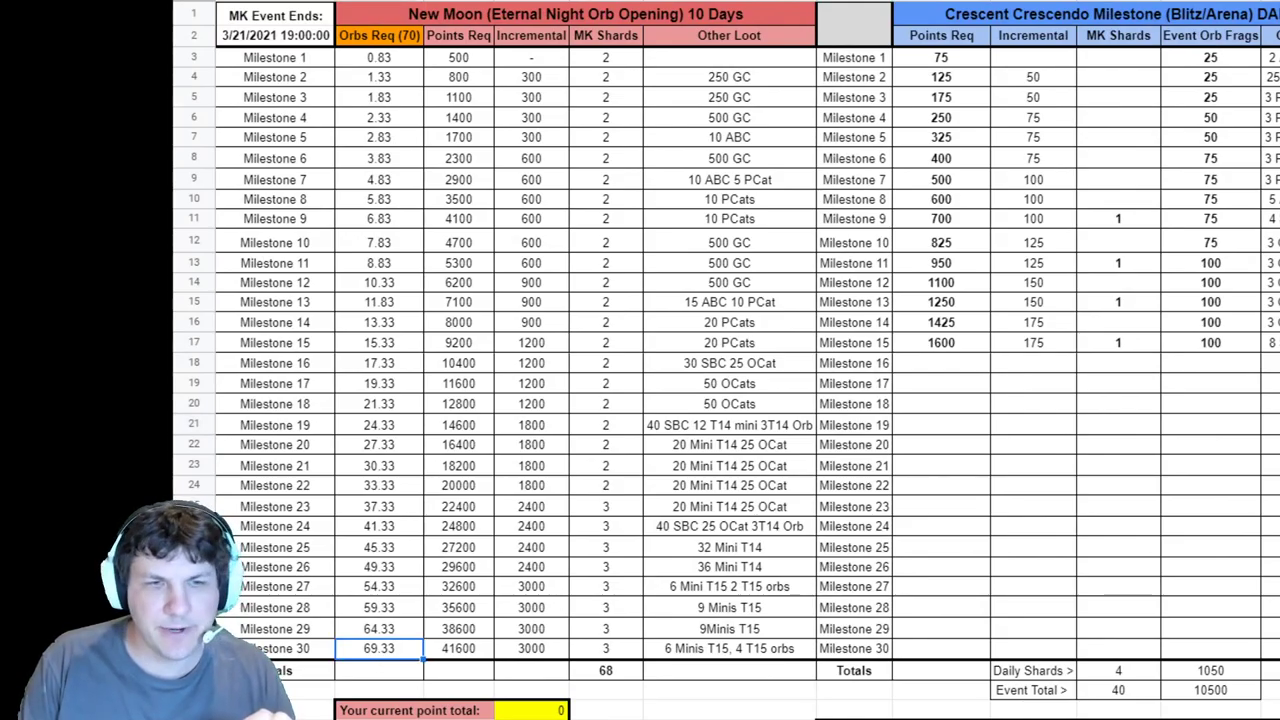
Set Blitz Wins Per Day to 175, raising Total Orbs Expected to 73.79.
{"action": "scroll", "coordinate": [740, 400], "scroll_direction": "right", "scroll_amount": 10}
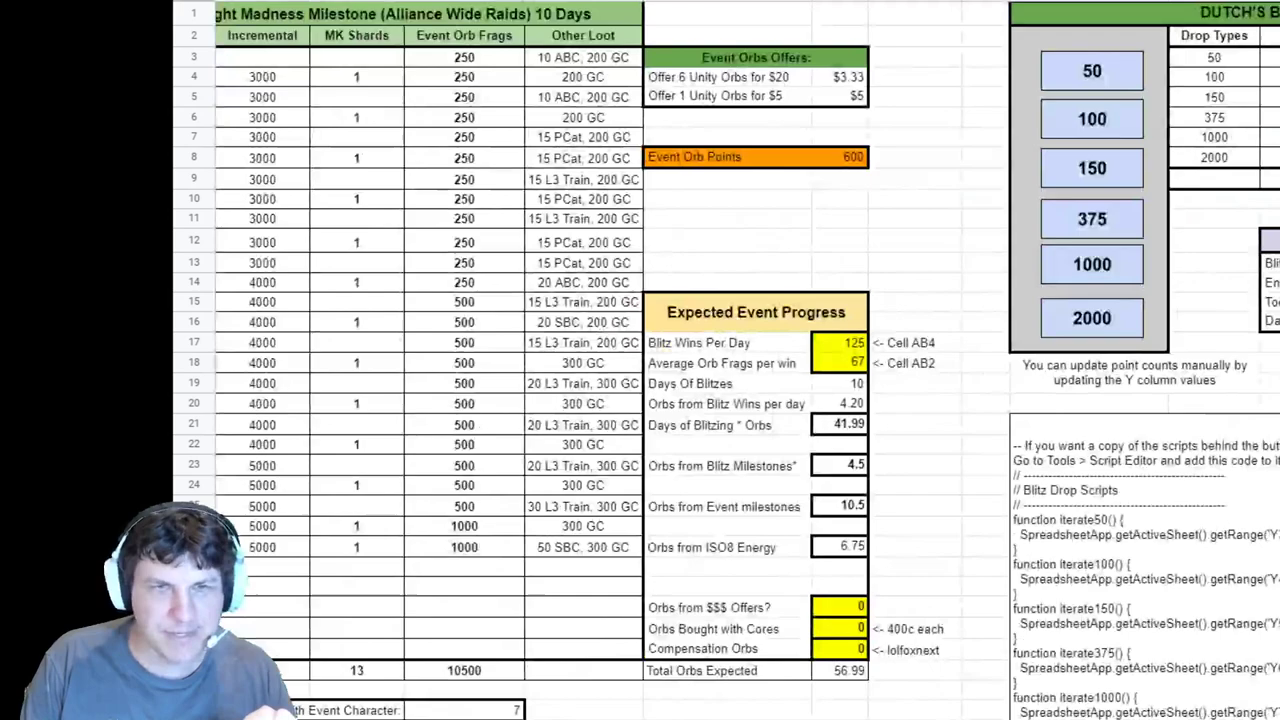
{"action": "left_click", "coordinate": [836, 348]}
{"action": "type", "text": "175"}
{"action": "key", "text": "Return"}
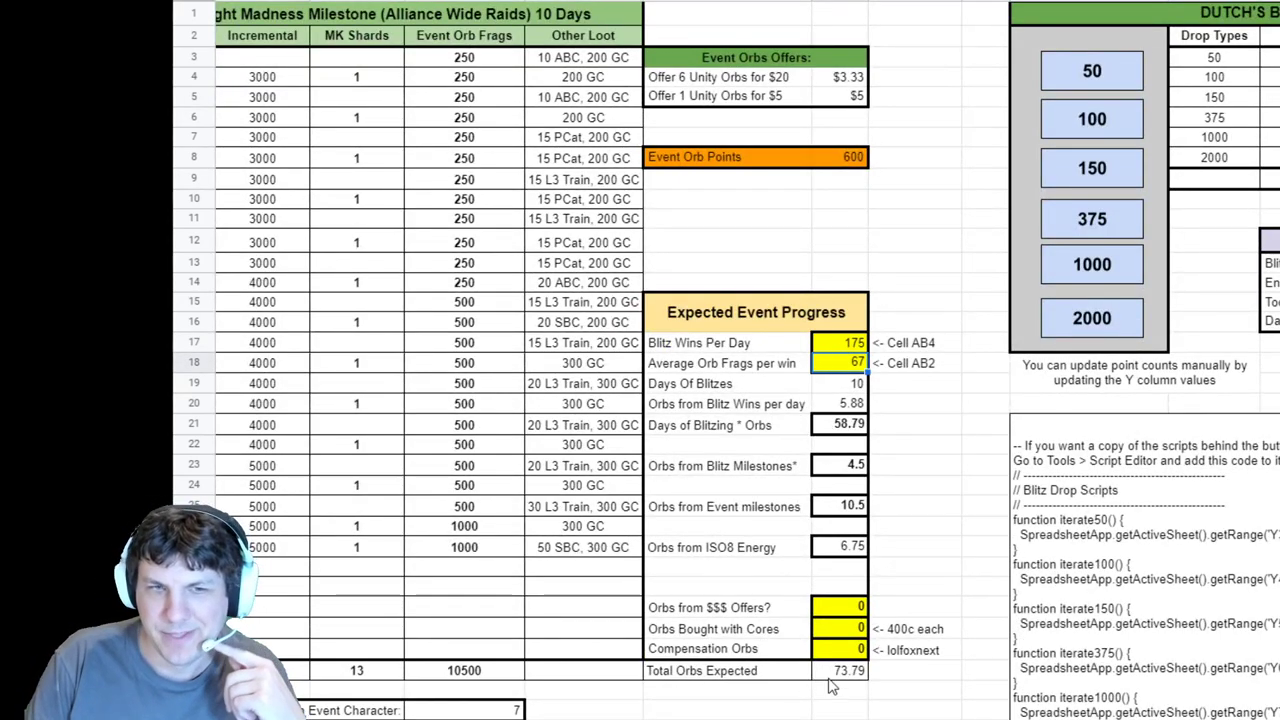
{"action": "left_click", "coordinate": [845, 672]}
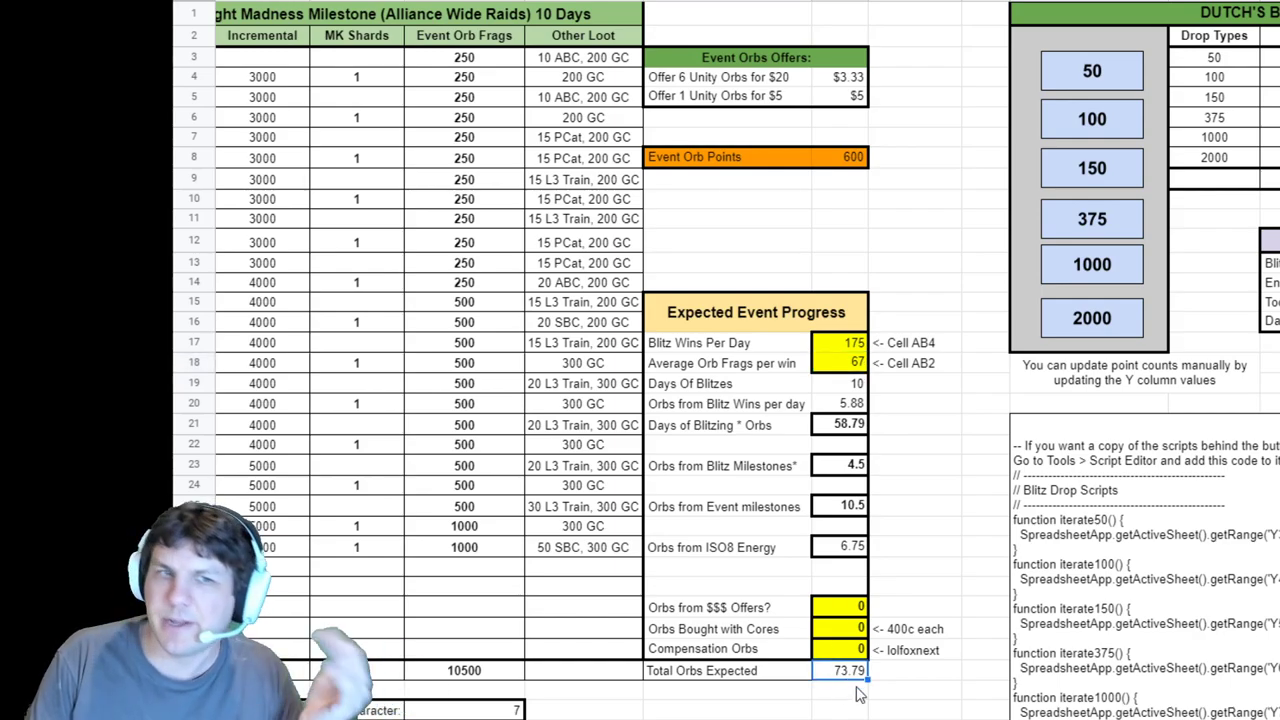
{"action": "left_click", "coordinate": [848, 346]}
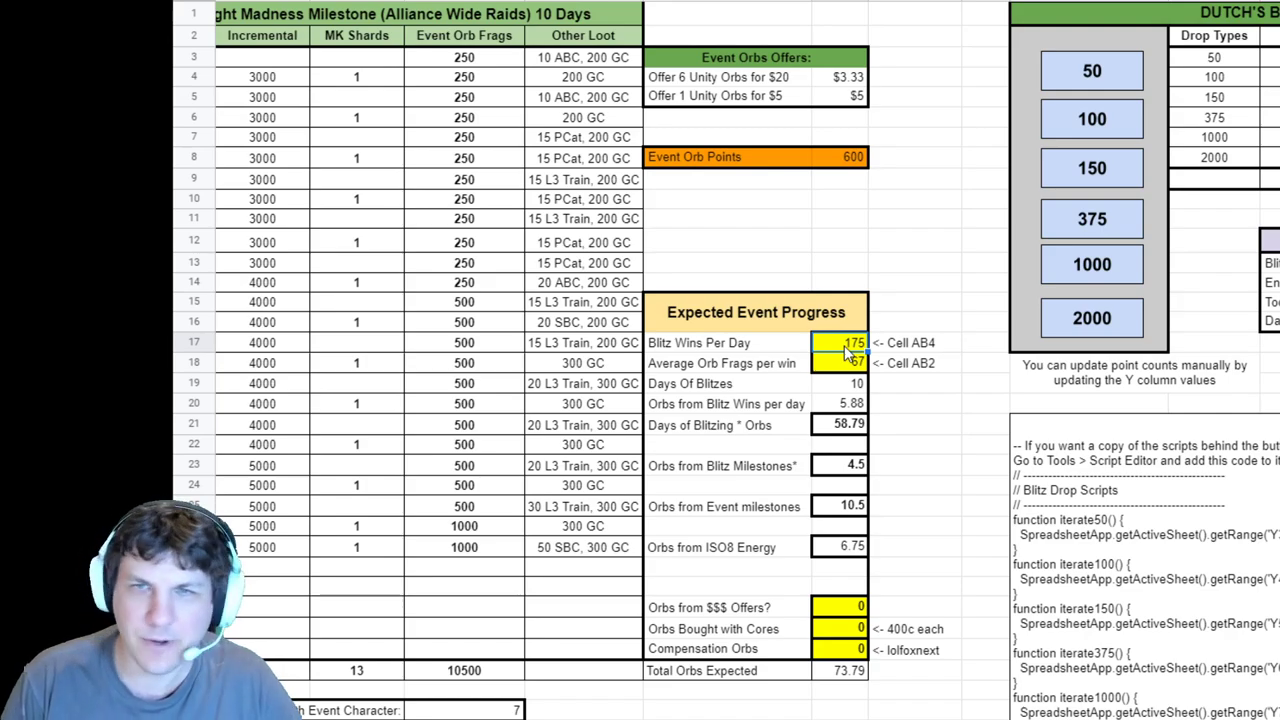
Try a 1000-frag drop count of 1, then reset it to 0.
{"action": "scroll", "coordinate": [740, 360], "scroll_direction": "right", "scroll_amount": 5}
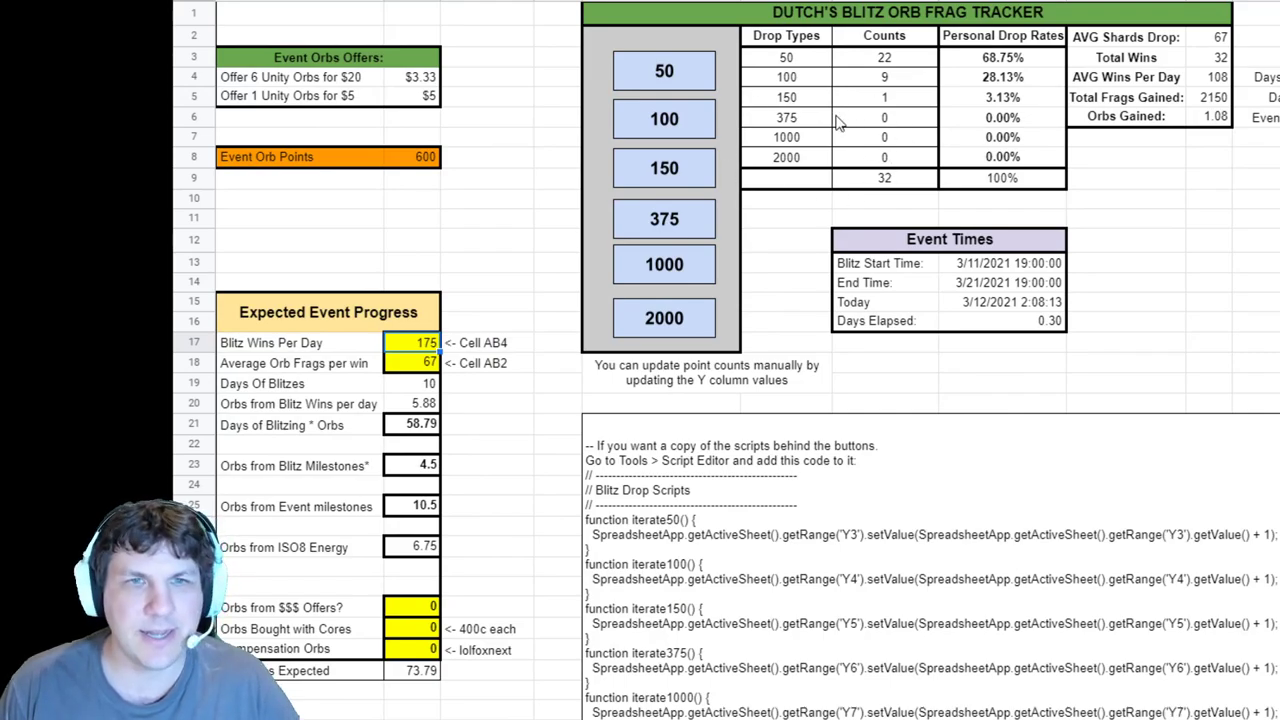
{"action": "left_click", "coordinate": [886, 140]}
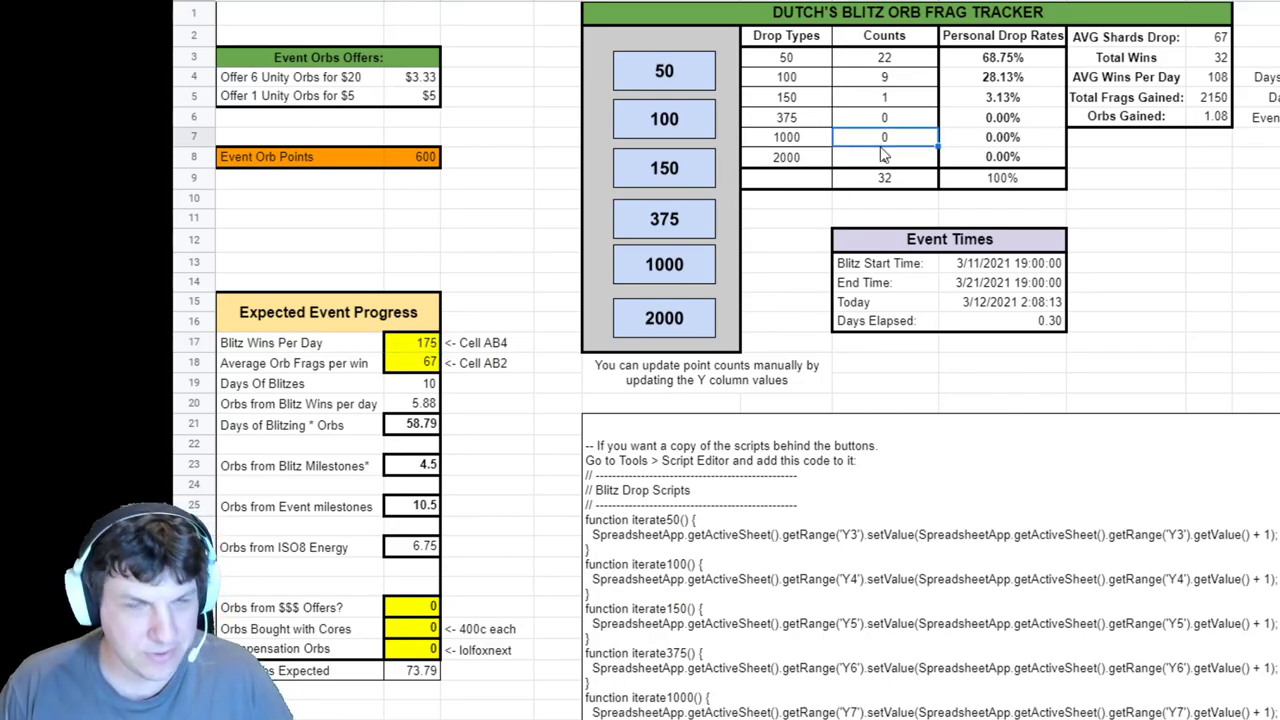
{"action": "type", "text": "1"}
{"action": "key", "text": "Return"}
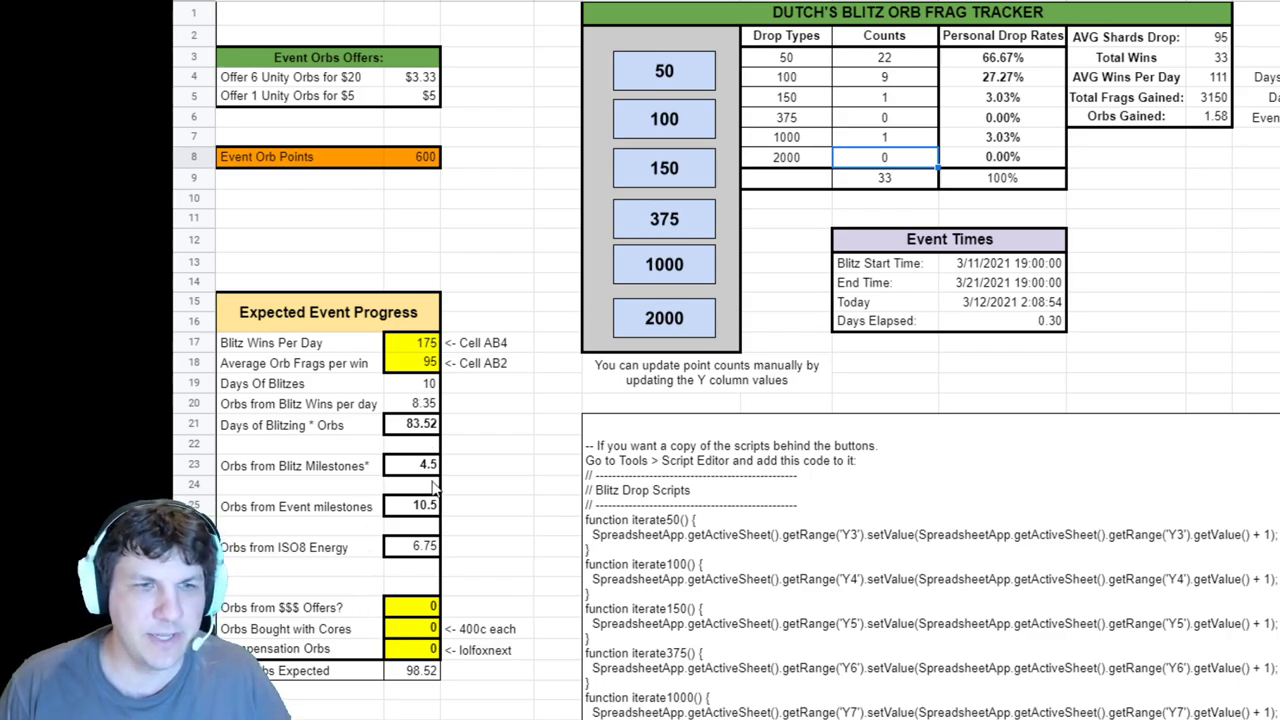
{"action": "left_click", "coordinate": [888, 140]}
{"action": "type", "text": "0"}
{"action": "key", "text": "Up"}
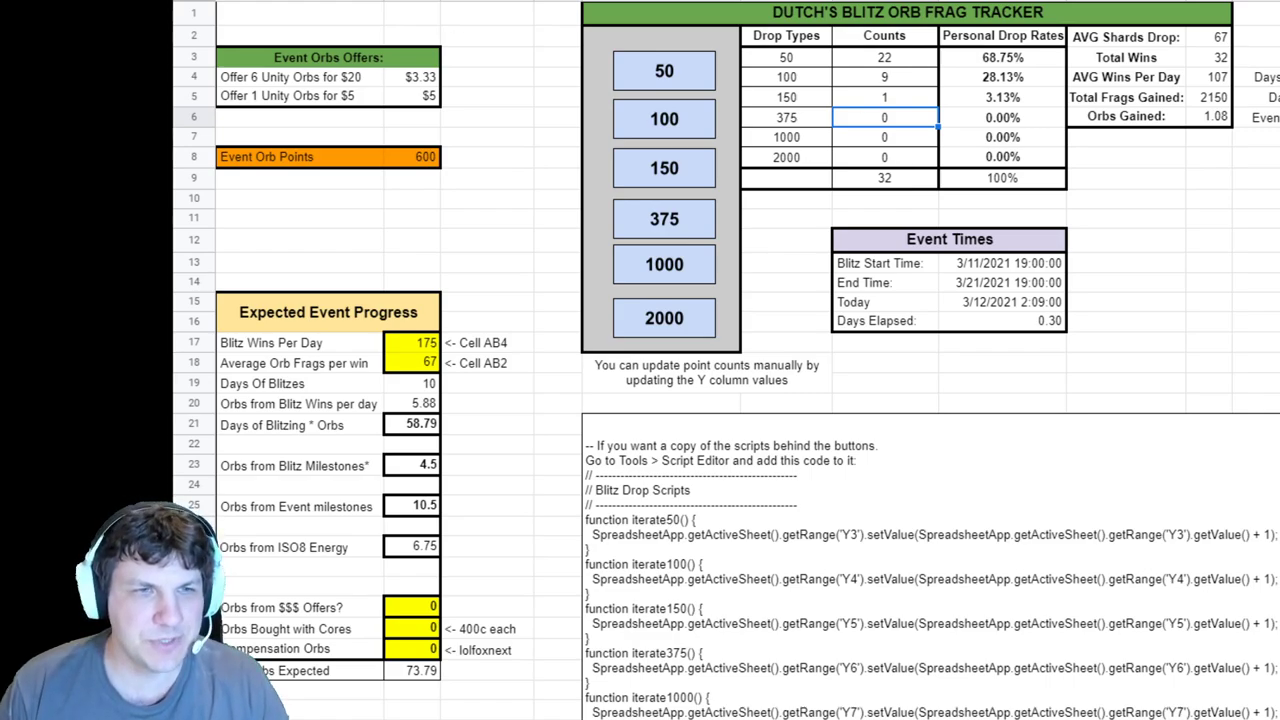
Set Blitz Wins Per Day to 150.
{"action": "left_click", "coordinate": [430, 344]}
{"action": "type", "text": "150"}
{"action": "key", "text": "Return"}
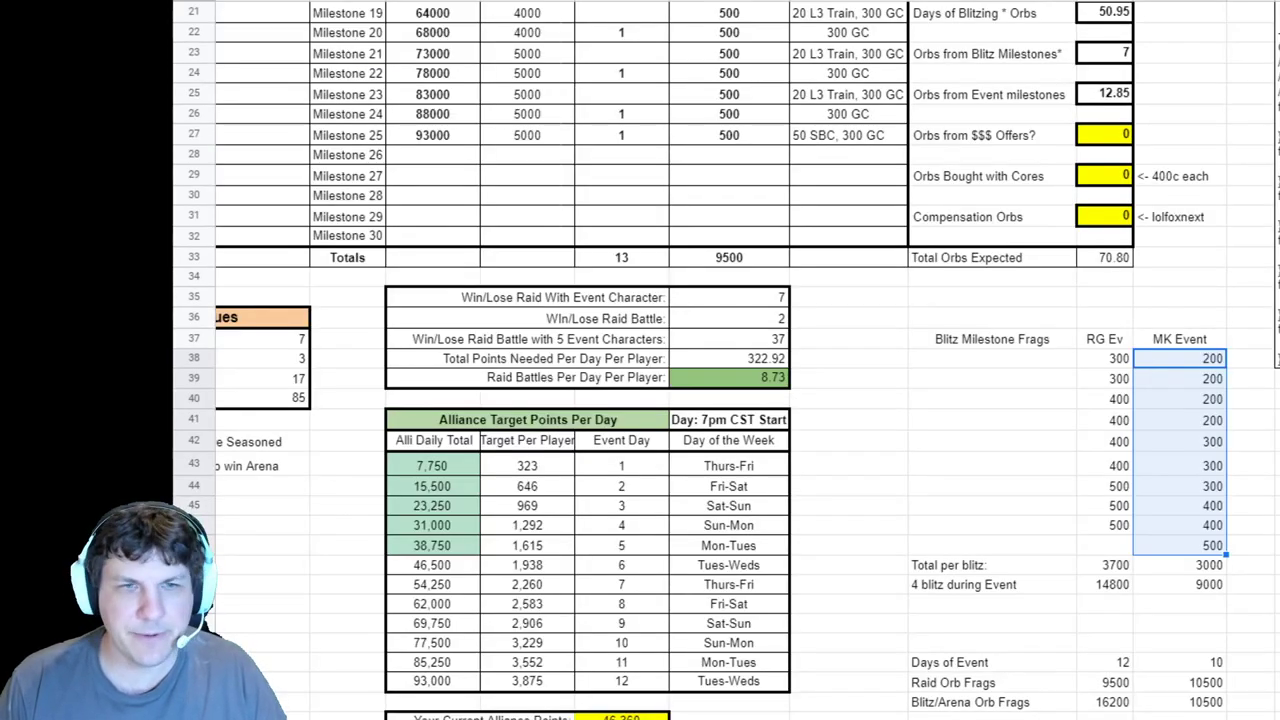
Review the frag drop rates (77.86%, 15.27%, 5.34%, 1.53%) and 131 recorded drops.
{"action": "scroll", "coordinate": [700, 360], "scroll_direction": "up", "scroll_amount": 5}
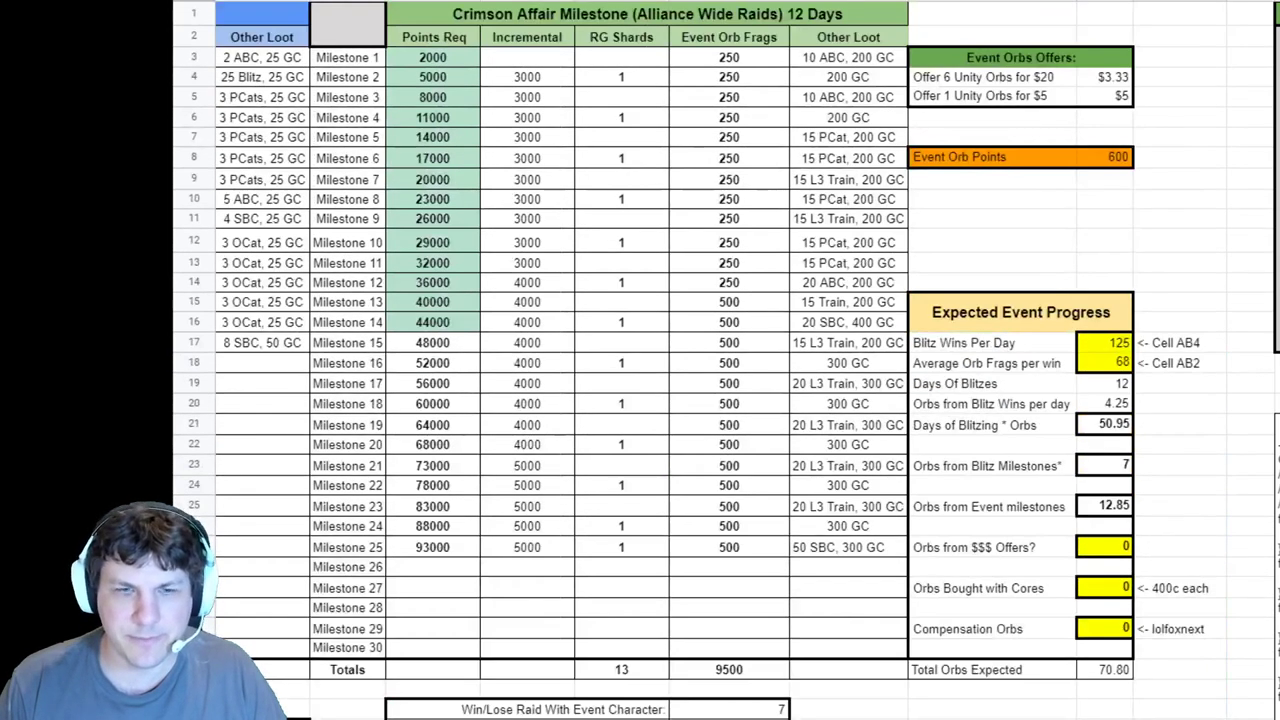
{"action": "scroll", "coordinate": [1013, 72], "scroll_direction": "right", "scroll_amount": 10}
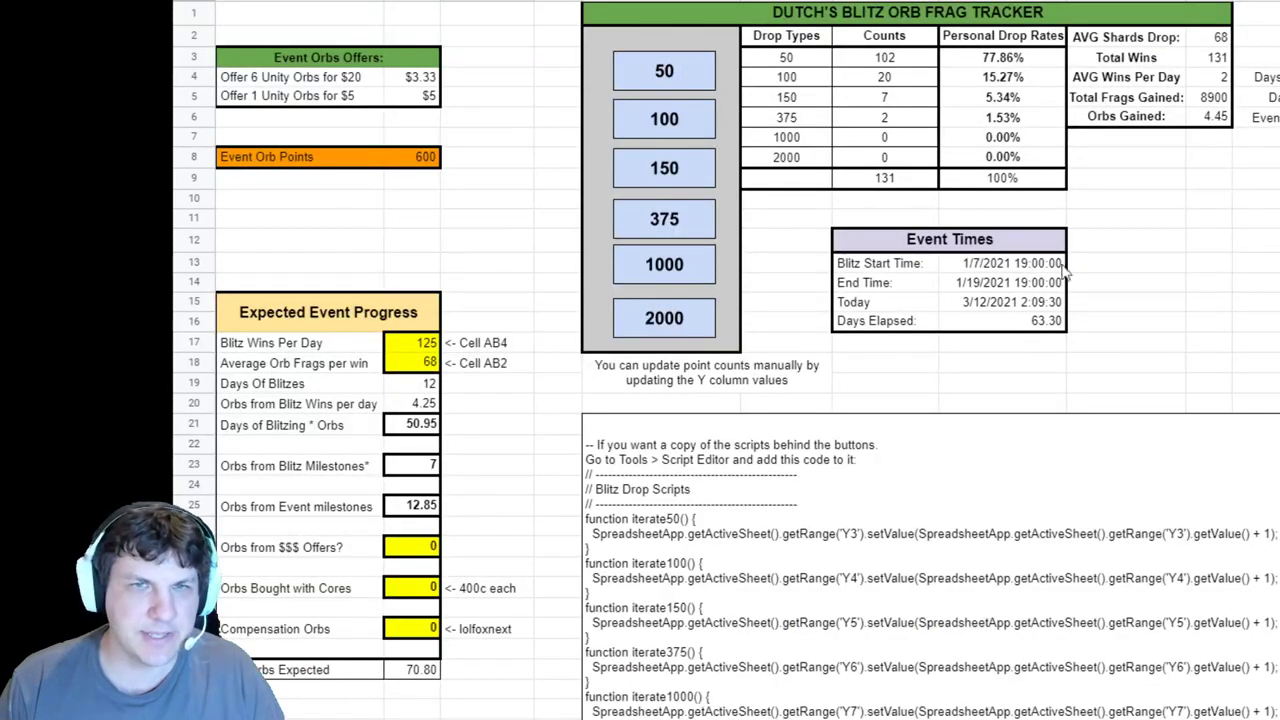
{"action": "left_click", "coordinate": [1015, 60]}
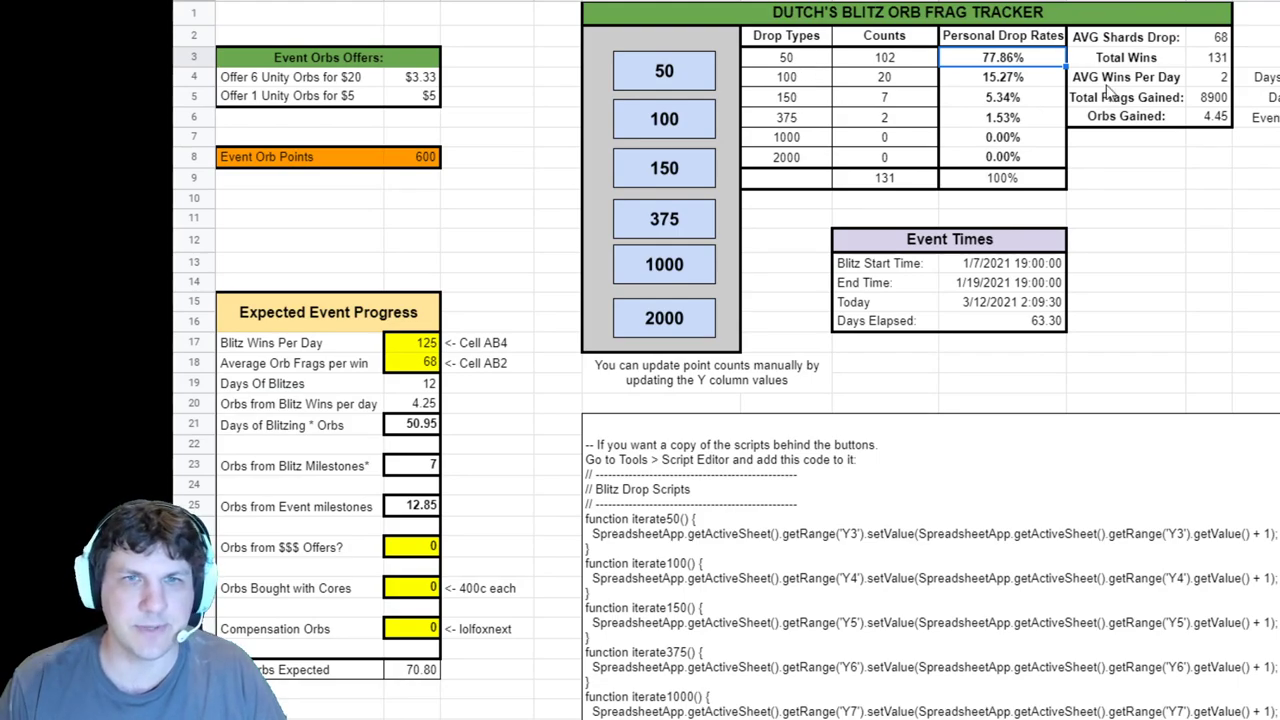
{"action": "left_click", "coordinate": [1006, 86]}
{"action": "left_click", "coordinate": [800, 86]}
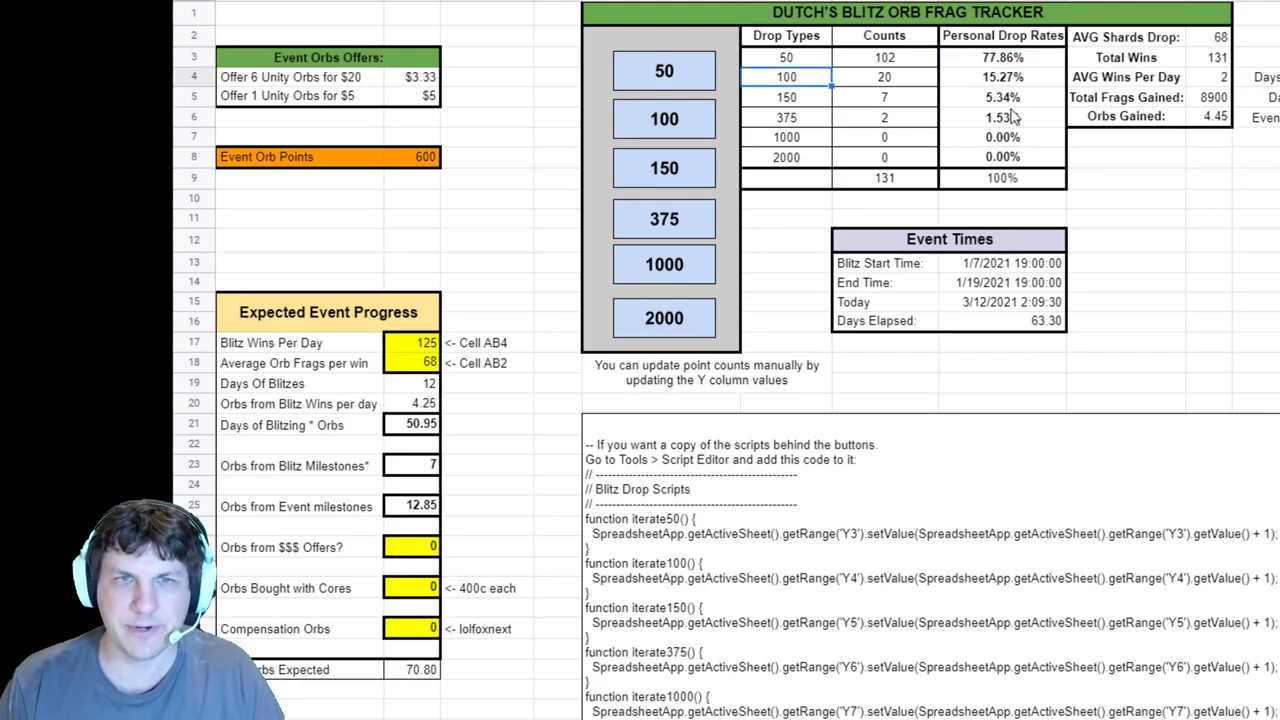
{"action": "left_click", "coordinate": [1008, 100]}
{"action": "left_click", "coordinate": [806, 101]}
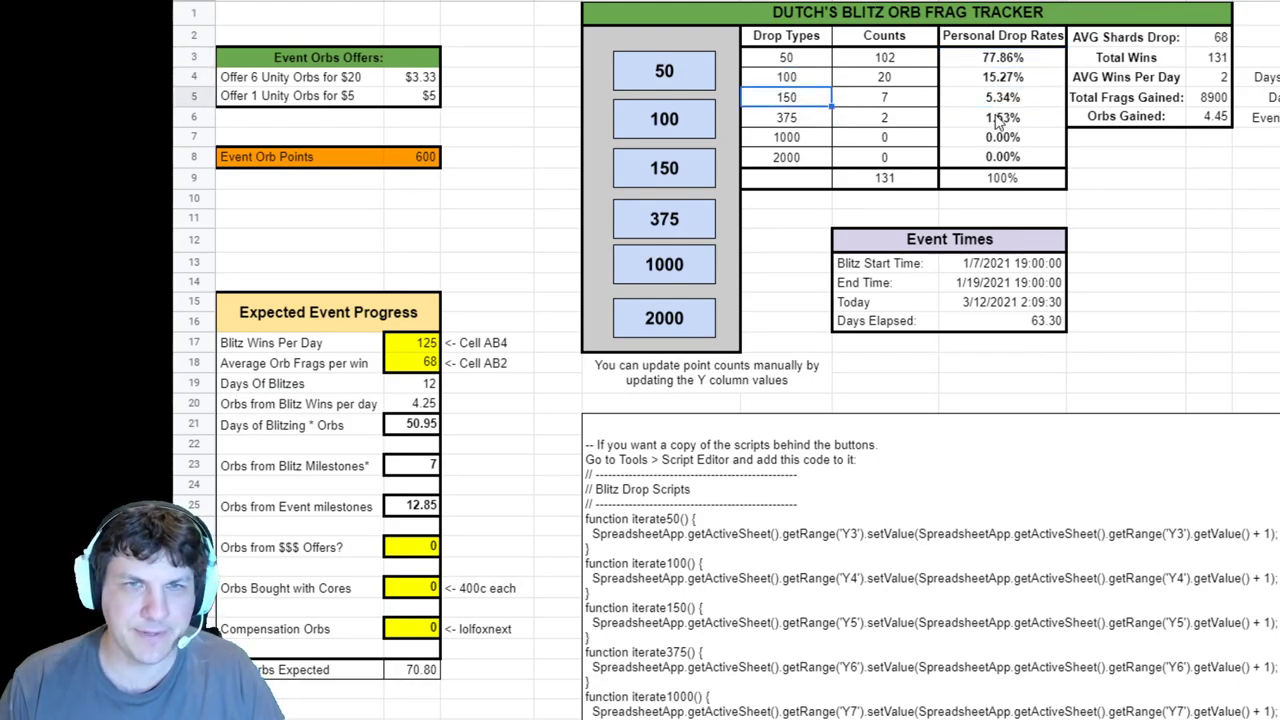
{"action": "left_click", "coordinate": [998, 117]}
{"action": "left_click", "coordinate": [805, 121]}
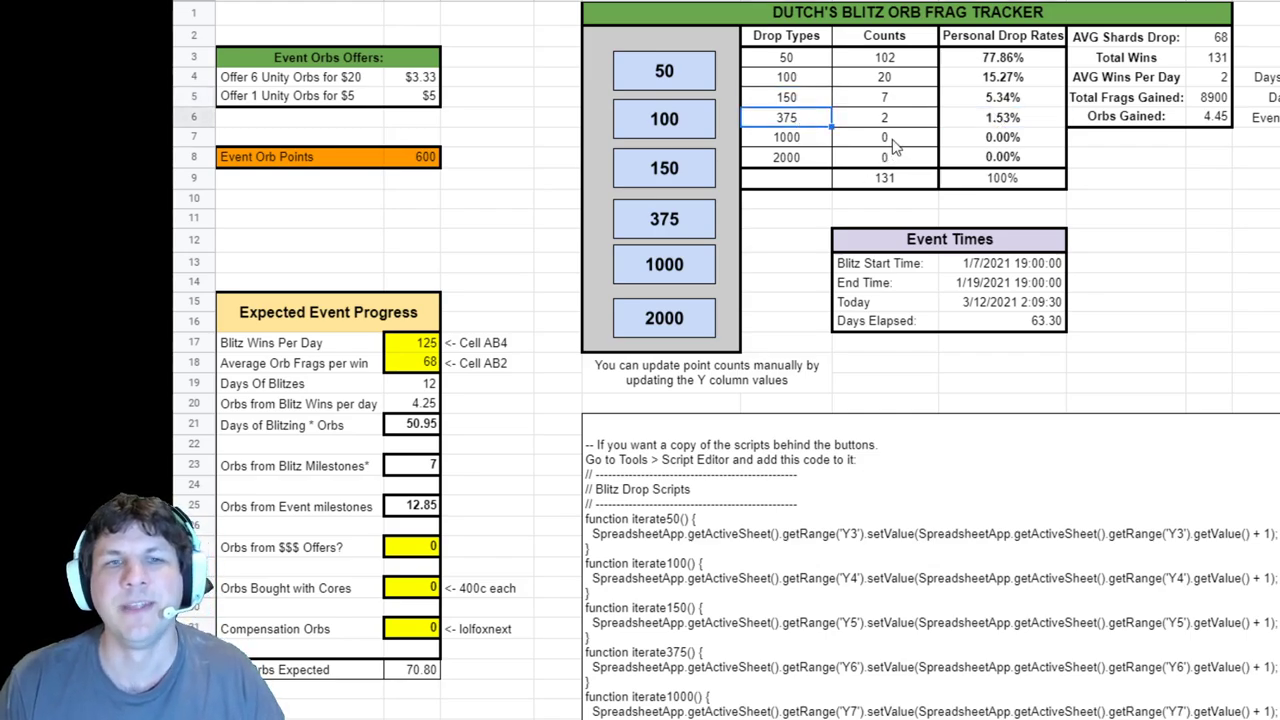
{"action": "left_click", "coordinate": [796, 140]}
{"action": "left_click", "coordinate": [800, 162]}
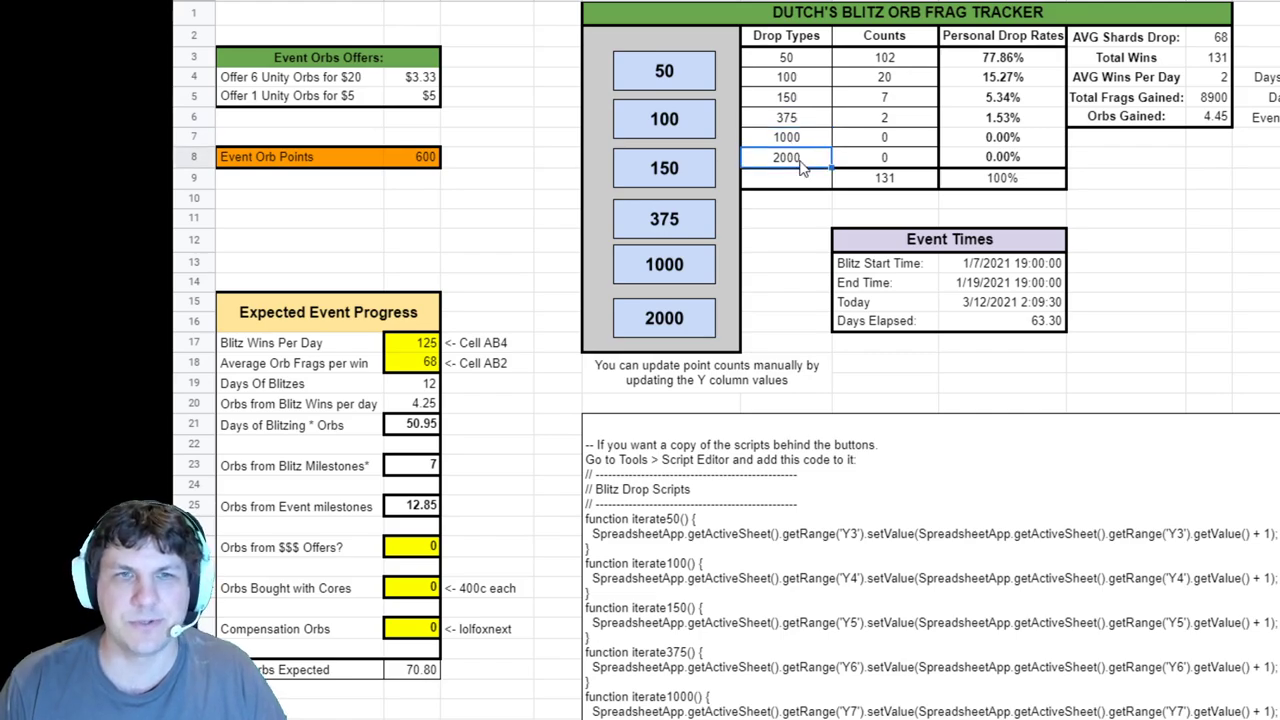
{"action": "left_click", "coordinate": [901, 184]}
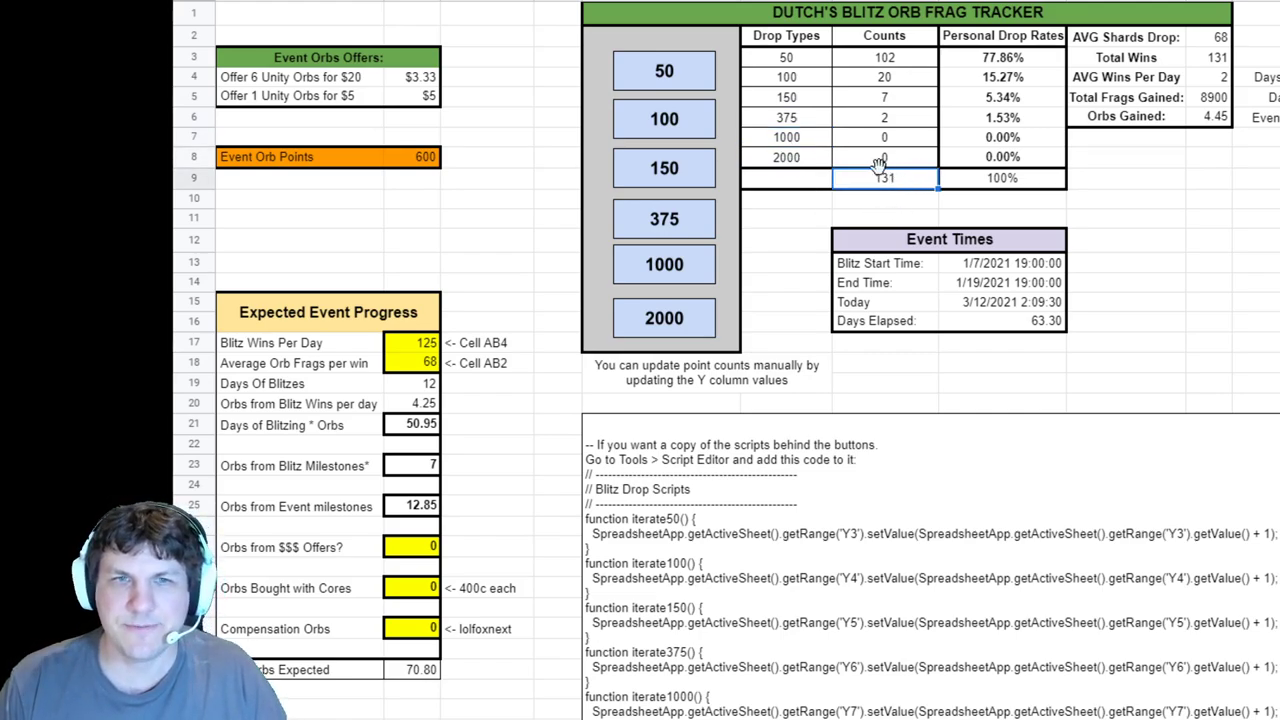
Check the AVG Shards Drop of 68 and scroll left to the Midnight Madness table.
{"action": "left_click", "coordinate": [1218, 40]}
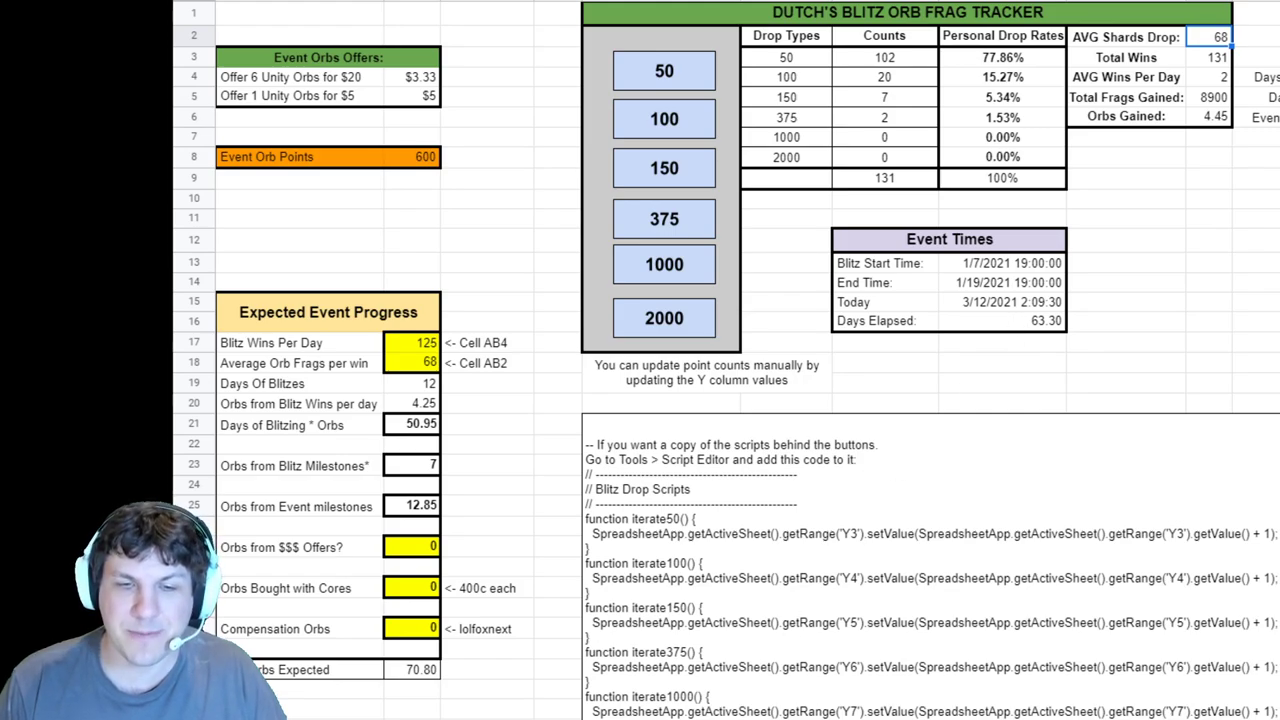
{"action": "scroll", "coordinate": [727, 360], "scroll_direction": "left", "scroll_amount": 5}
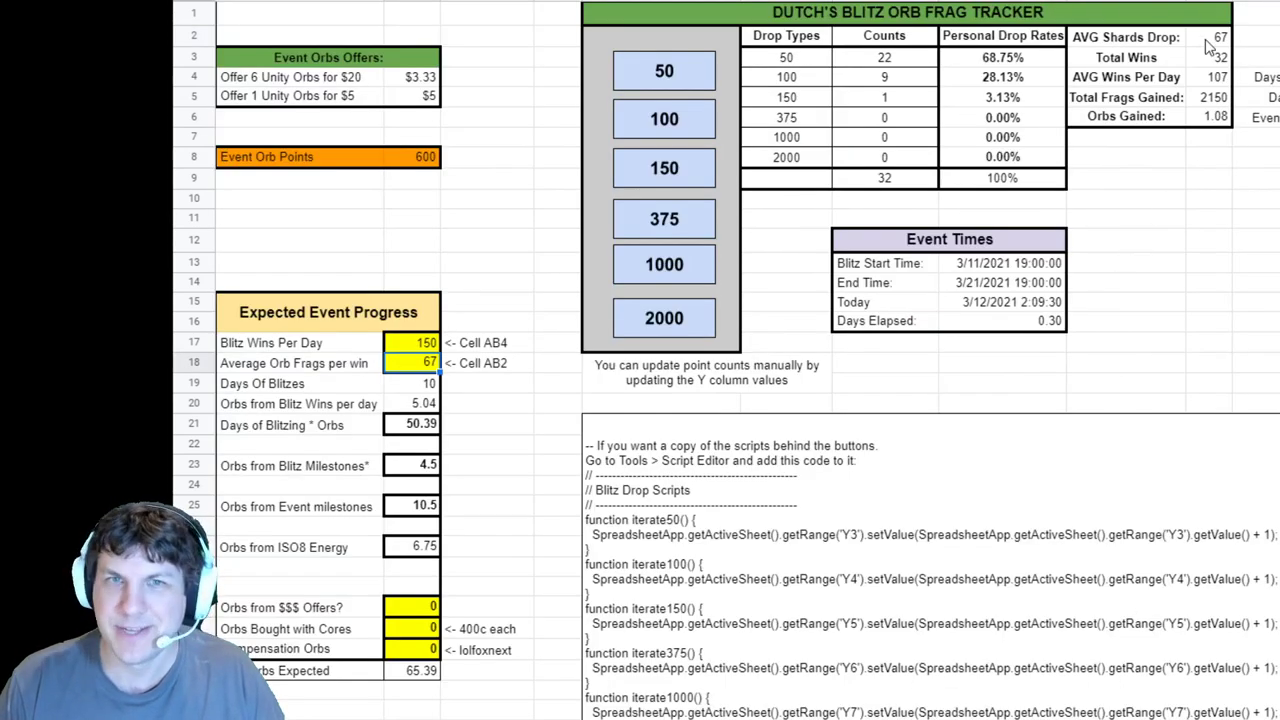
{"action": "left_click", "coordinate": [1208, 40]}
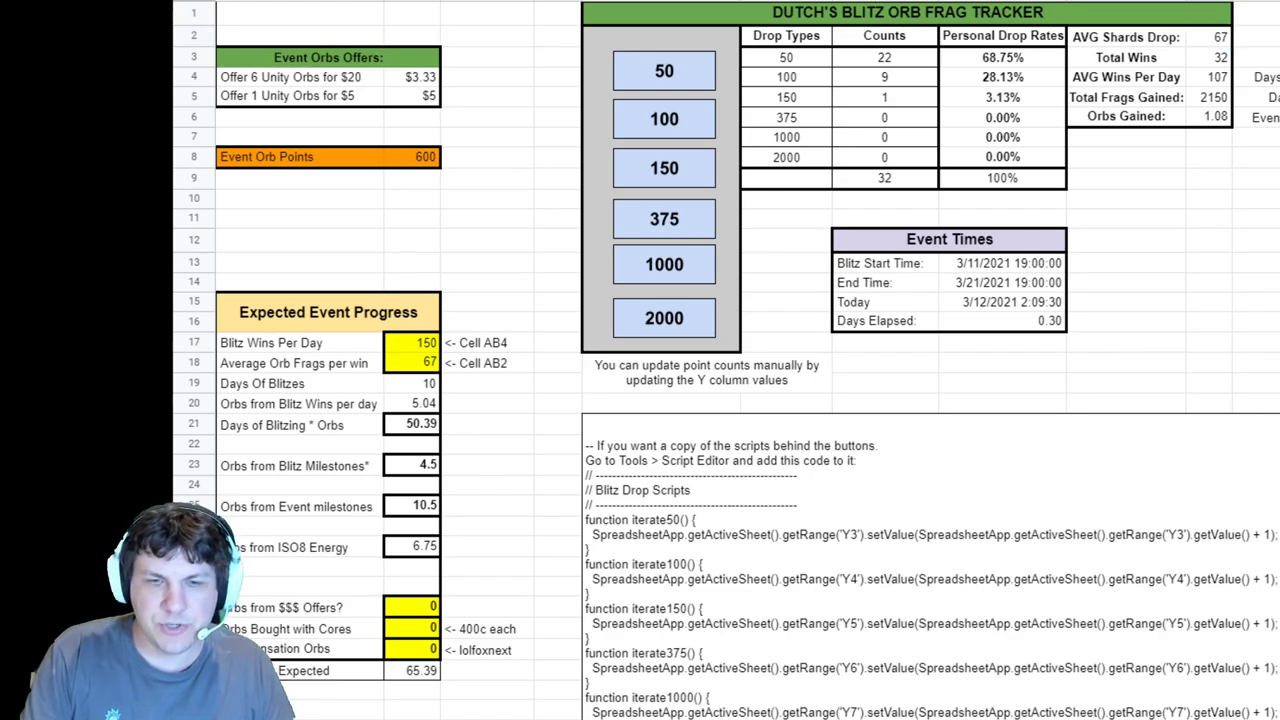
{"action": "scroll", "coordinate": [726, 360], "scroll_direction": "down", "scroll_amount": 1}
{"action": "scroll", "coordinate": [726, 360], "scroll_direction": "up", "scroll_amount": 1}
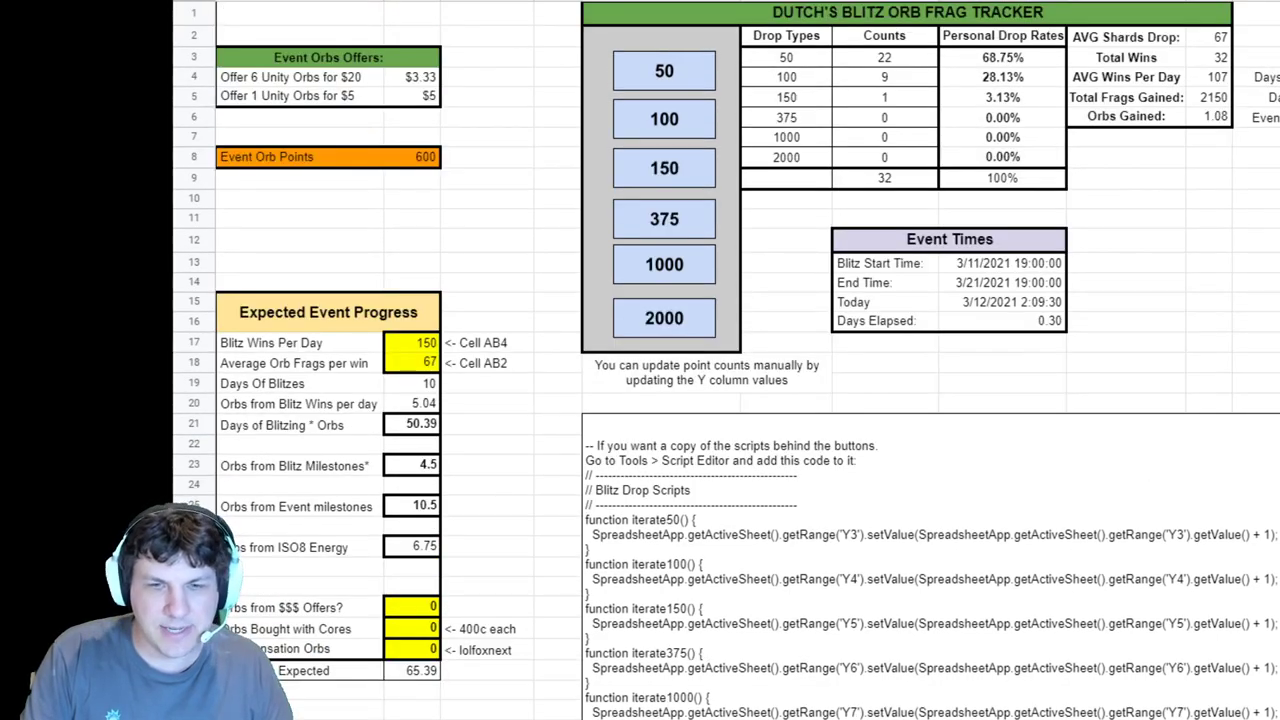
{"action": "scroll", "coordinate": [726, 360], "scroll_direction": "left", "scroll_amount": 5}
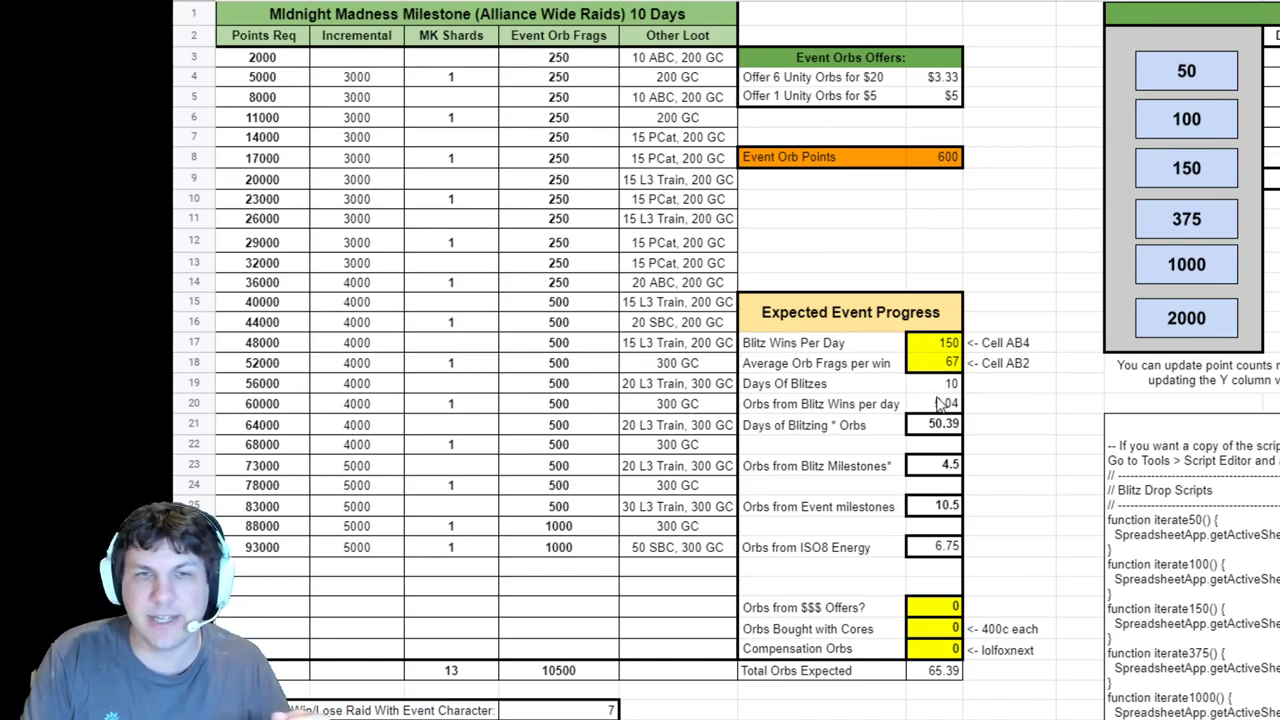
{"action": "scroll", "coordinate": [960, 475], "scroll_direction": "down", "scroll_amount": 1}
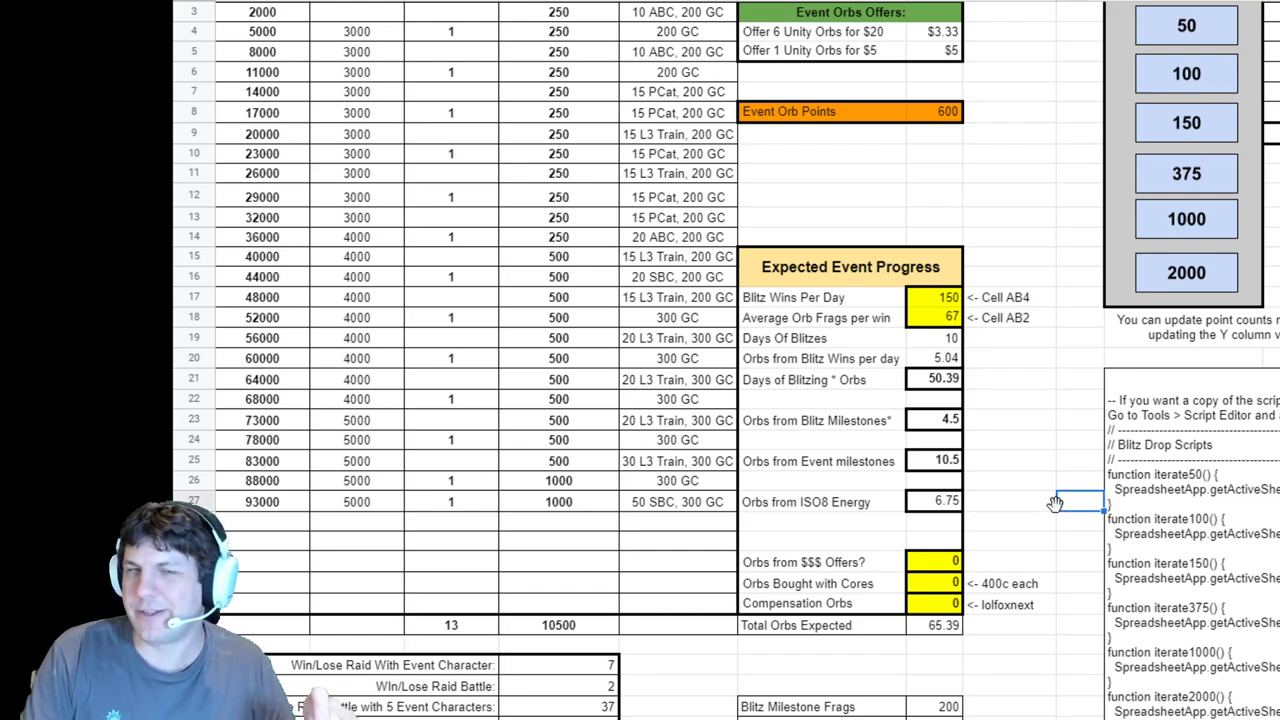
{"action": "left_click", "coordinate": [1007, 486]}
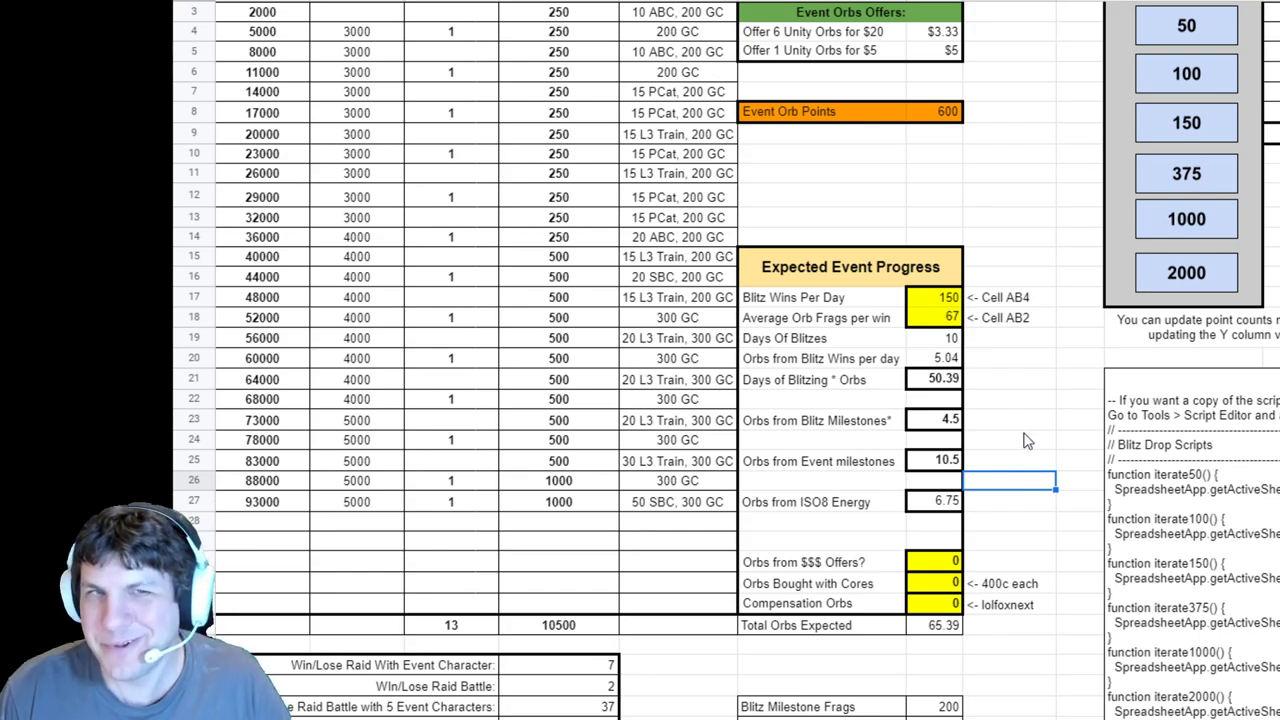
{"action": "scroll", "coordinate": [1027, 441], "scroll_direction": "up", "scroll_amount": 1}
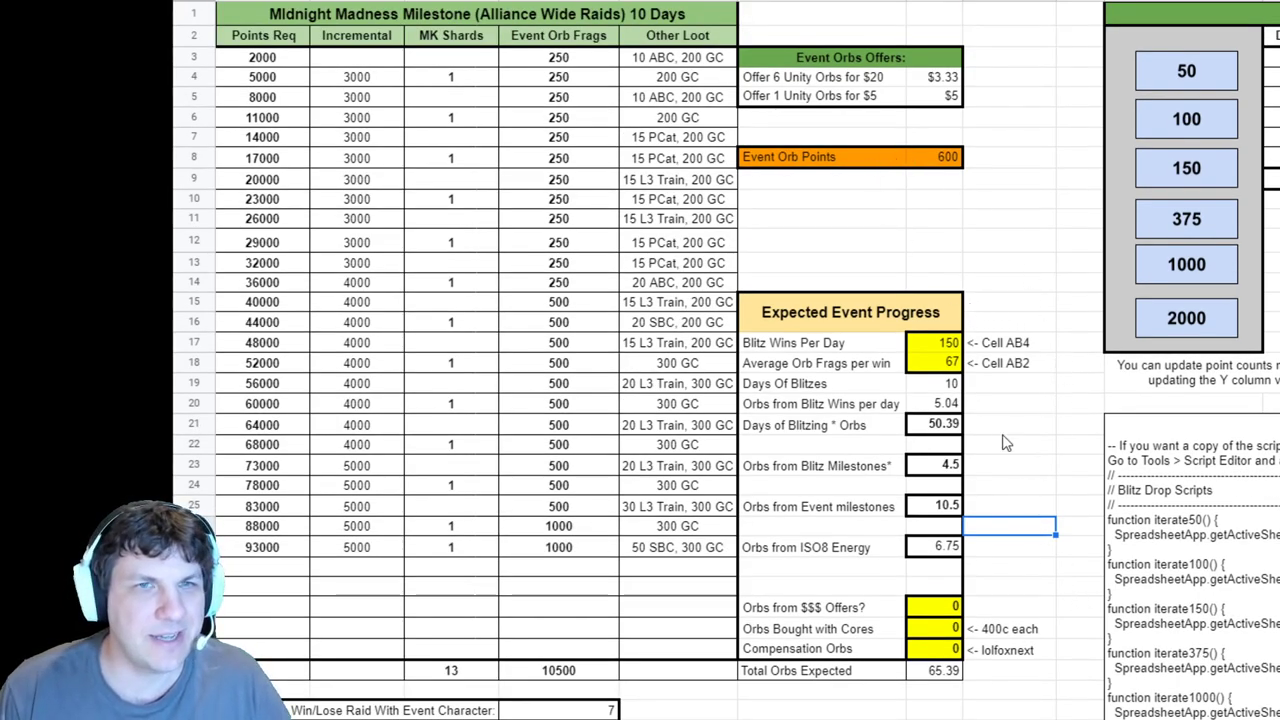
{"action": "scroll", "coordinate": [1010, 420], "scroll_direction": "down", "scroll_amount": 4}
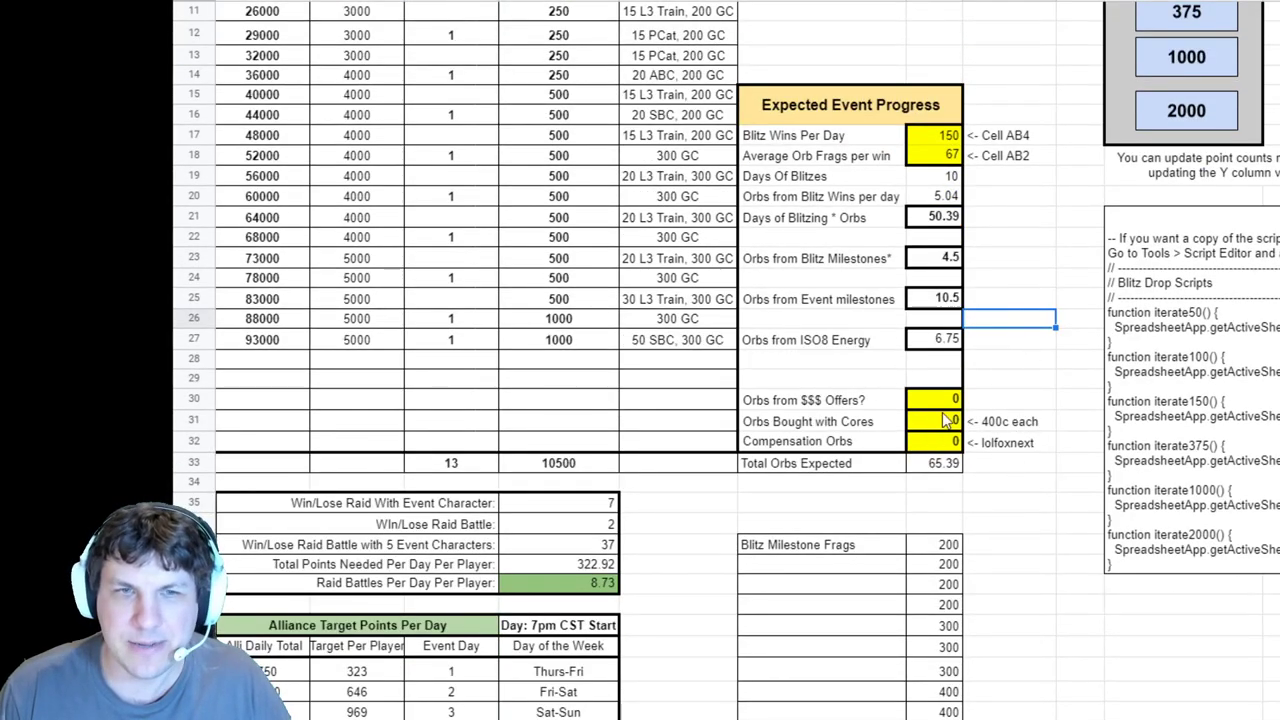
{"action": "left_click", "coordinate": [942, 400]}
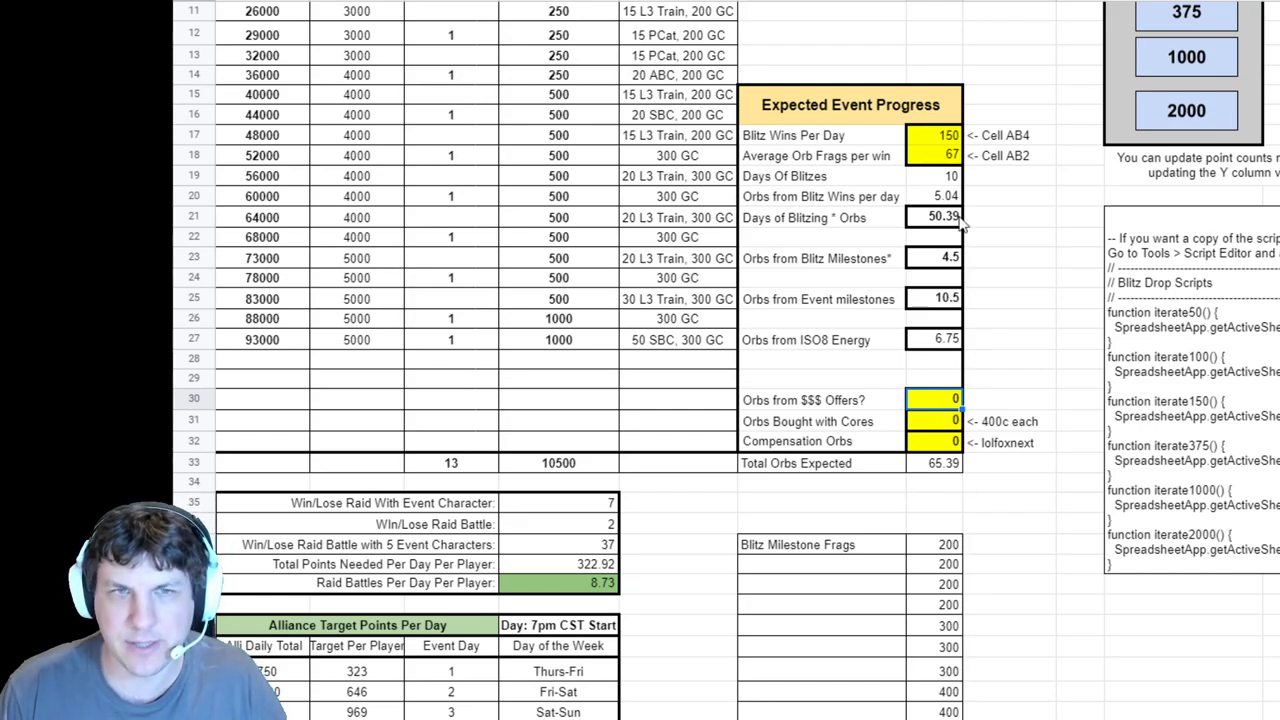
{"action": "left_click", "coordinate": [940, 426]}
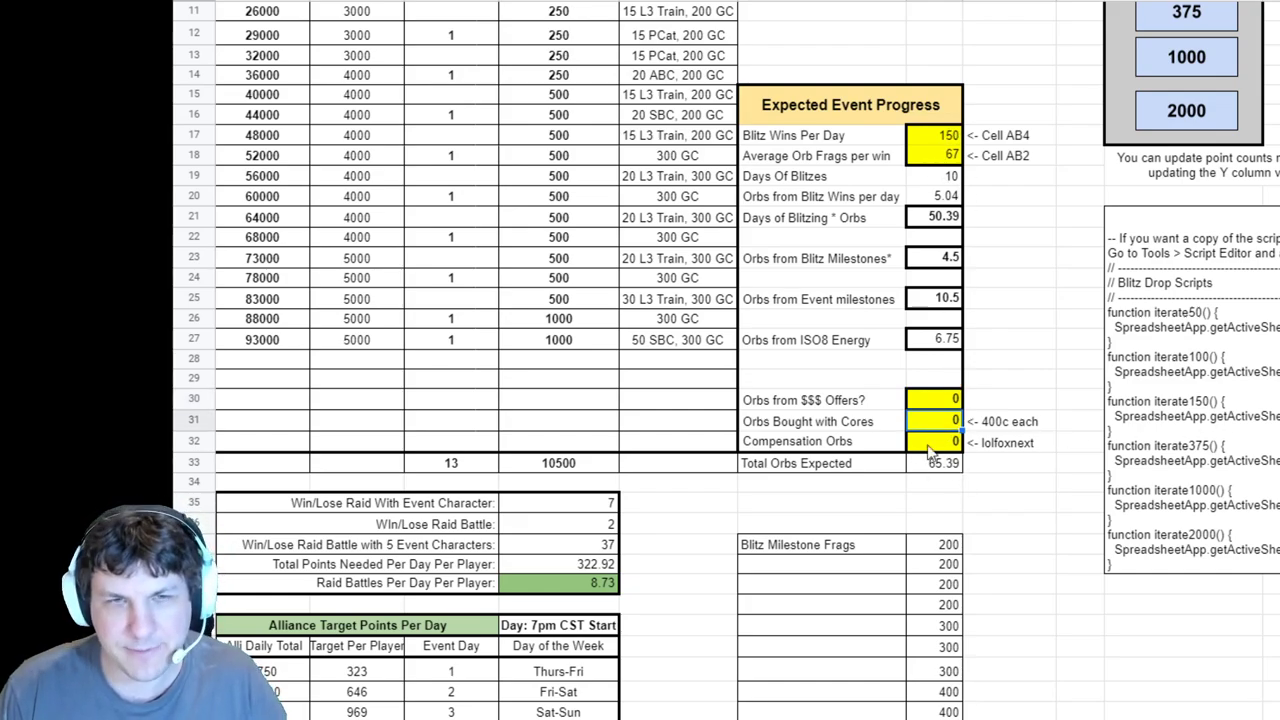
{"action": "left_click", "coordinate": [940, 448]}
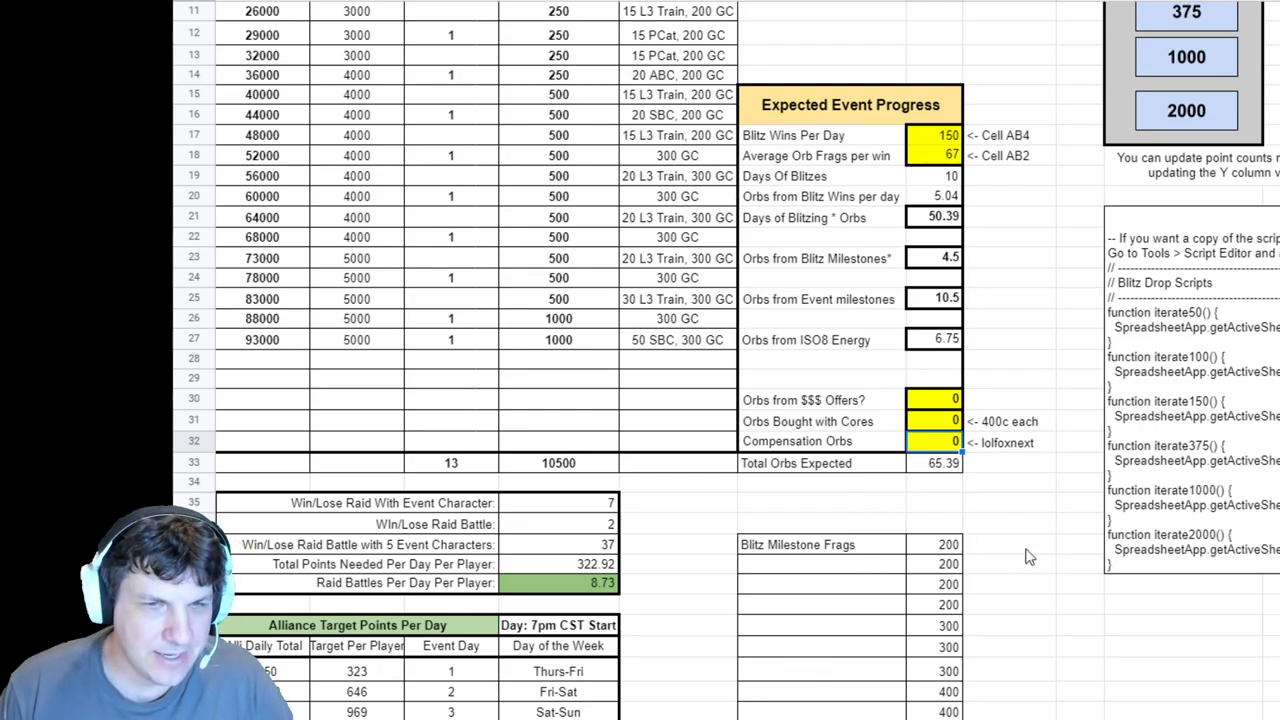
On the Crimson Affair sheet, inspect the RG event's 3700 per-blitz and 14800 four-blitz fragment totals.
{"action": "scroll", "coordinate": [1028, 558], "scroll_direction": "down", "scroll_amount": 3}
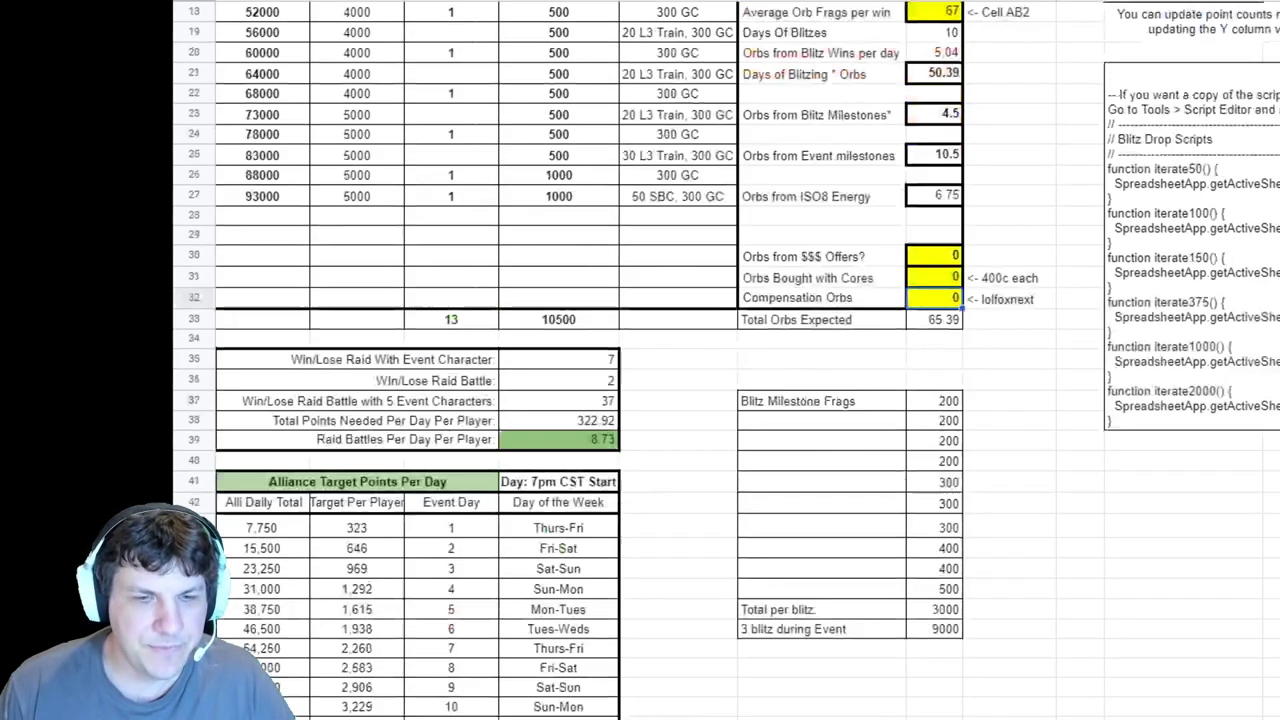
{"action": "scroll", "coordinate": [1006, 534], "scroll_direction": "up", "scroll_amount": 5}
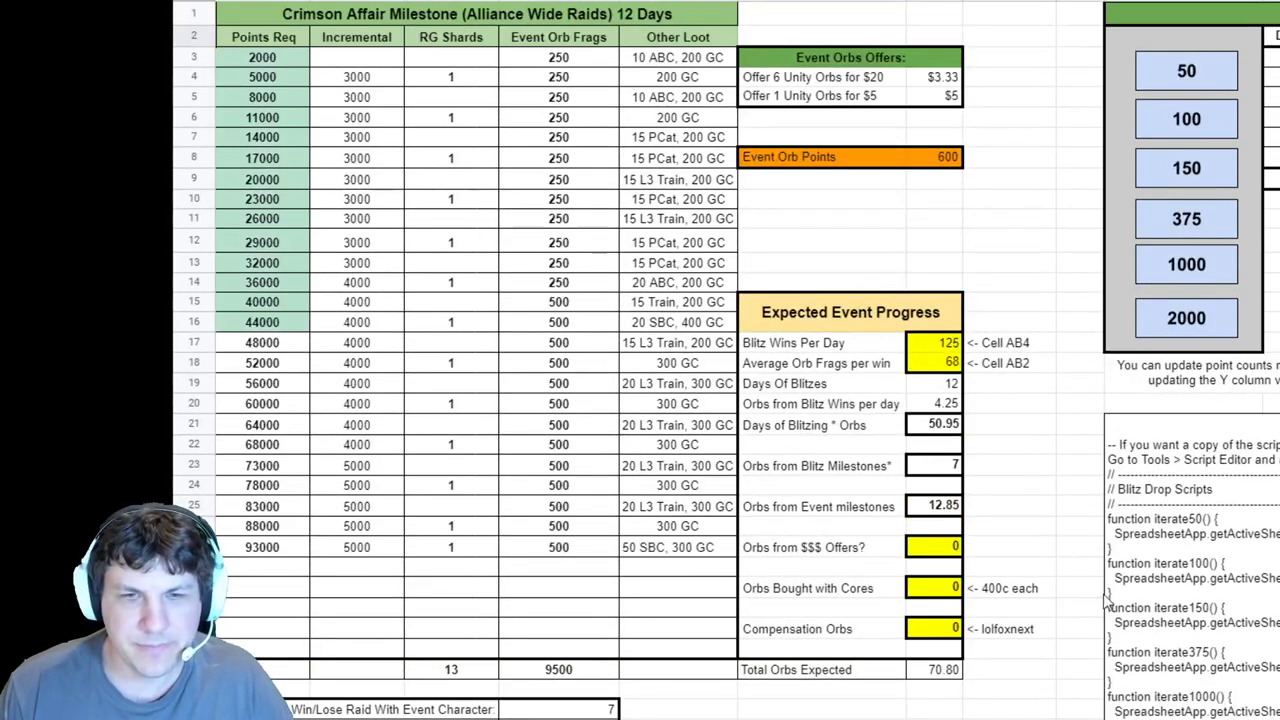
{"action": "scroll", "coordinate": [1050, 592], "scroll_direction": "down", "scroll_amount": 5}
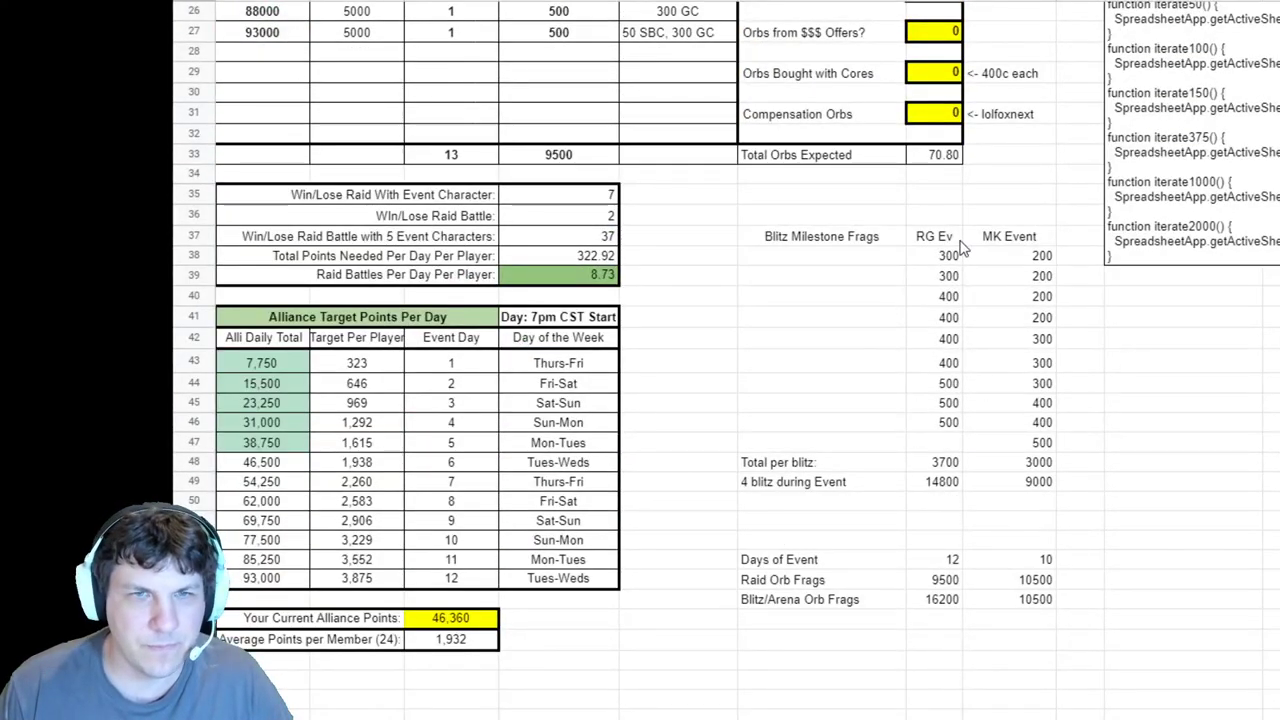
{"action": "left_click", "coordinate": [936, 484]}
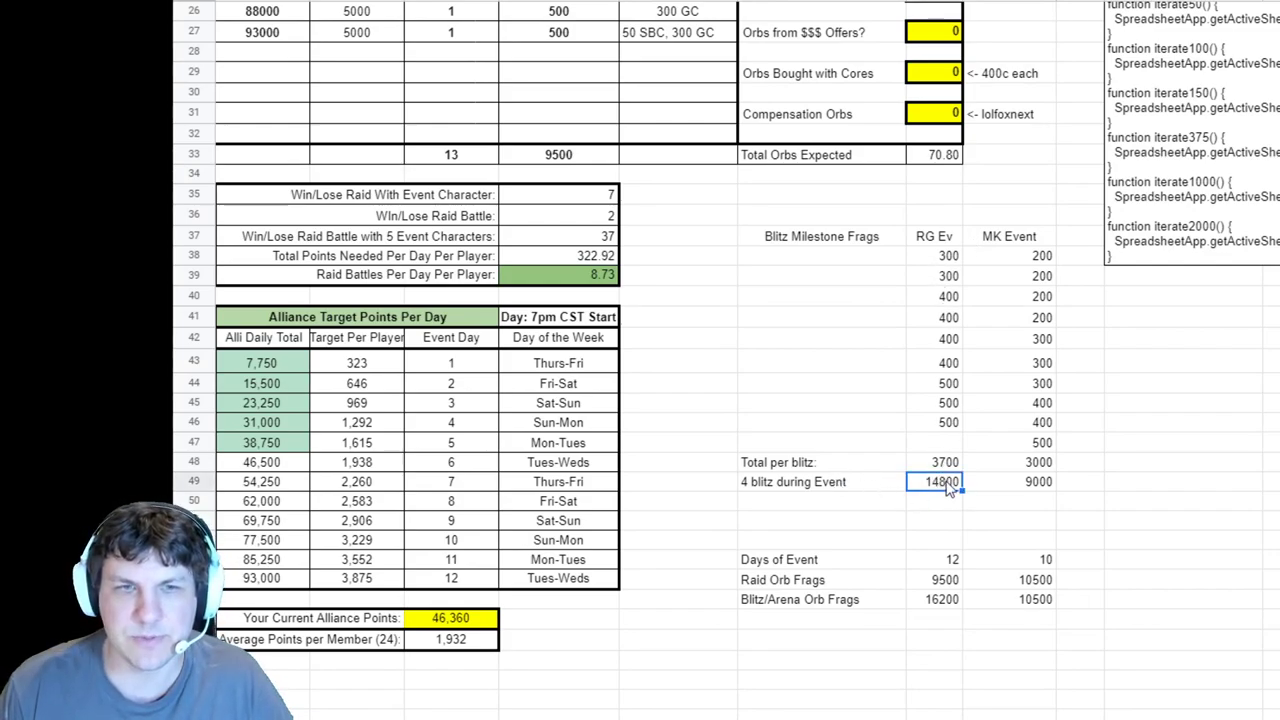
{"action": "left_click", "coordinate": [941, 464]}
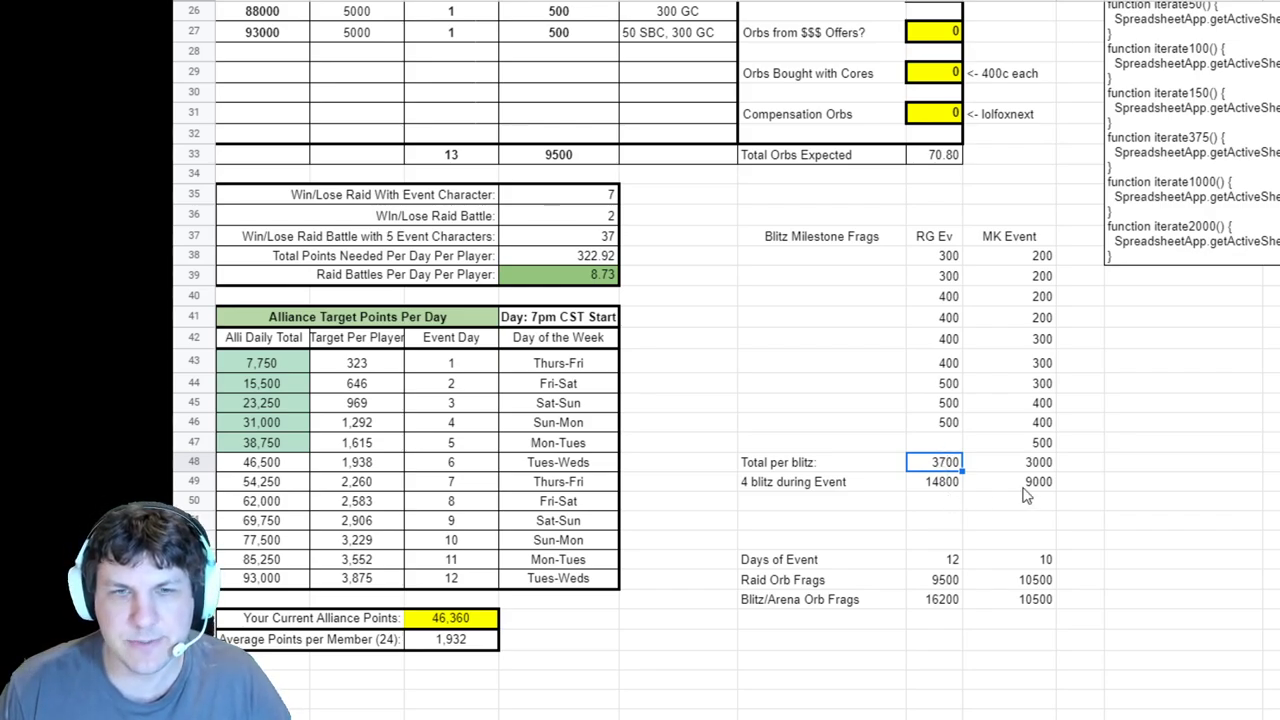
{"action": "left_click", "coordinate": [948, 490]}
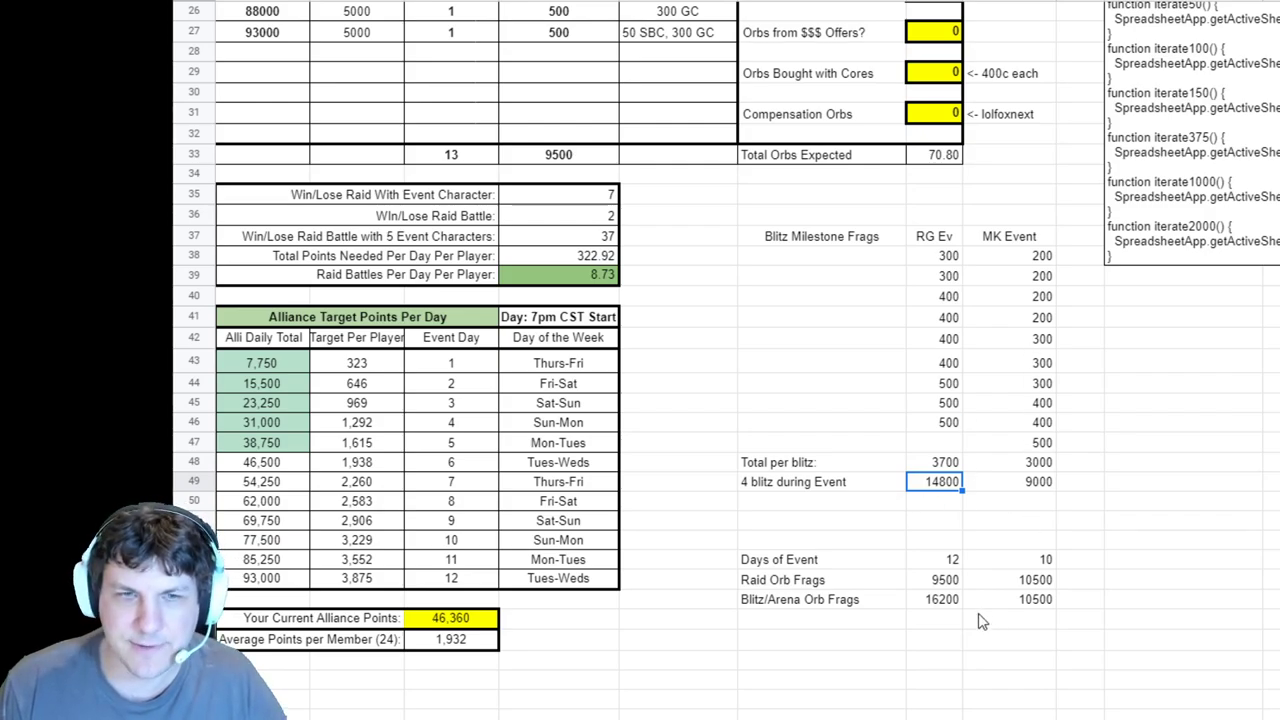
Compare the RG event's 9500 raid and 16200 Blitz/Arena orb fragments against the MK Event column.
{"action": "left_click", "coordinate": [929, 586]}
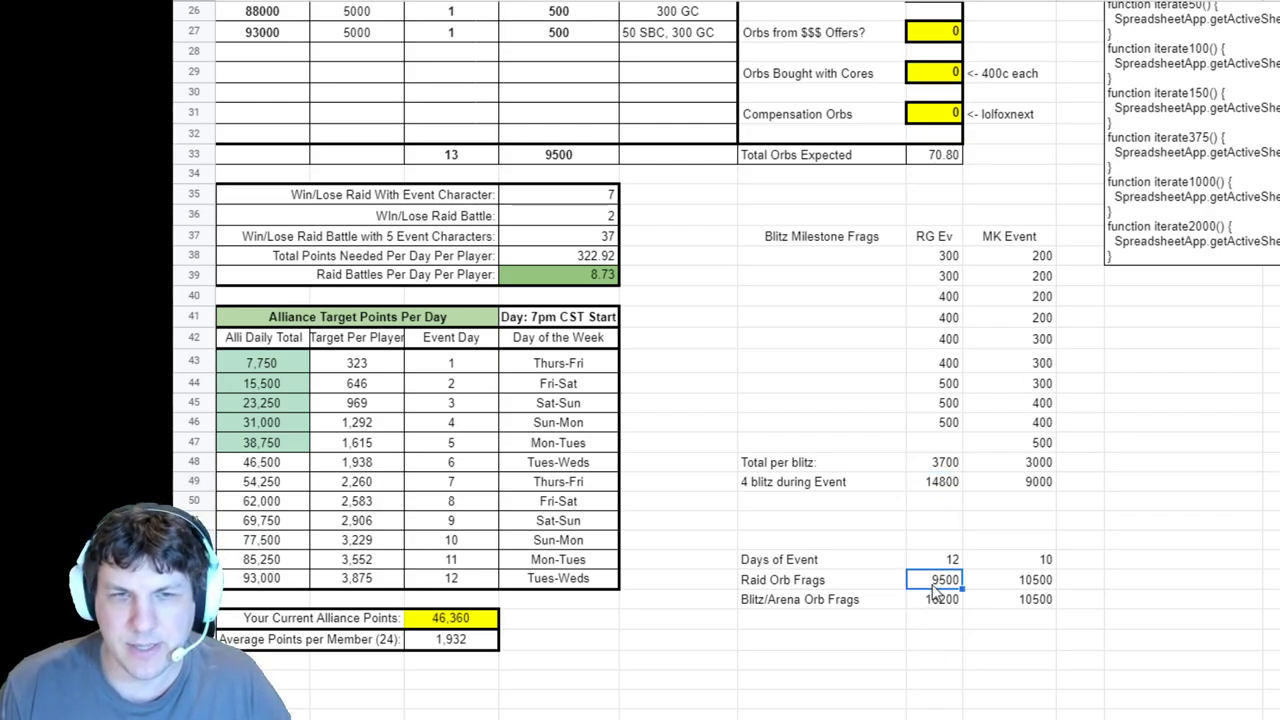
{"action": "left_click", "coordinate": [1040, 588]}
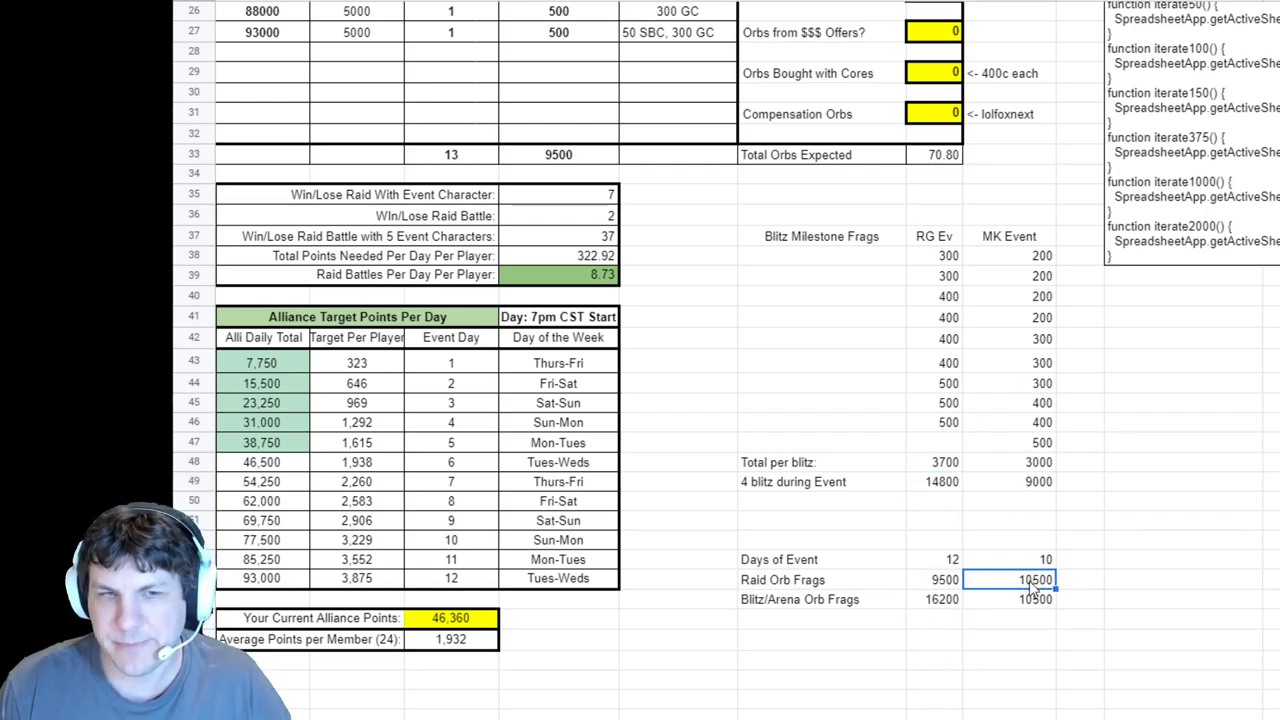
{"action": "left_click", "coordinate": [921, 585]}
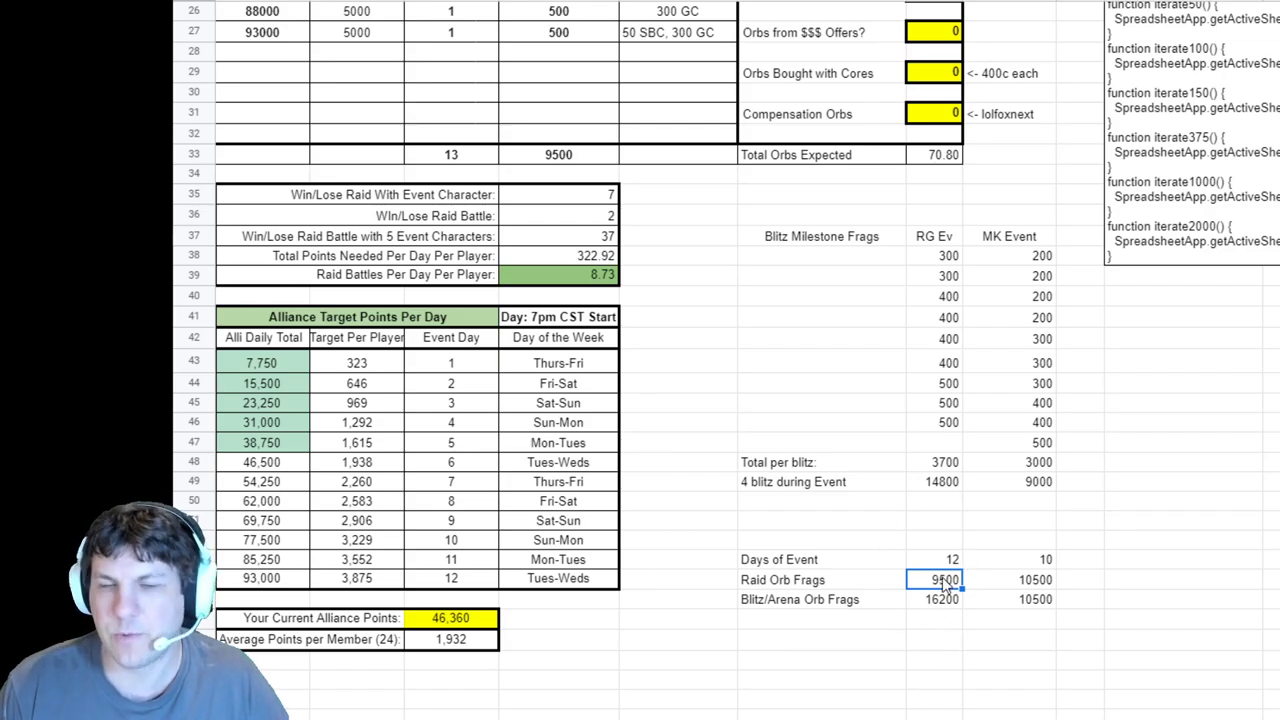
{"action": "left_click", "coordinate": [942, 603]}
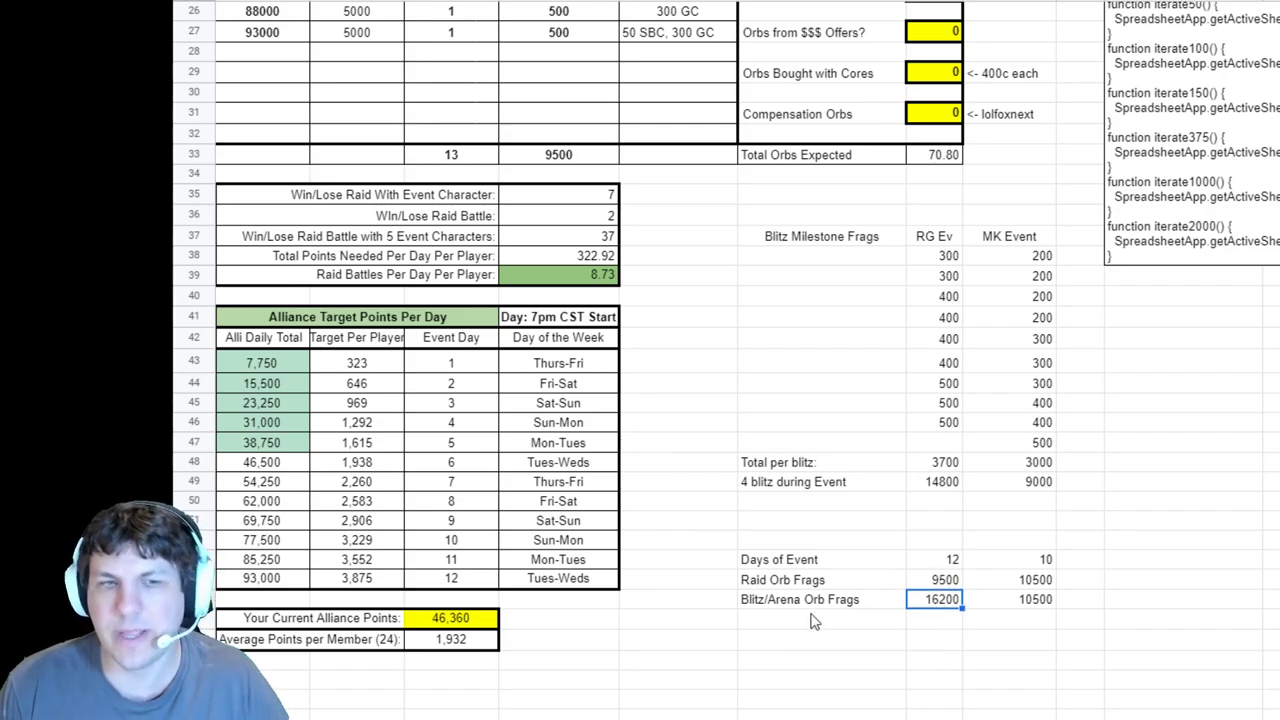
{"action": "left_click", "coordinate": [1035, 606]}
{"action": "left_click", "coordinate": [929, 606]}
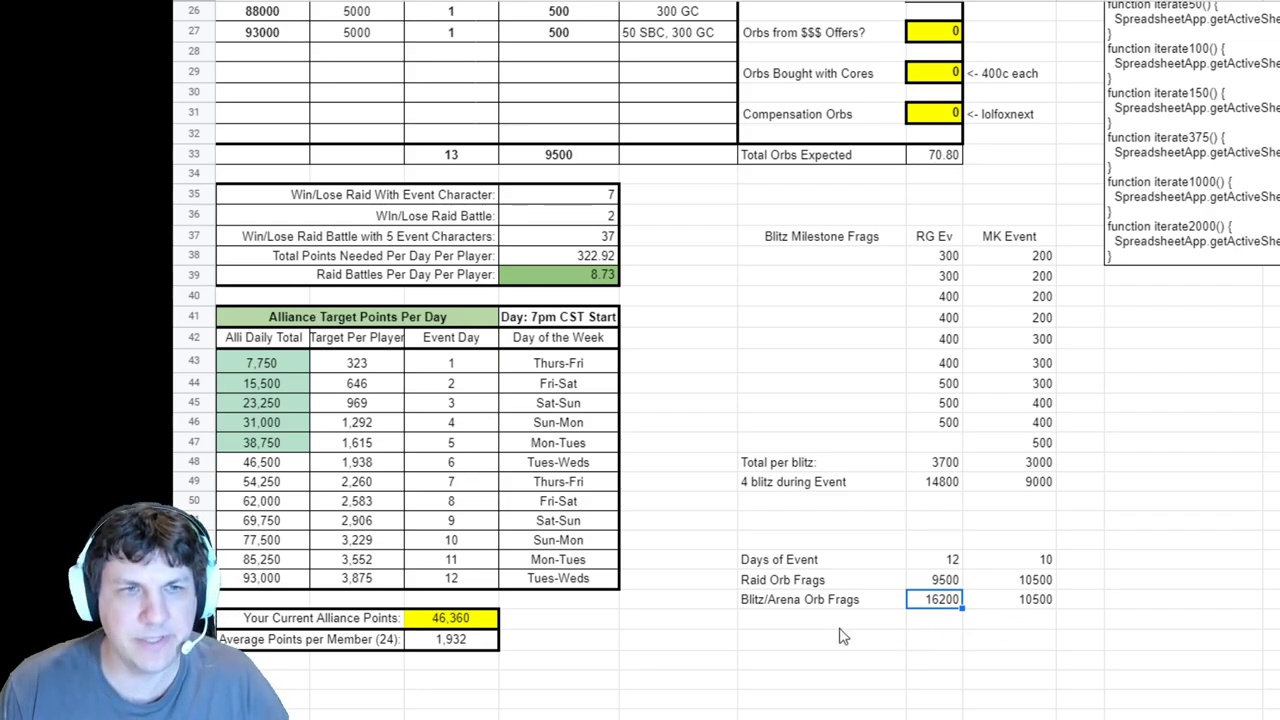
Return to the Midnight Madness sheet and scroll left to the New Moon milestone table.
{"action": "scroll", "coordinate": [855, 637], "scroll_direction": "up", "scroll_amount": 5}
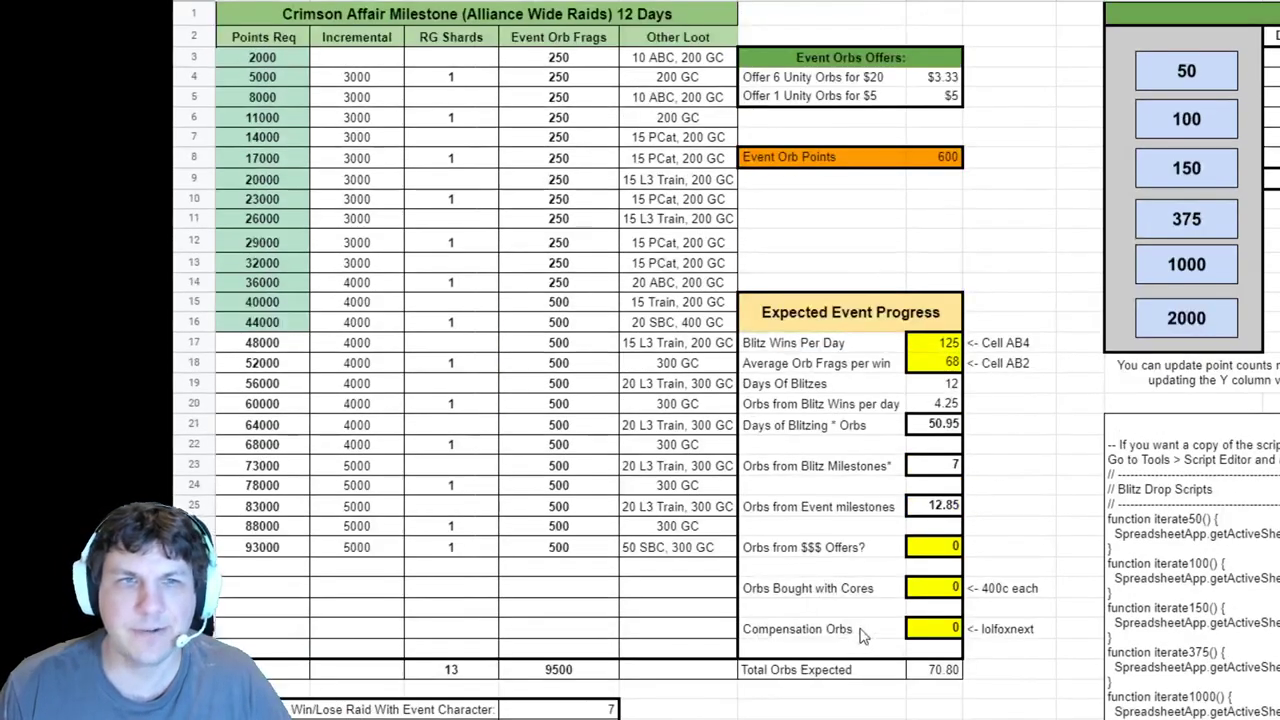
{"action": "key", "text": "ctrl+shift+Page_Down"}
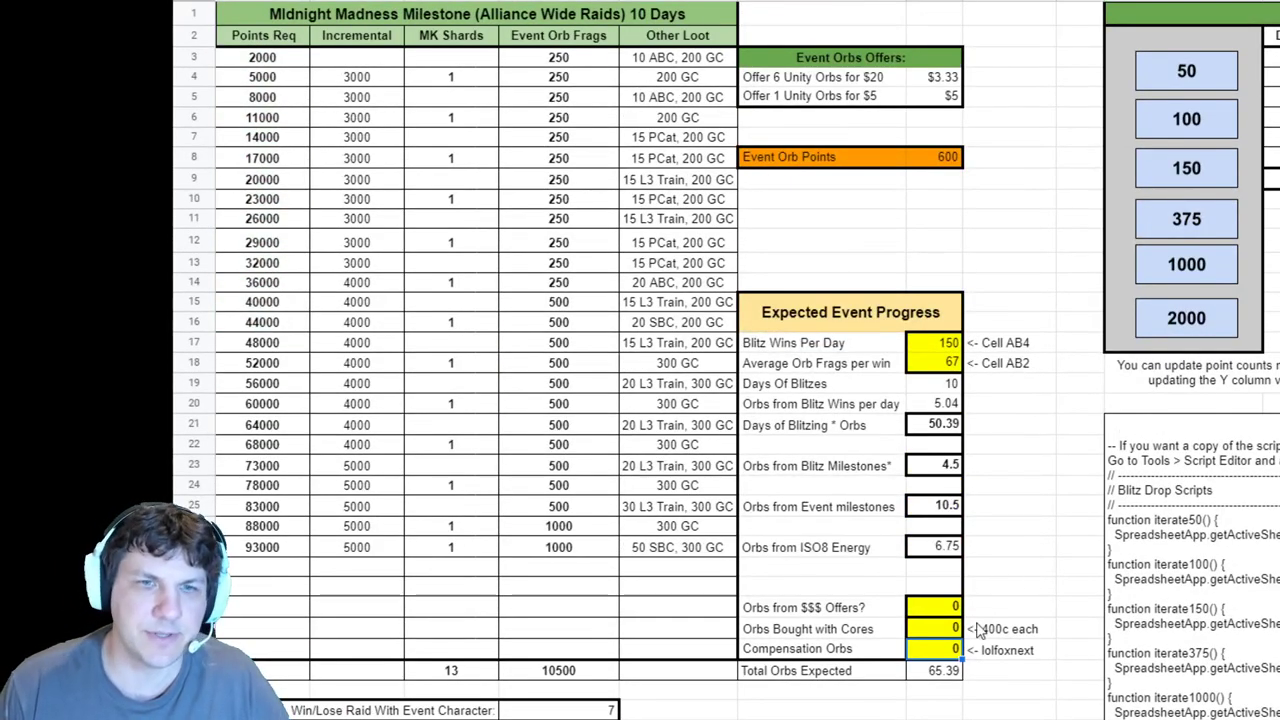
{"action": "scroll", "coordinate": [748, 360], "scroll_direction": "left", "scroll_amount": 10}
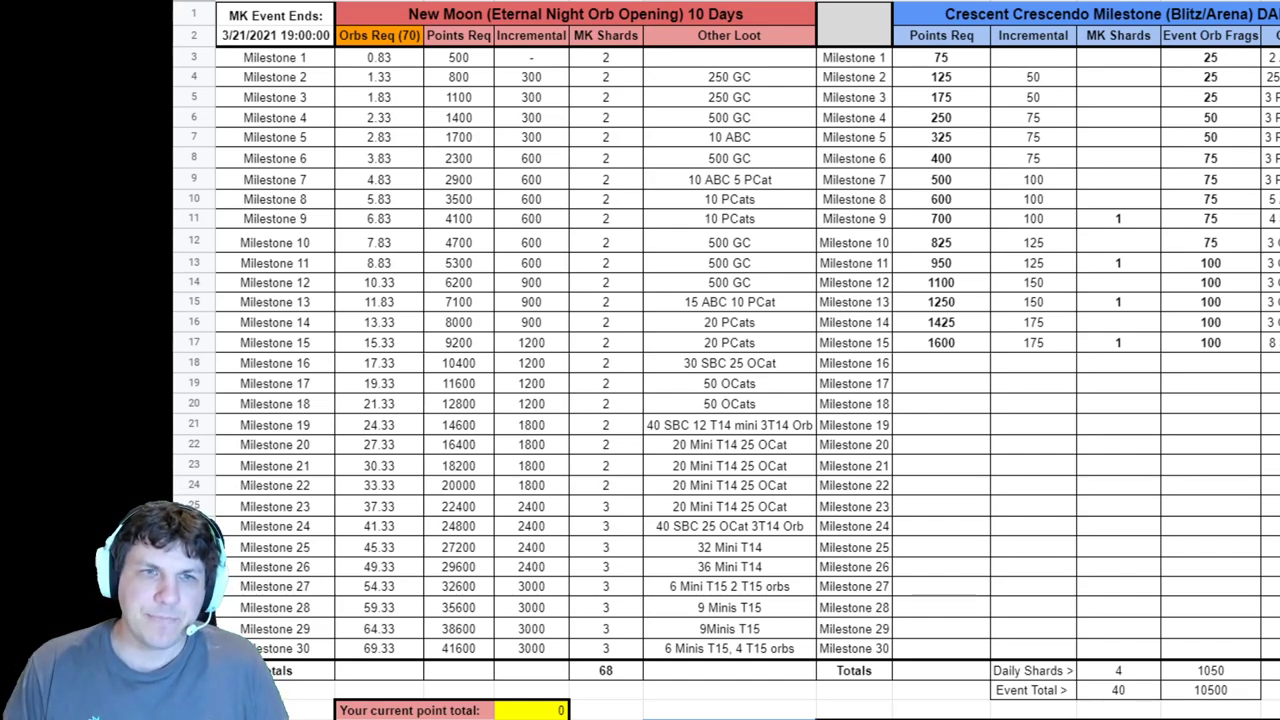
{"action": "scroll", "coordinate": [726, 360], "scroll_direction": "down", "scroll_amount": 5}
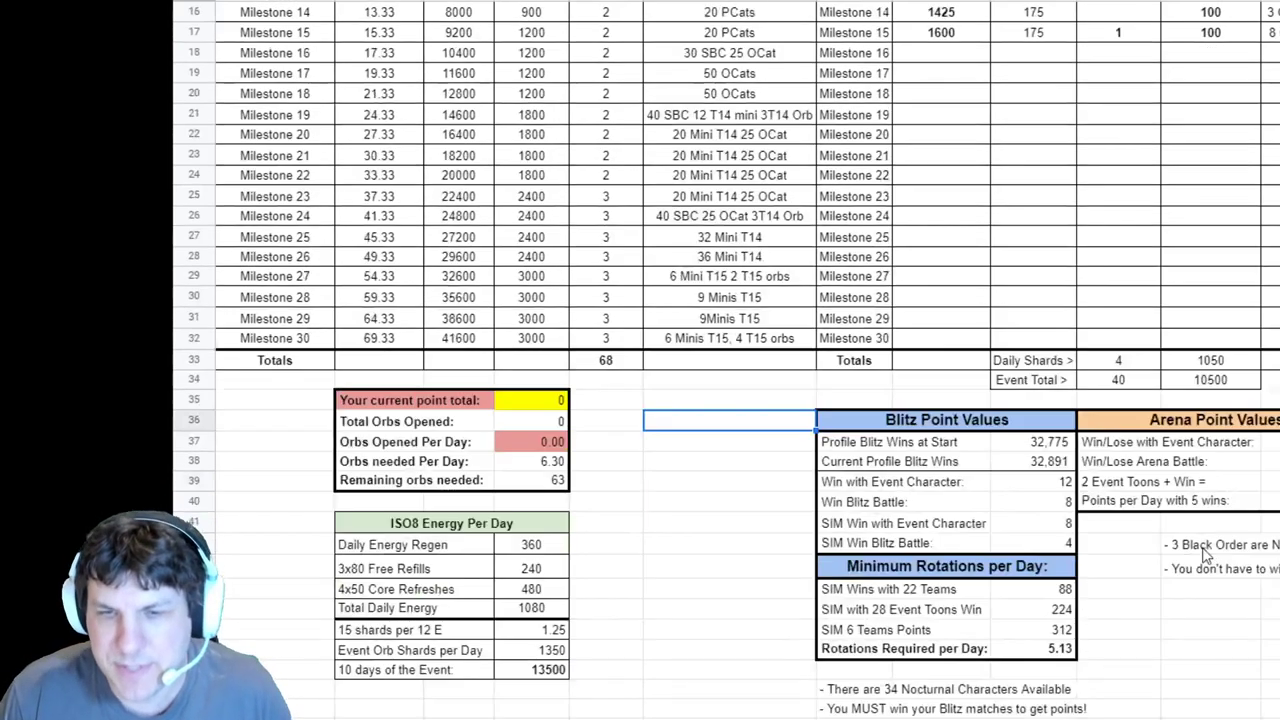
{"action": "scroll", "coordinate": [487, 572], "scroll_direction": "right", "scroll_amount": 10}
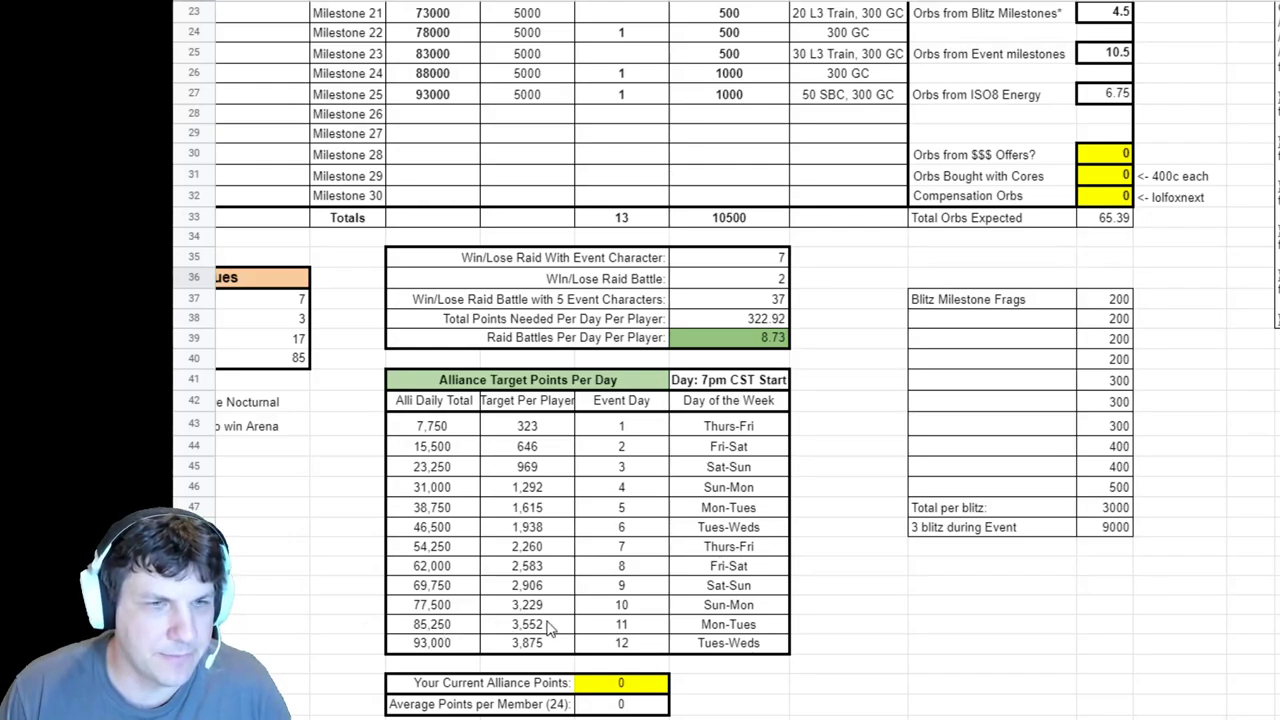
{"action": "left_click", "coordinate": [466, 430]}
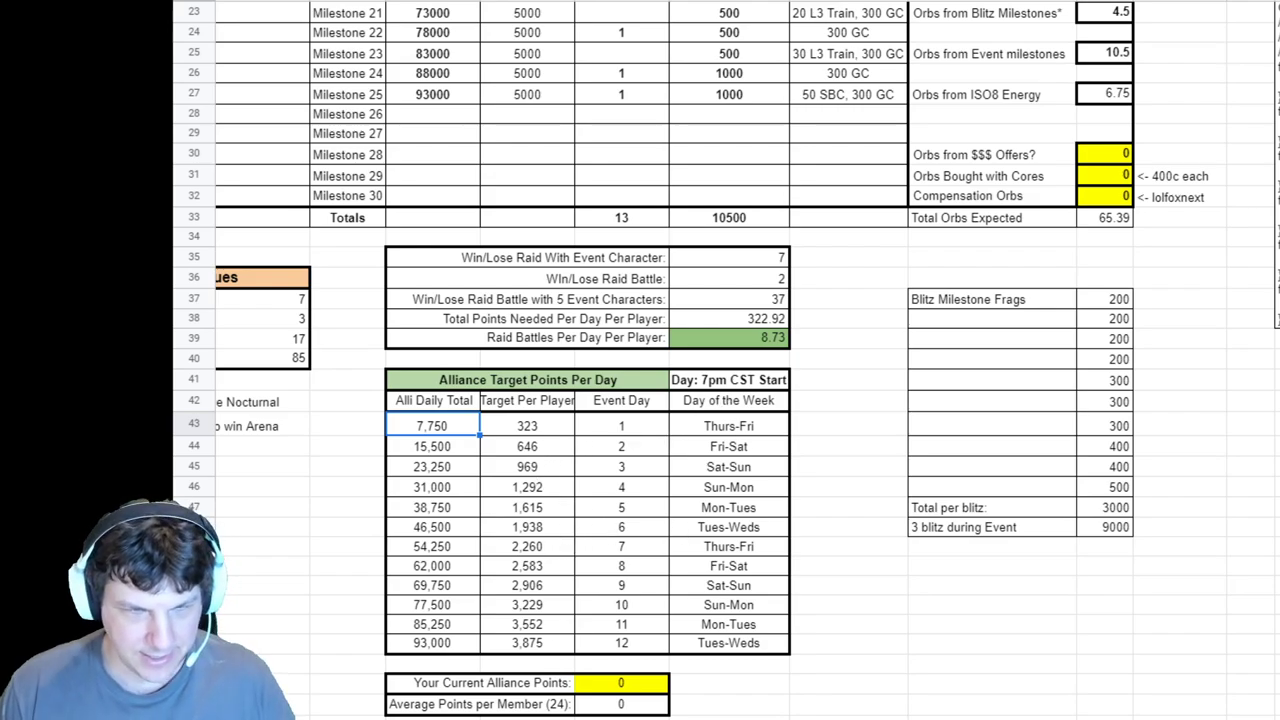
{"action": "left_click", "coordinate": [630, 685]}
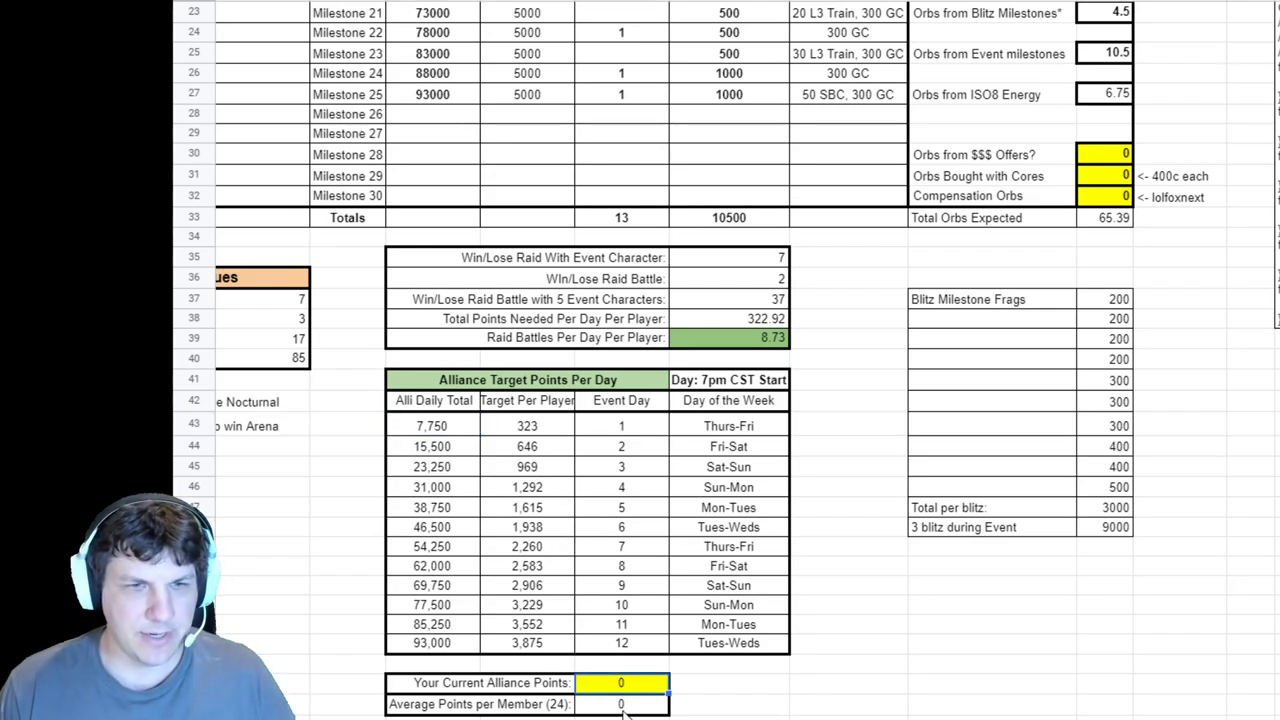
{"action": "key", "text": "Delete"}
{"action": "left_click", "coordinate": [621, 705]}
{"action": "left_click", "coordinate": [833, 668]}
{"action": "key", "text": "Down"}
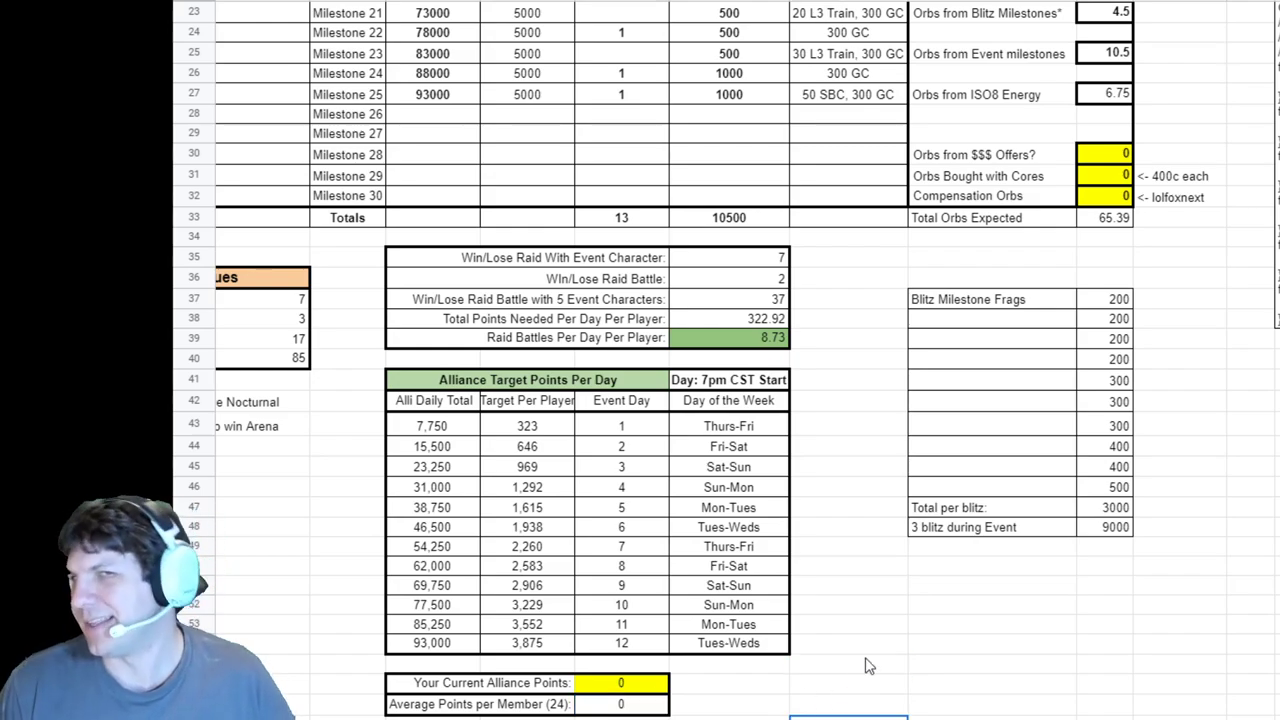
{"action": "scroll", "coordinate": [868, 666], "scroll_direction": "up", "scroll_amount": 8}
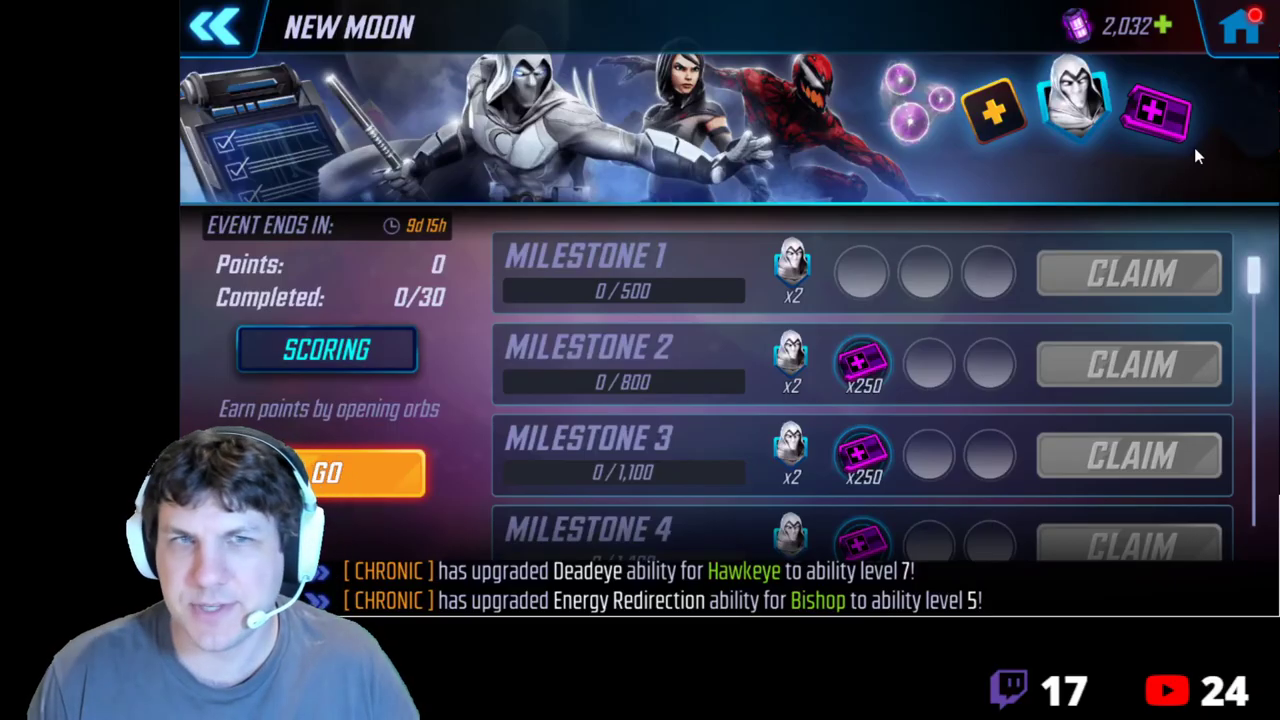
Go back to the main hub, dismiss the offer popup, and scroll the store's Orbs list to Eternal Night Orb.
{"action": "left_click", "coordinate": [224, 32]}
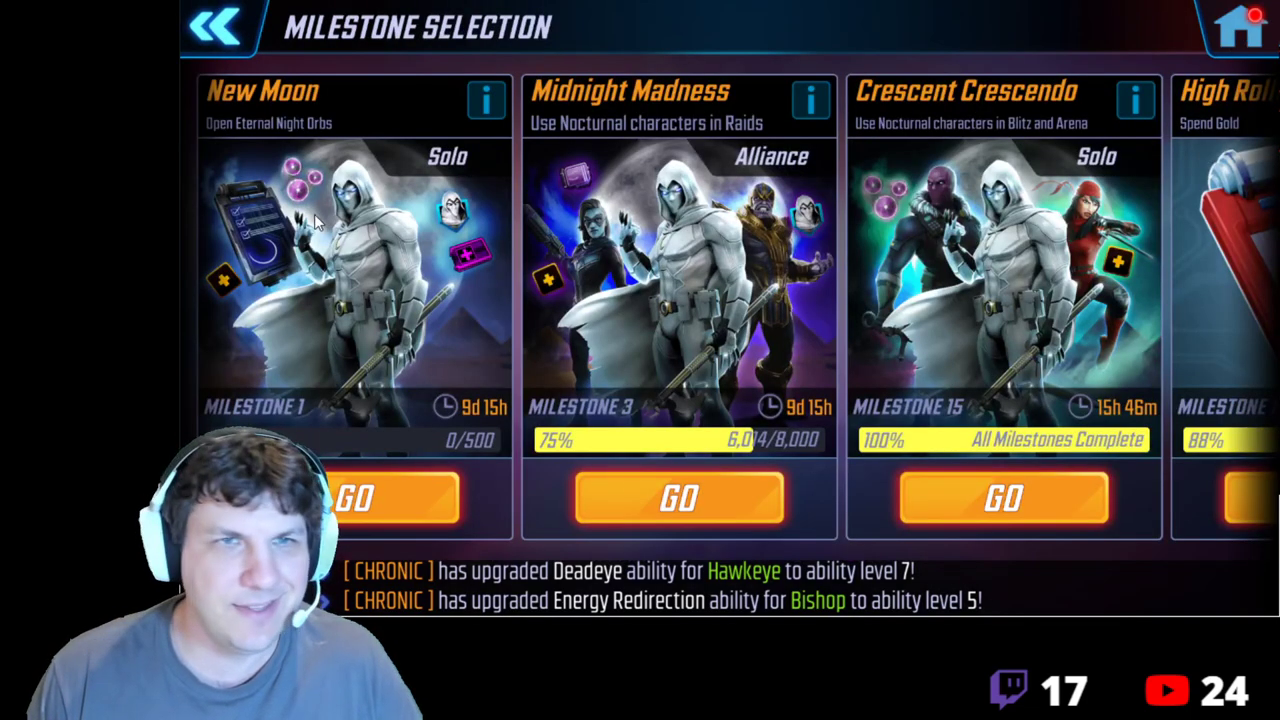
{"action": "left_click", "coordinate": [1238, 30]}
{"action": "left_click", "coordinate": [714, 23]}
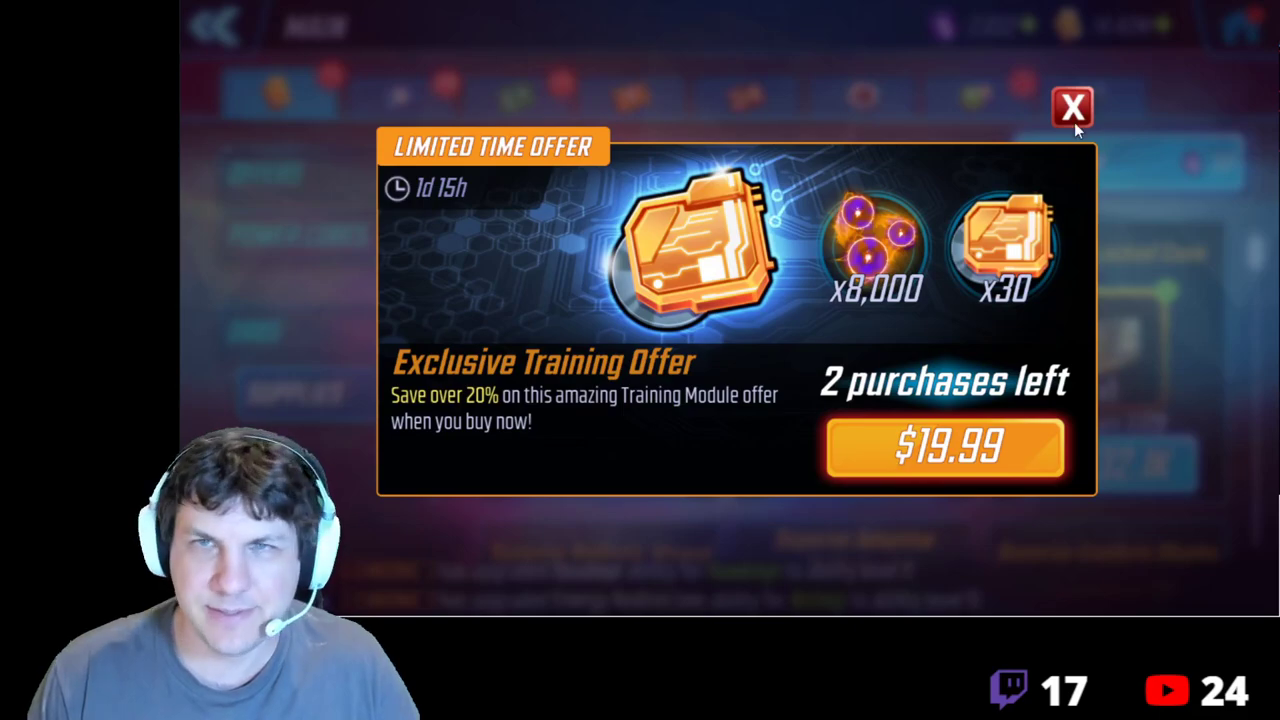
{"action": "left_click", "coordinate": [1072, 108]}
{"action": "left_click", "coordinate": [330, 330]}
{"action": "scroll", "coordinate": [837, 388], "scroll_direction": "down", "scroll_amount": 5}
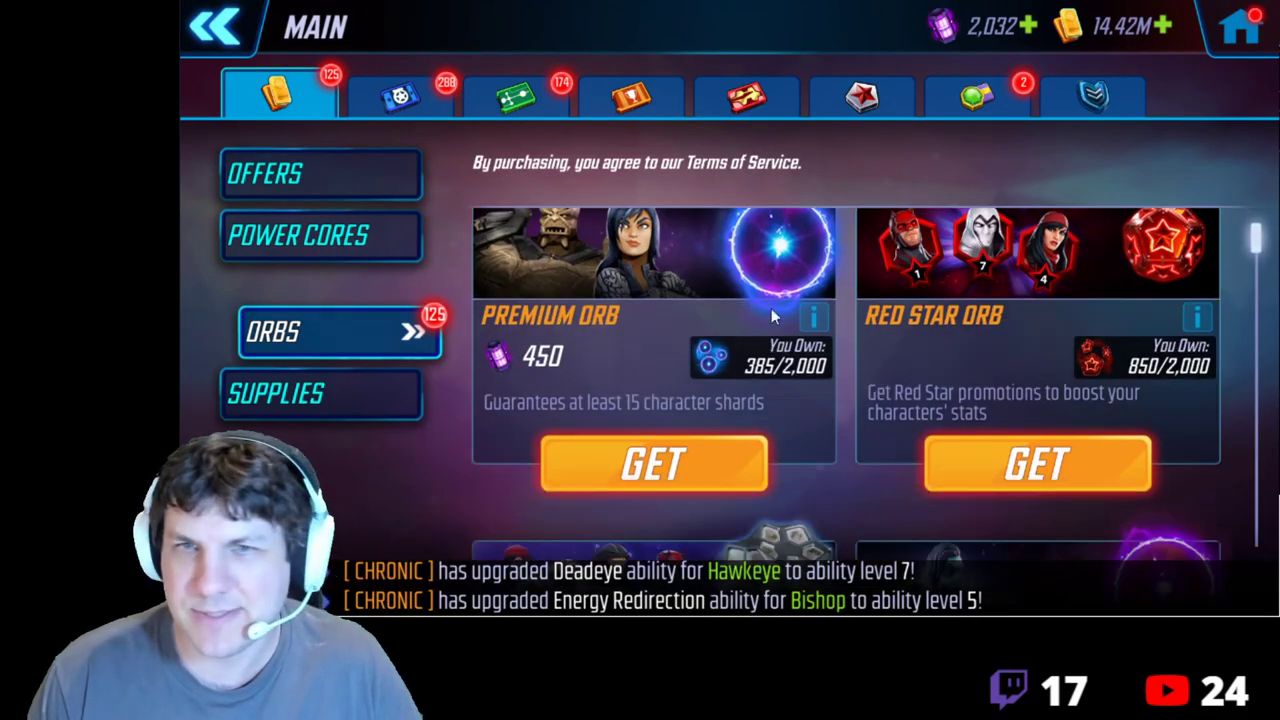
{"action": "scroll", "coordinate": [837, 388], "scroll_direction": "down", "scroll_amount": 8}
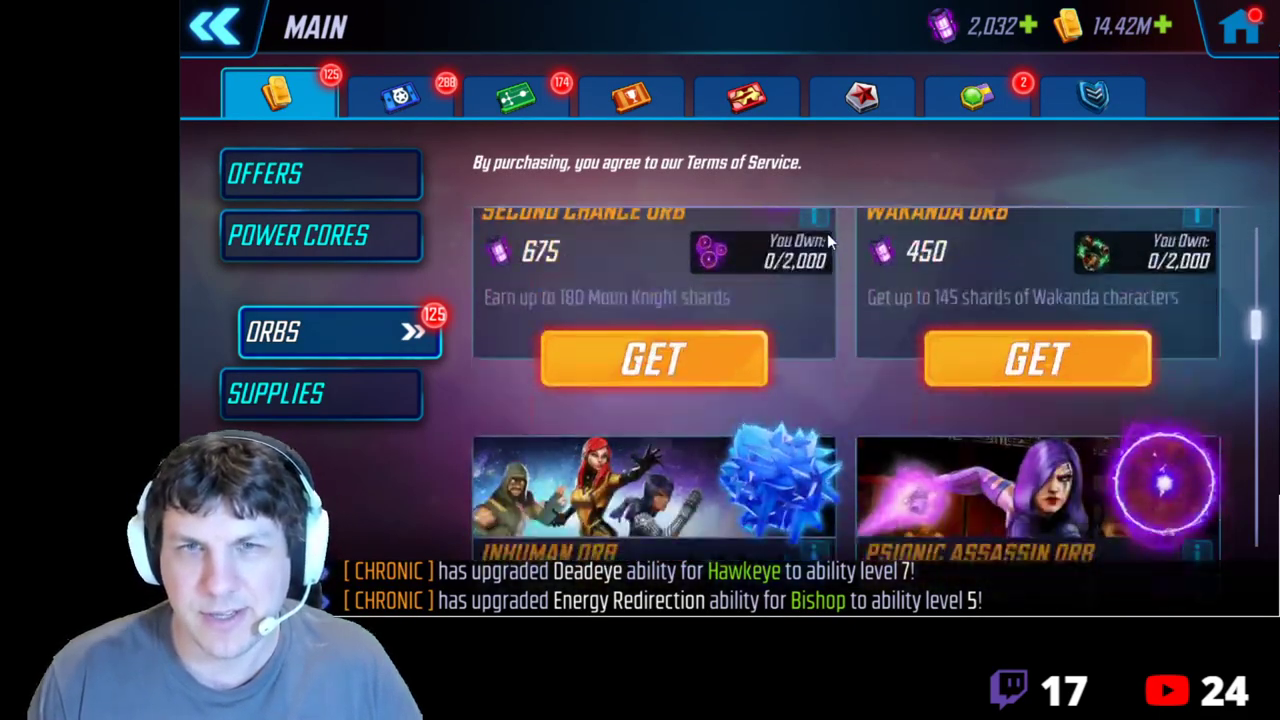
{"action": "scroll", "coordinate": [840, 300], "scroll_direction": "down", "scroll_amount": 3}
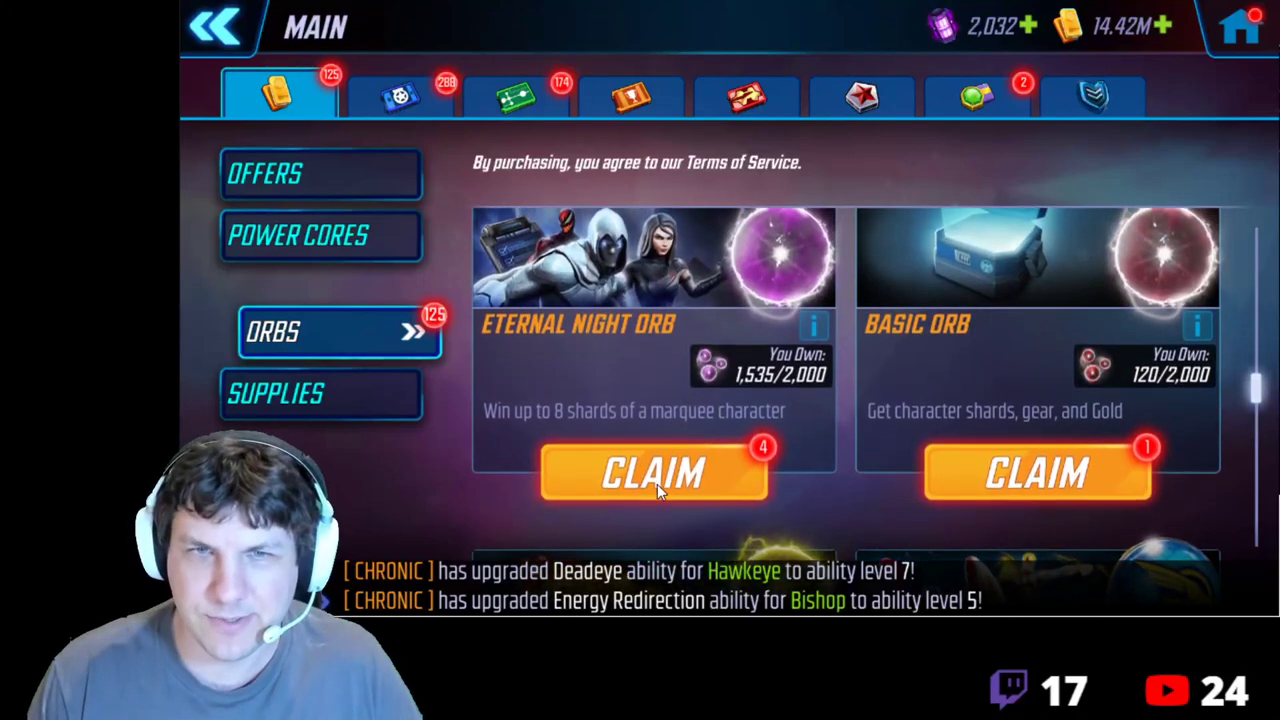
Claim the Eternal Night Orbs, open the first, and review its guaranteed rewards and character shard odds.
{"action": "left_click", "coordinate": [656, 482]}
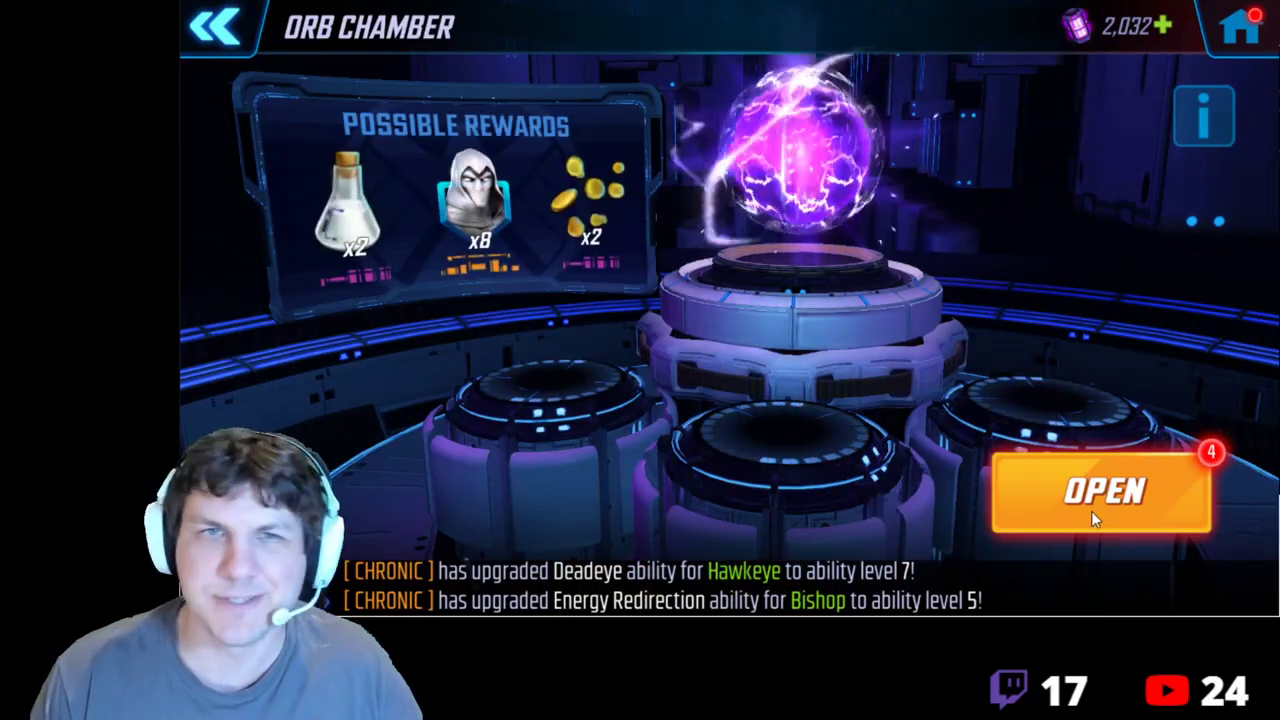
{"action": "left_click", "coordinate": [1100, 512]}
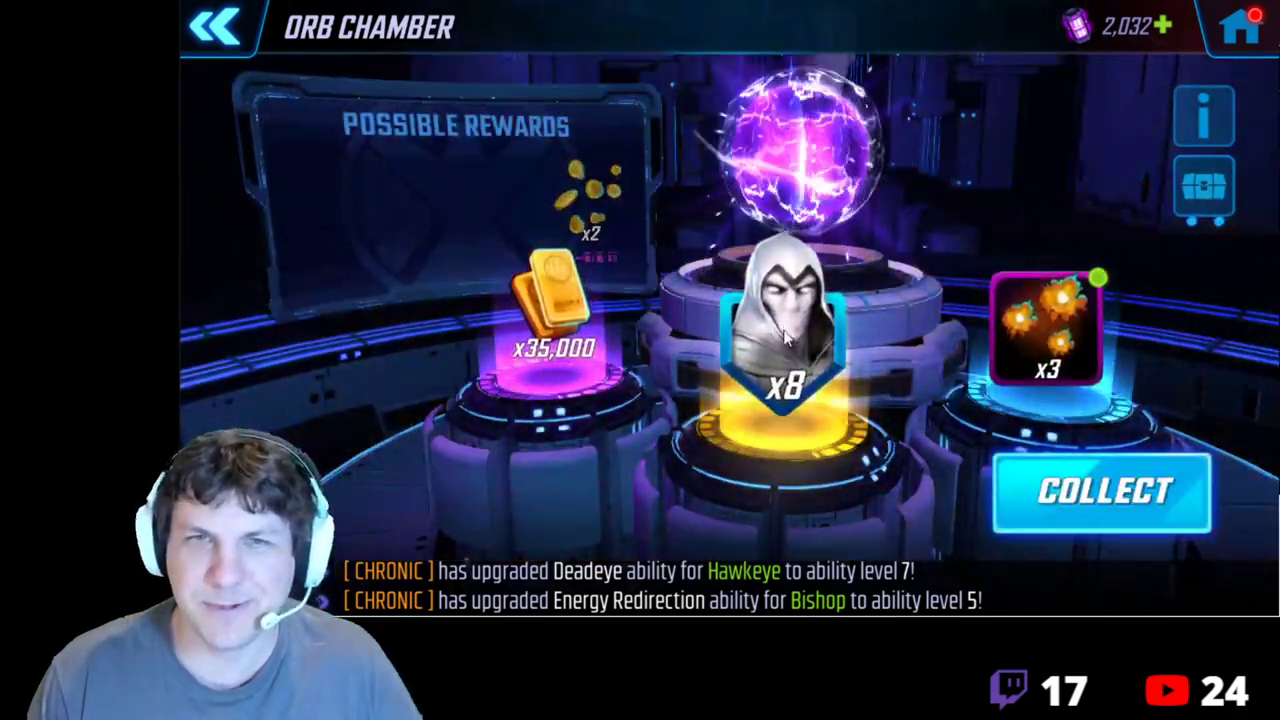
{"action": "left_click", "coordinate": [1205, 112]}
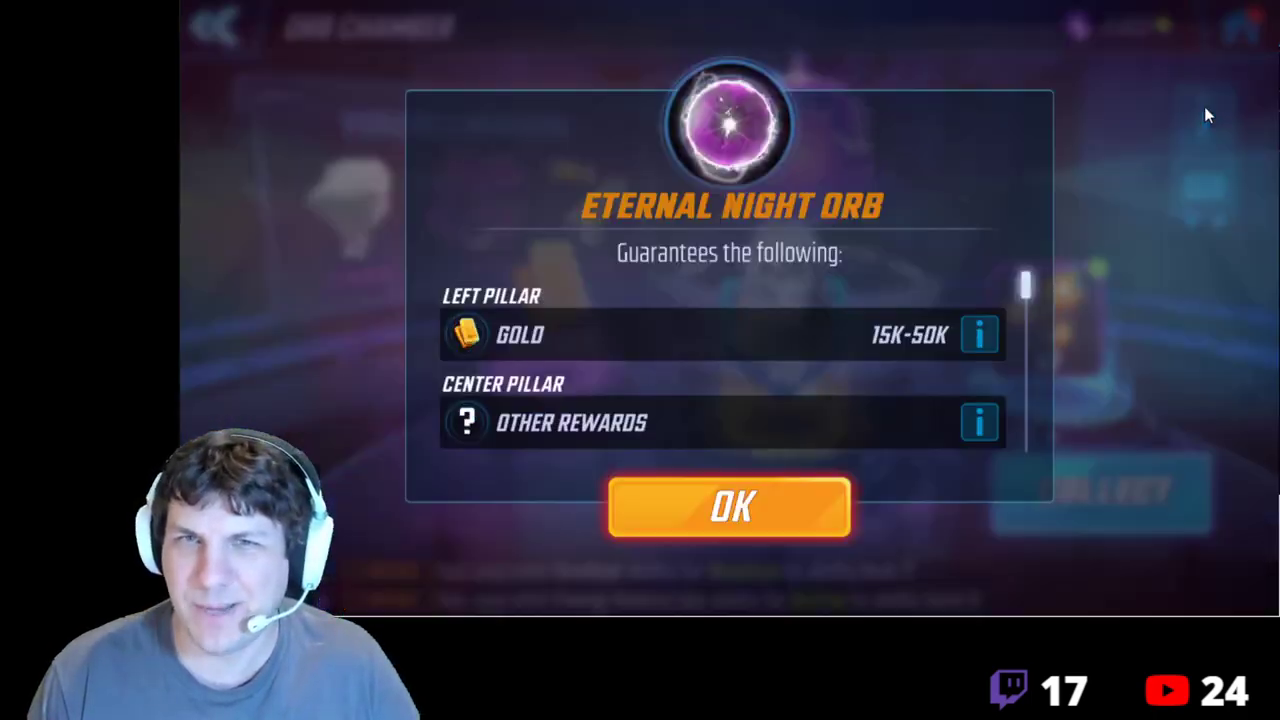
{"action": "left_click", "coordinate": [965, 425]}
{"action": "left_click", "coordinate": [966, 358]}
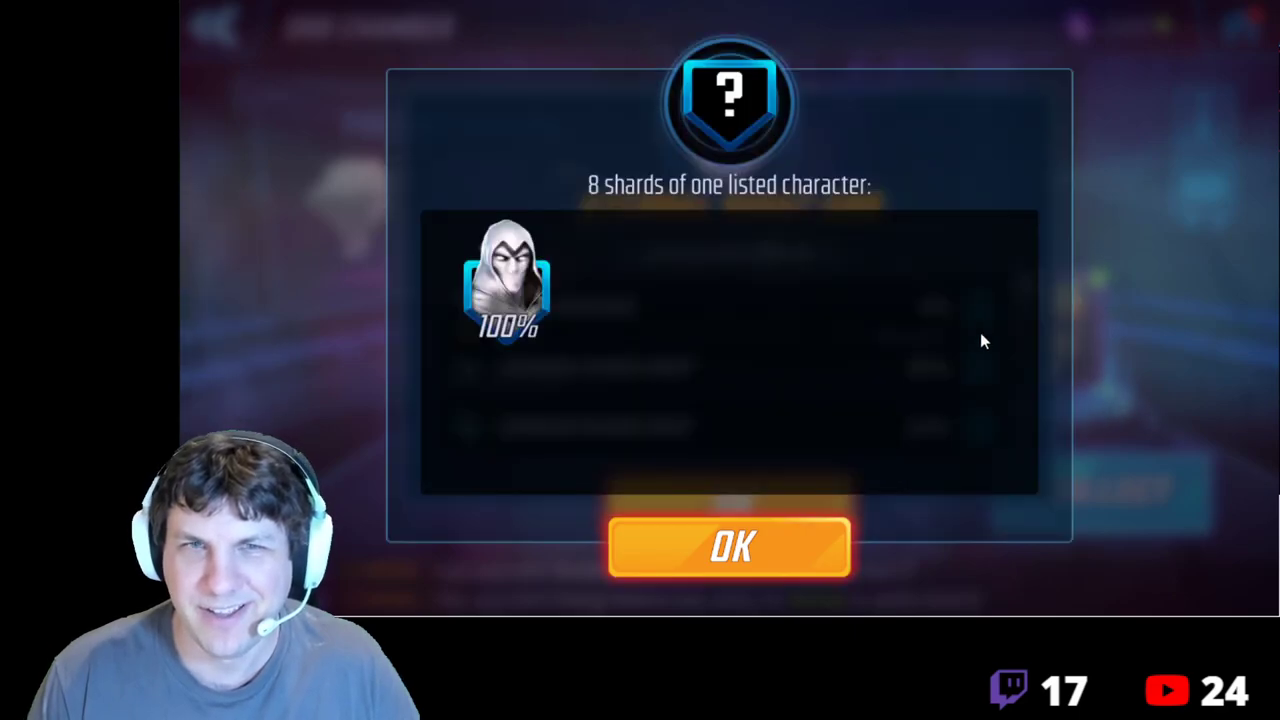
{"action": "left_click", "coordinate": [790, 535]}
{"action": "left_click", "coordinate": [794, 524]}
{"action": "left_click", "coordinate": [765, 504]}
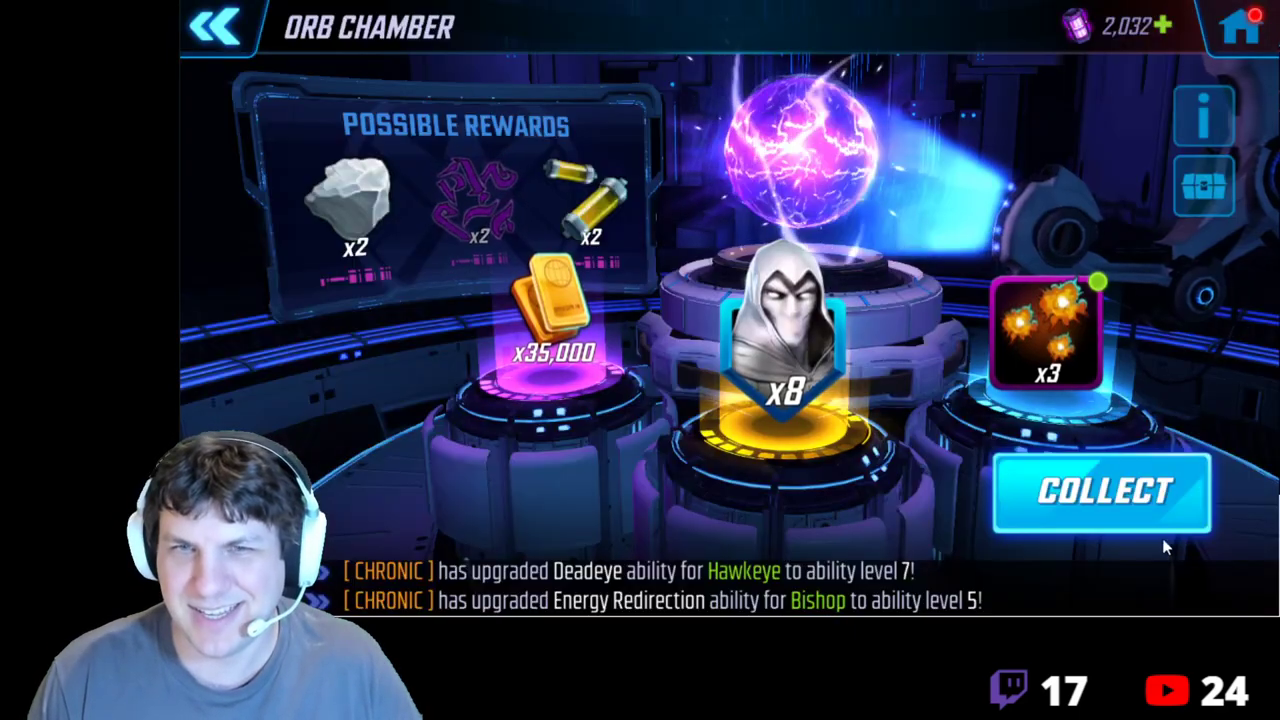
Collect rewards from all four Eternal Night Orbs, then return to the store's Orbs list.
{"action": "left_click", "coordinate": [1094, 496]}
{"action": "left_click", "coordinate": [1080, 516]}
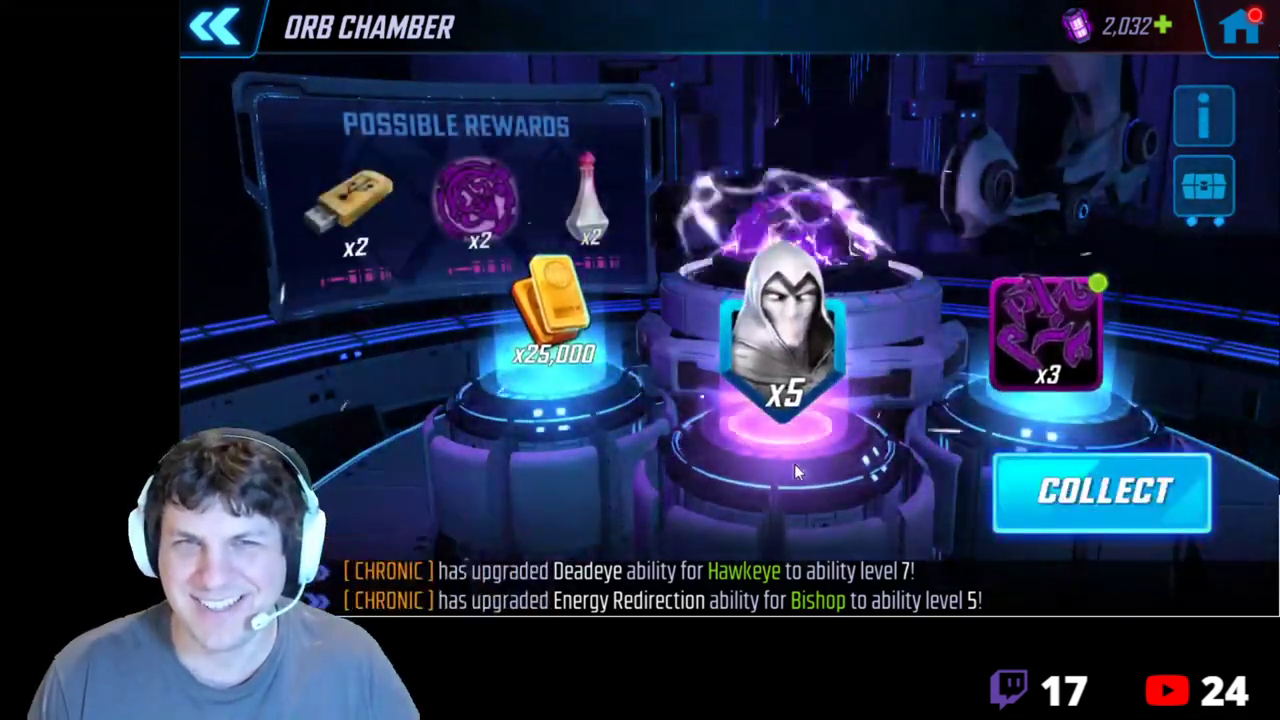
{"action": "left_click", "coordinate": [1087, 504]}
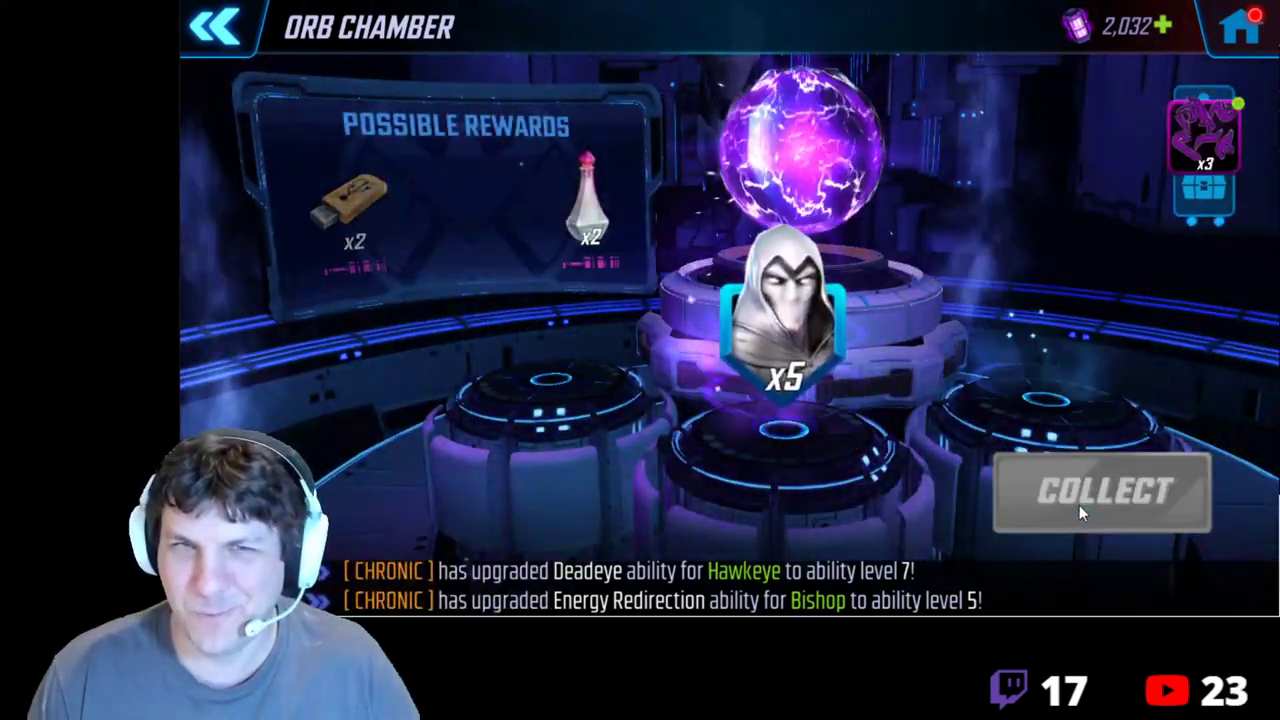
{"action": "left_click", "coordinate": [1107, 493]}
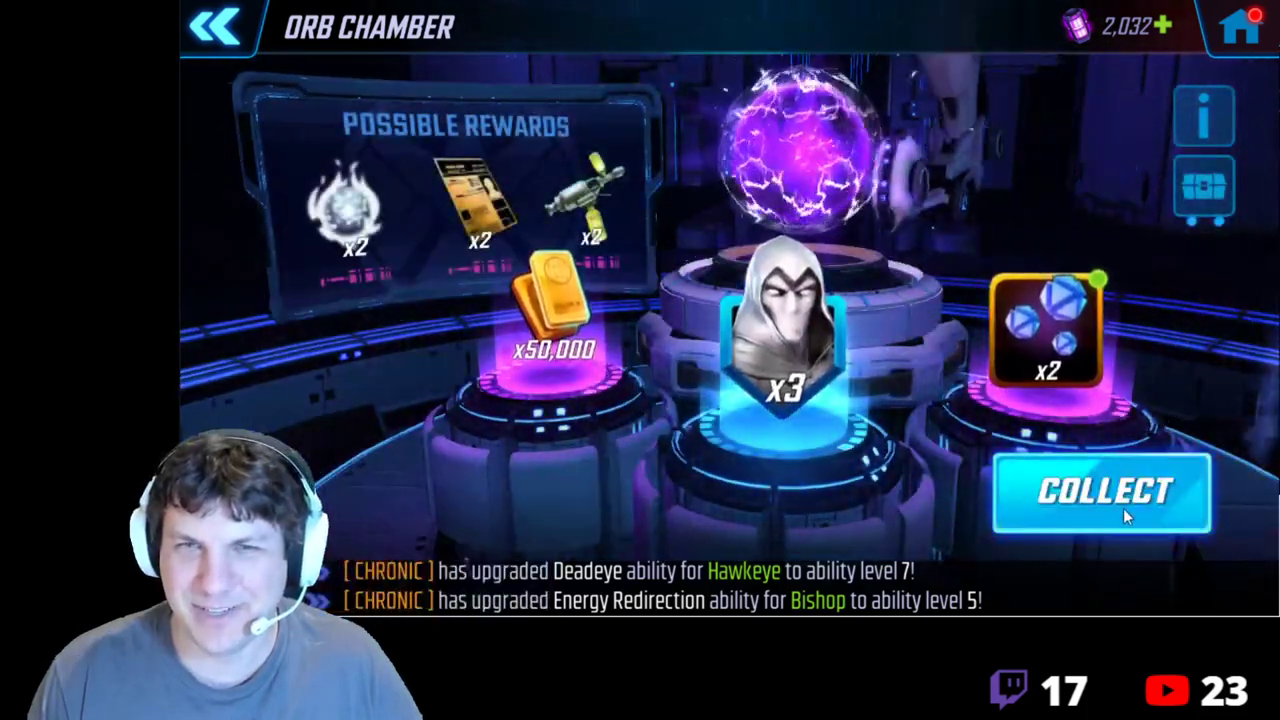
{"action": "left_click", "coordinate": [1106, 506]}
{"action": "left_click", "coordinate": [1122, 500]}
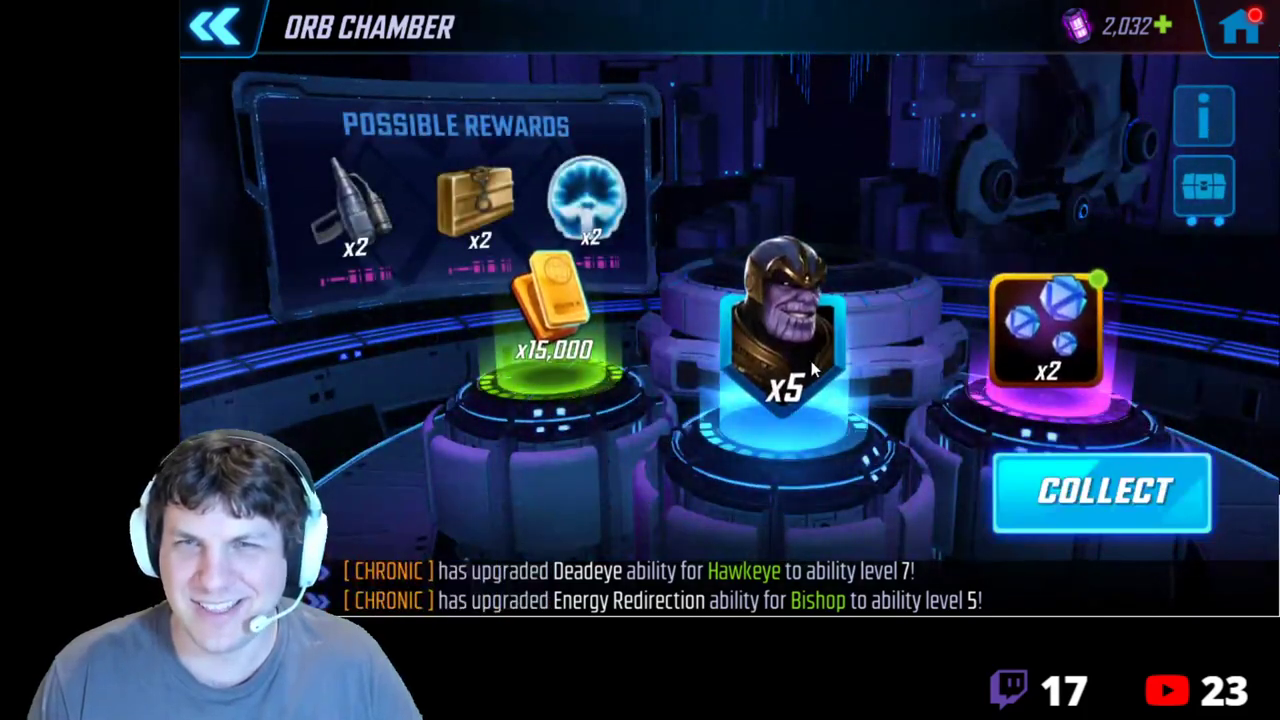
{"action": "left_click", "coordinate": [1080, 509]}
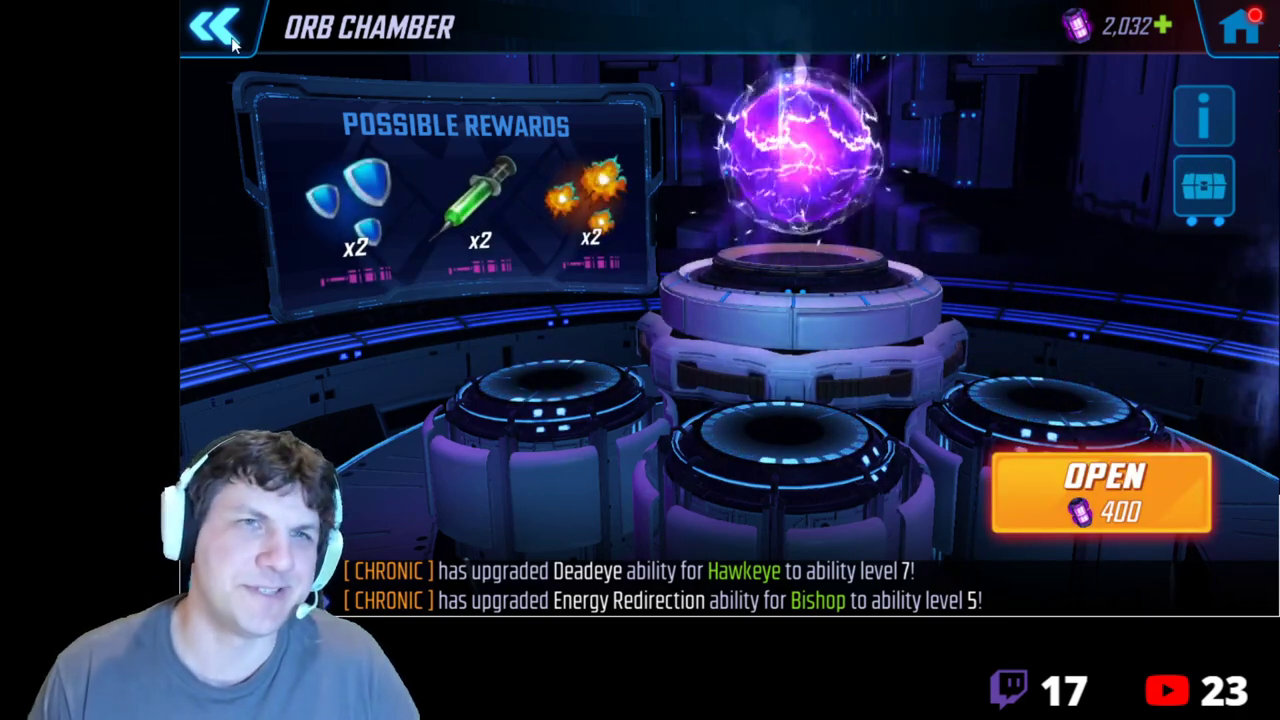
{"action": "left_click", "coordinate": [218, 31]}
{"action": "scroll", "coordinate": [831, 318], "scroll_direction": "up", "scroll_amount": 10}
{"action": "scroll", "coordinate": [838, 400], "scroll_direction": "up", "scroll_amount": 2}
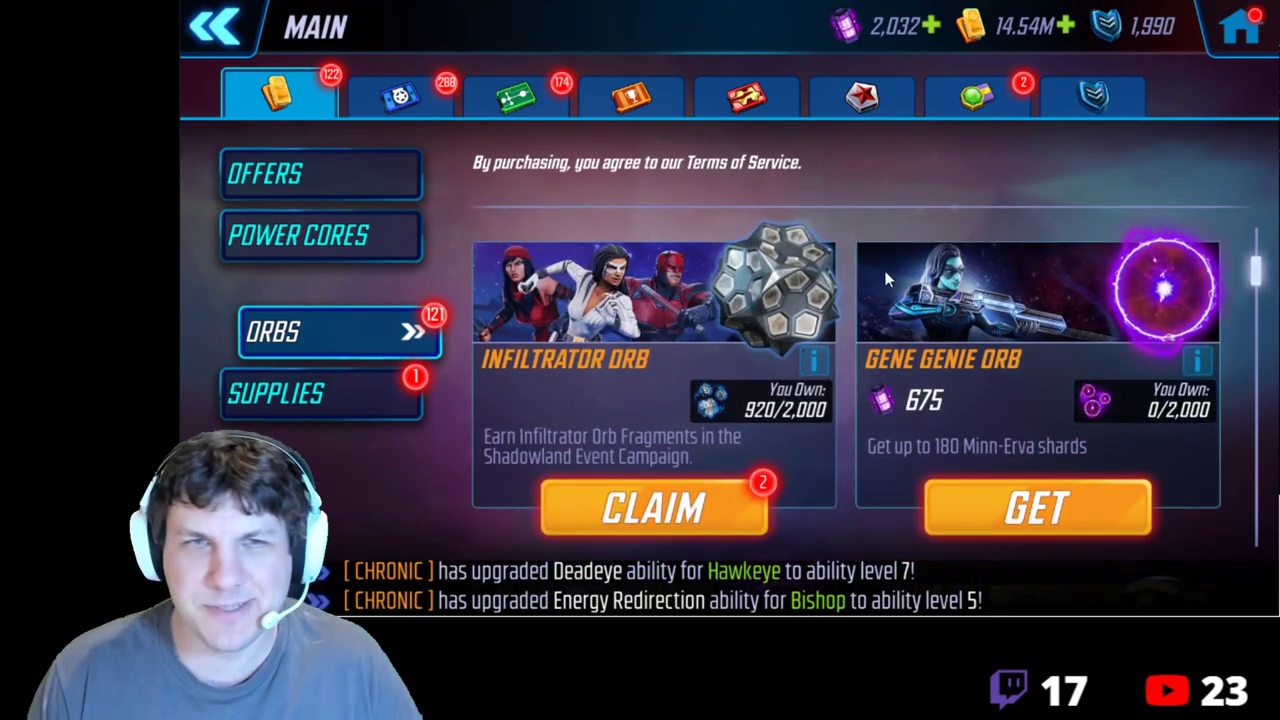
Check Moon Knight's character details in the roster, then return to the home screen.
{"action": "left_click", "coordinate": [1252, 30]}
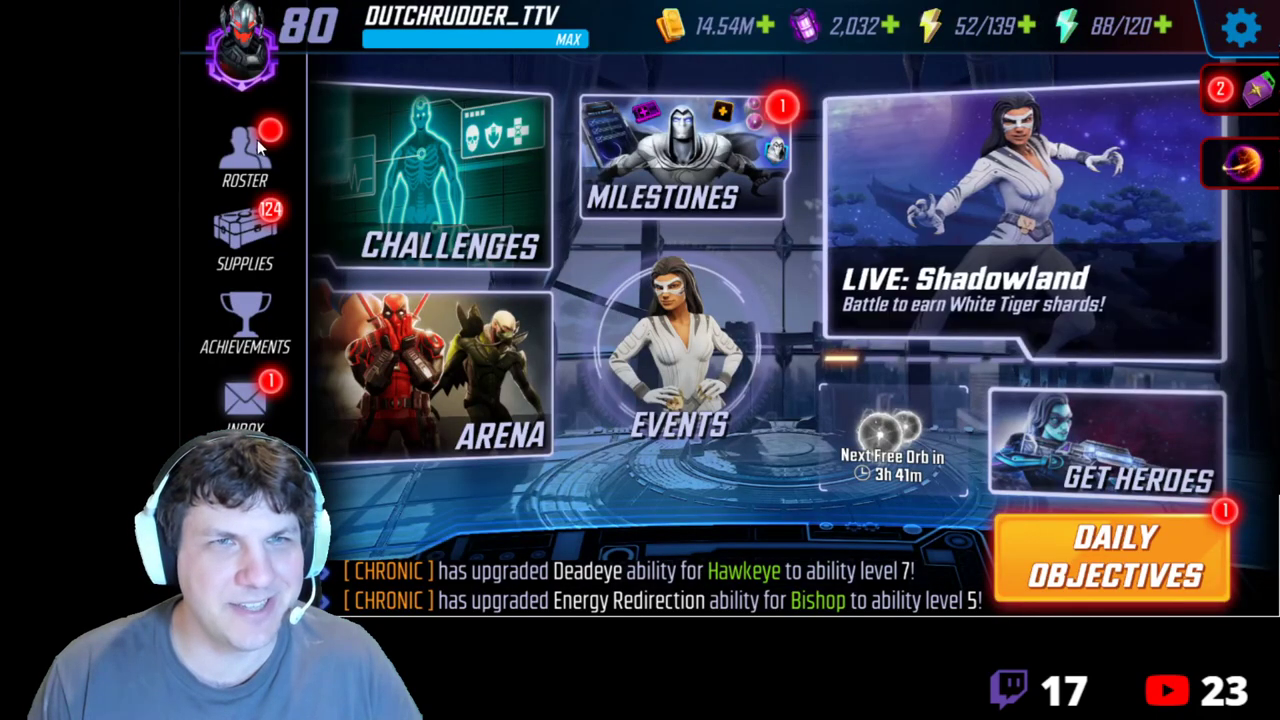
{"action": "left_click", "coordinate": [255, 138]}
{"action": "left_click_drag", "start_coordinate": [682, 422], "coordinate": [679, 175]}
{"action": "left_click", "coordinate": [893, 205]}
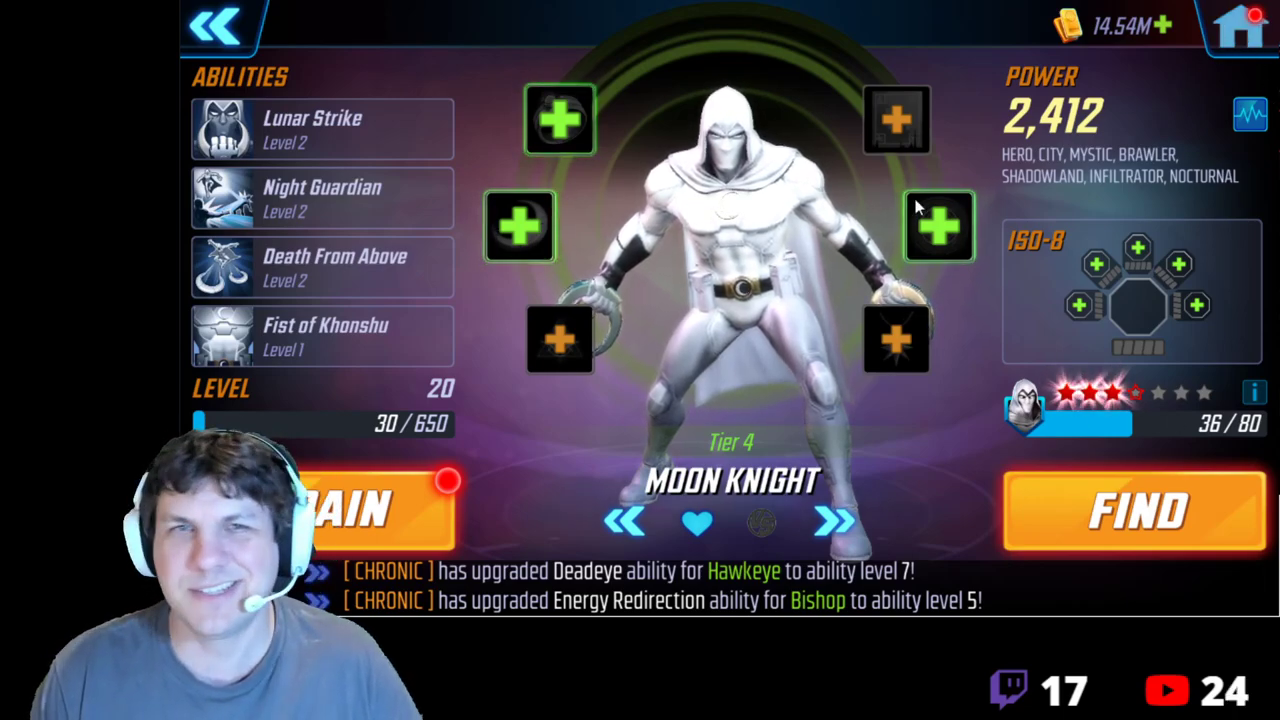
{"action": "key", "text": "Escape"}
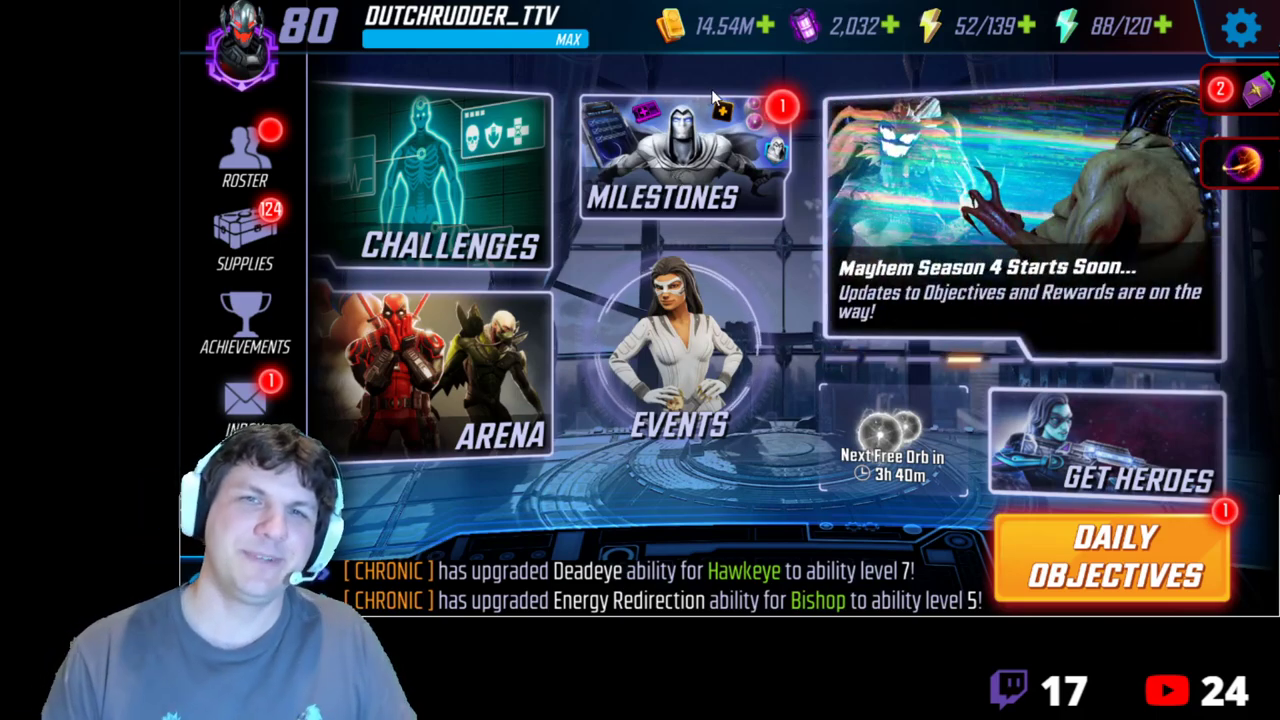
Claim the New Moon rewards for milestones 1 through 6.
{"action": "left_click", "coordinate": [716, 125]}
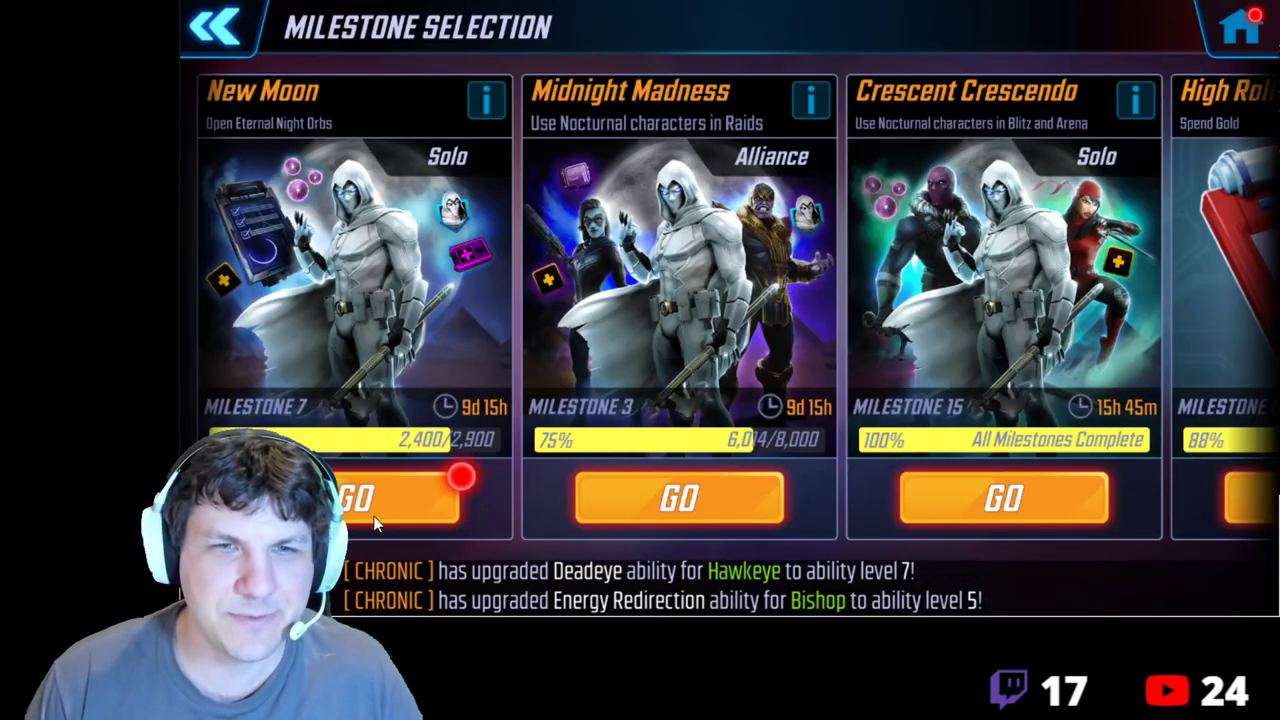
{"action": "left_click", "coordinate": [376, 500]}
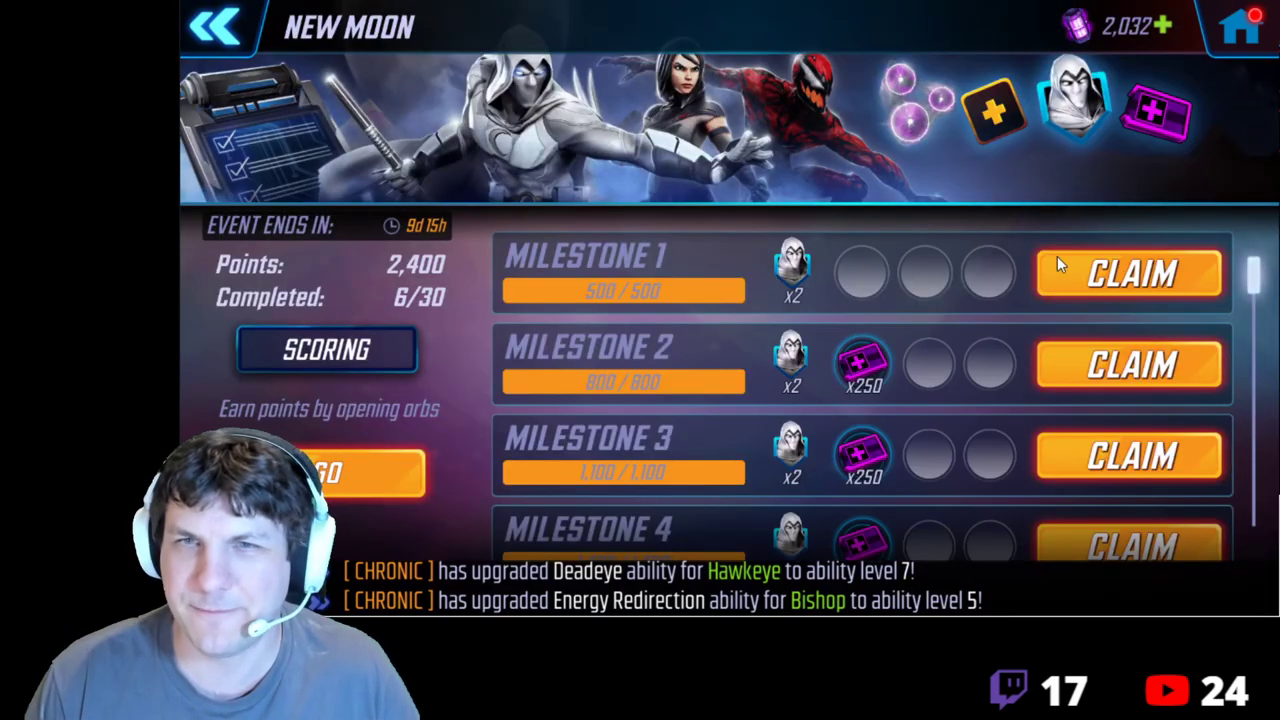
{"action": "left_click", "coordinate": [1095, 278]}
{"action": "left_click", "coordinate": [1145, 283]}
{"action": "left_click", "coordinate": [1145, 283]}
{"action": "left_click", "coordinate": [1145, 283]}
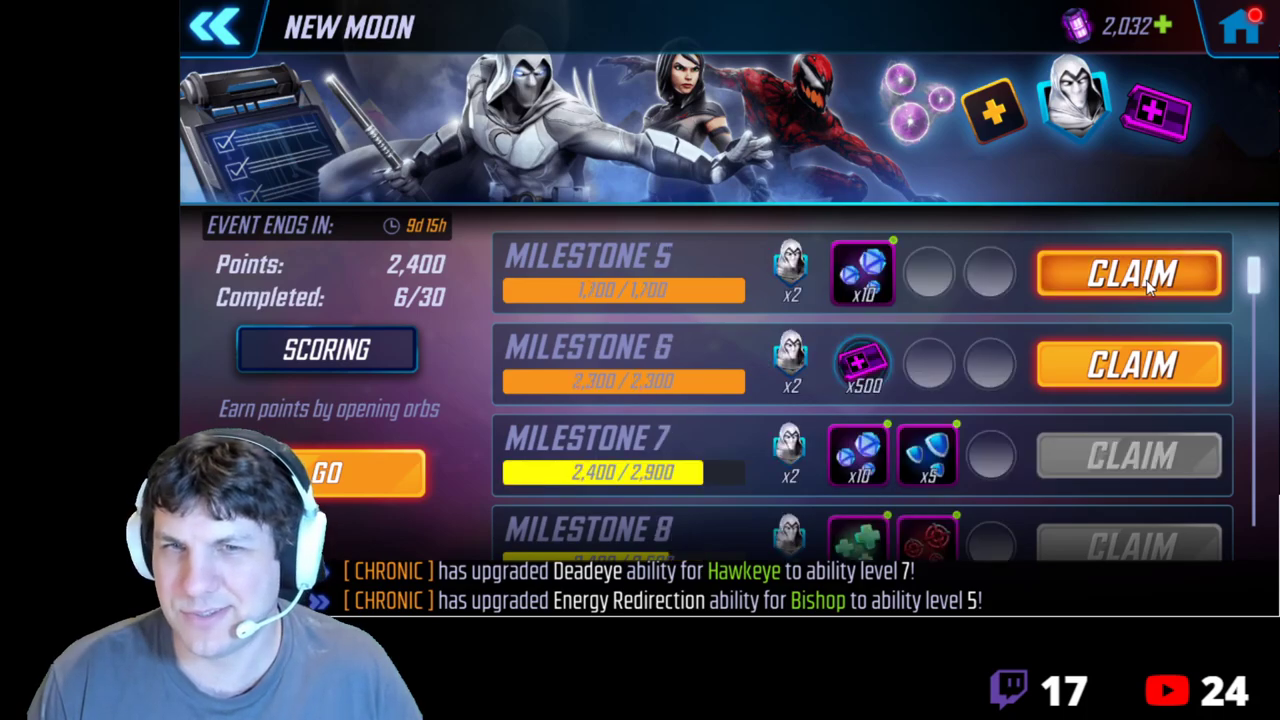
{"action": "left_click", "coordinate": [1146, 283]}
{"action": "left_click", "coordinate": [1146, 283]}
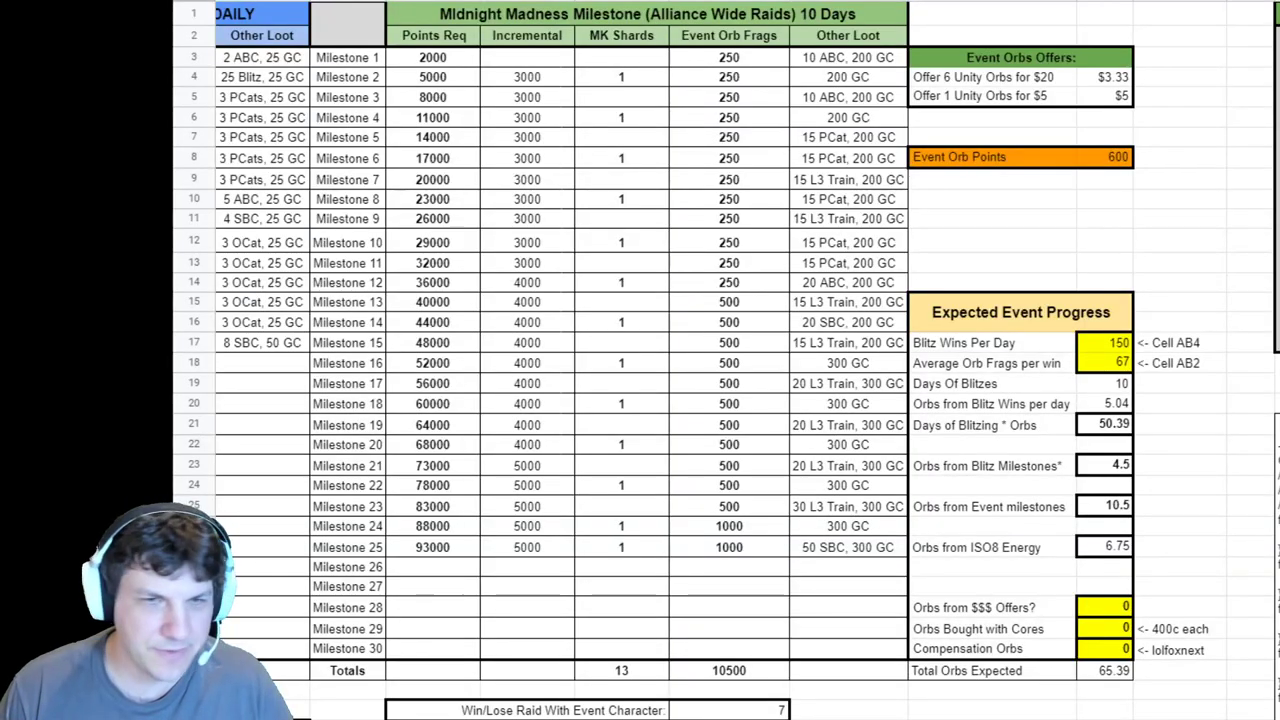
Enter 2400 as the current point total and 4 as Total Orbs Opened.
{"action": "scroll", "coordinate": [518, 586], "scroll_direction": "left", "scroll_amount": 10}
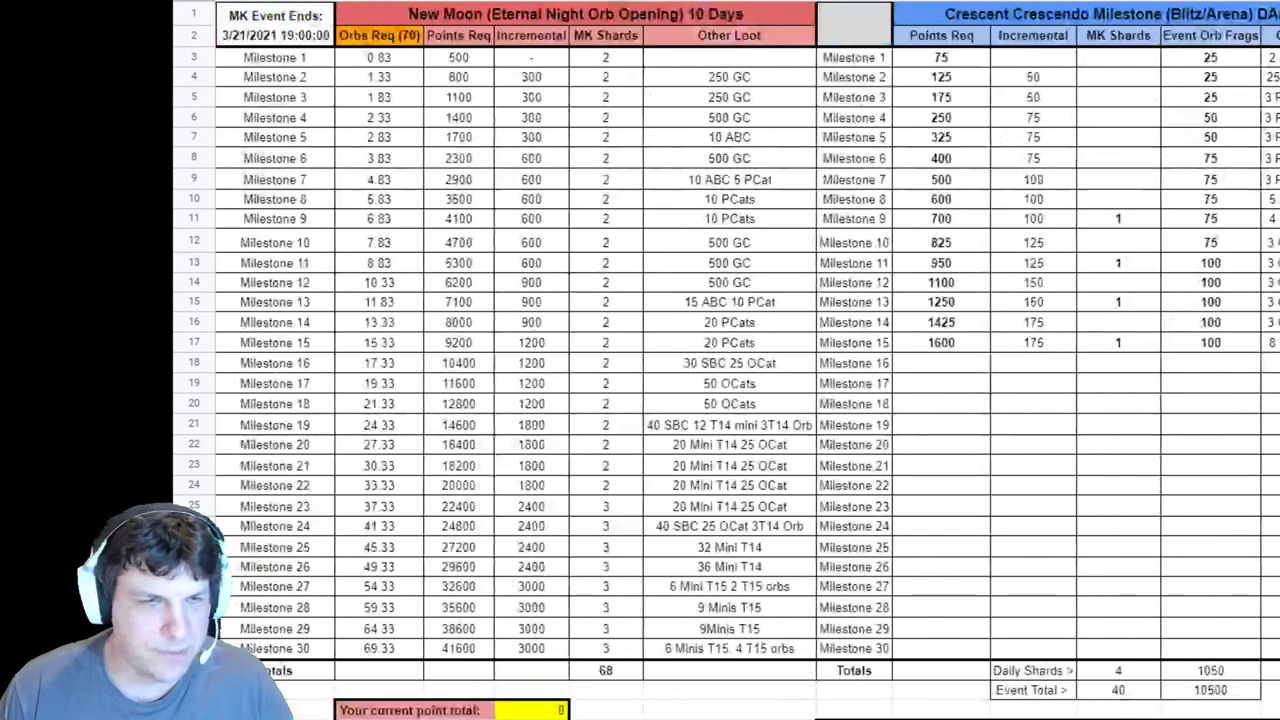
{"action": "scroll", "coordinate": [518, 586], "scroll_direction": "down", "scroll_amount": 7}
{"action": "left_click", "coordinate": [545, 298]}
{"action": "type", "text": "2400"}
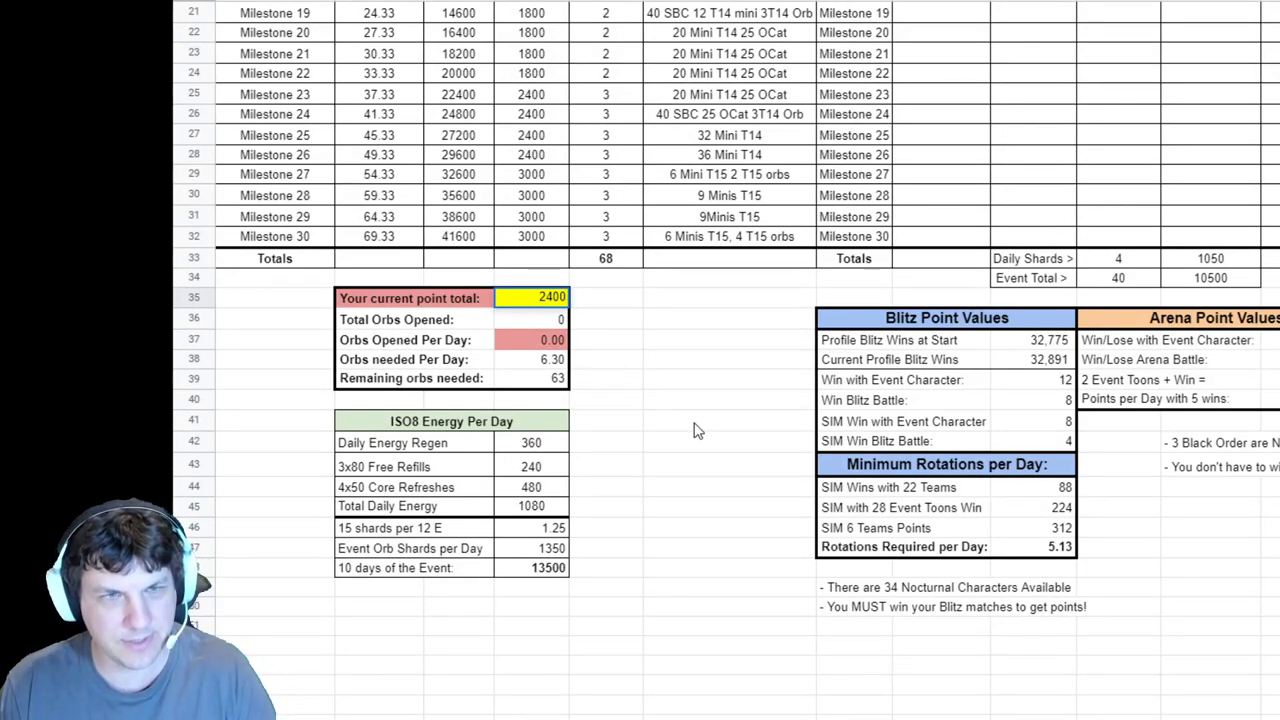
{"action": "key", "text": "Return"}
{"action": "type", "text": "4"}
{"action": "key", "text": "Return"}
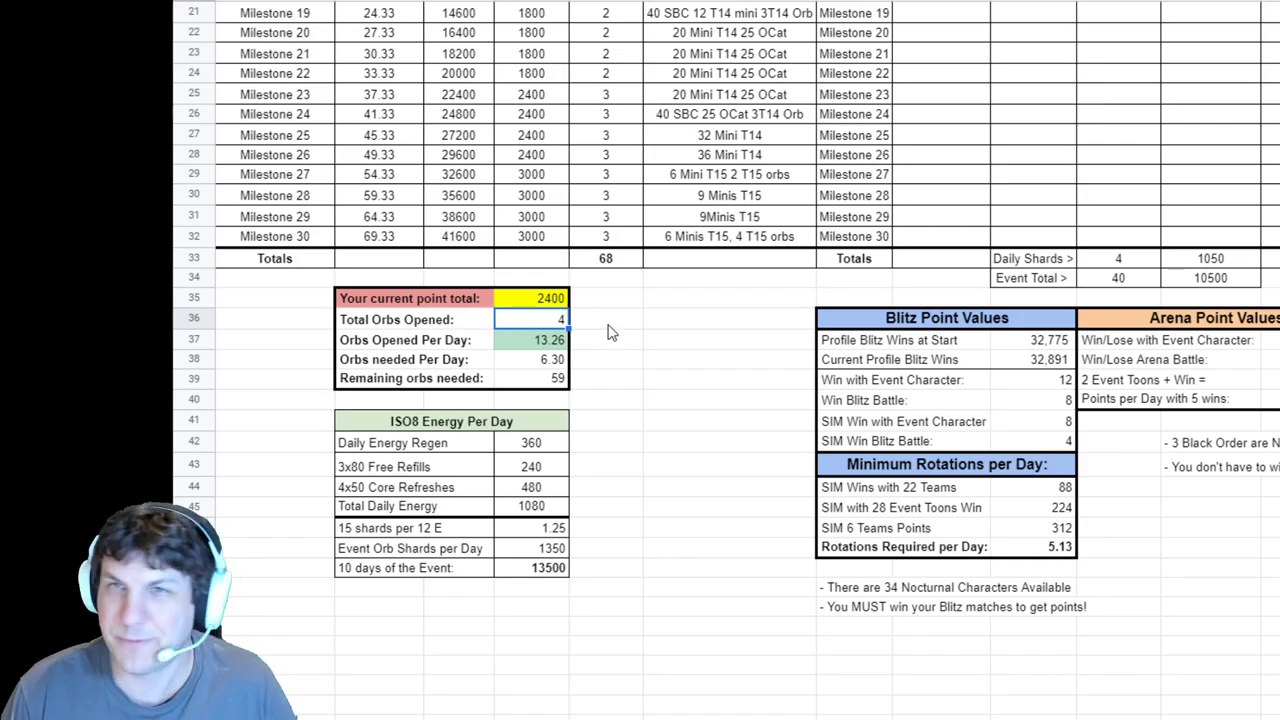
Review the per-day orb figures and change the Remaining orbs needed formula to =70-D36.
{"action": "left_click", "coordinate": [533, 342]}
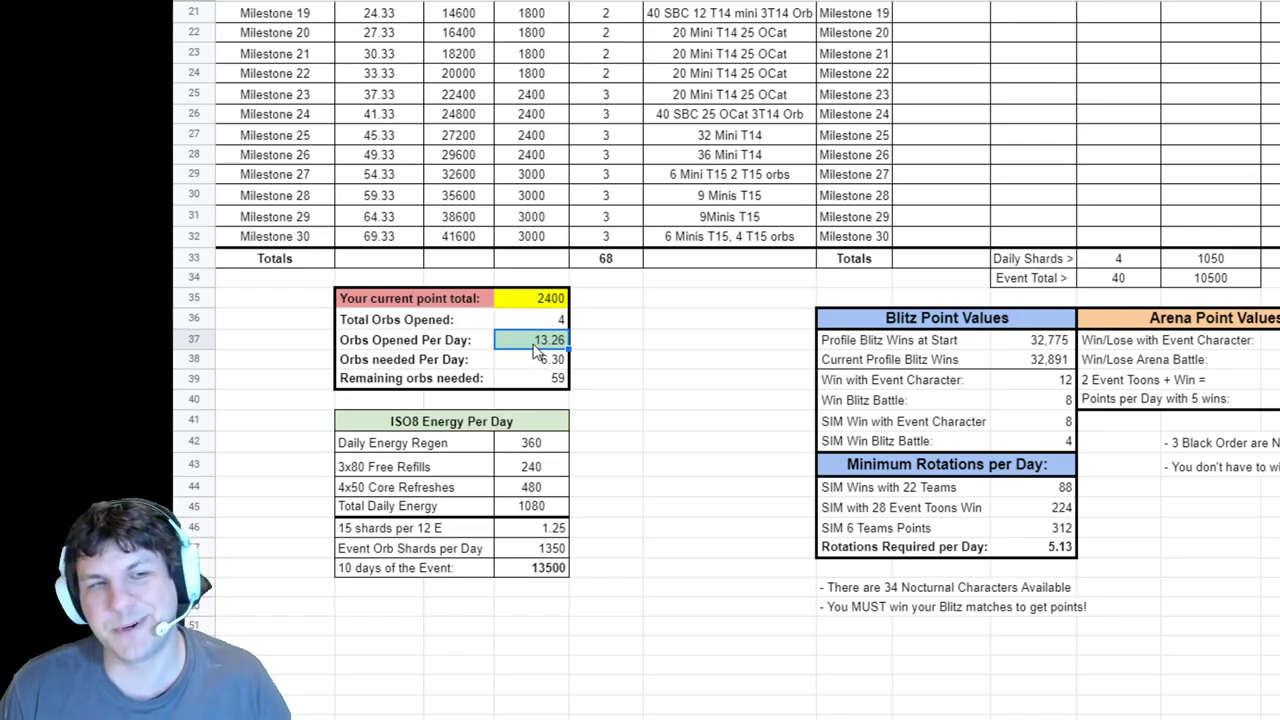
{"action": "left_click", "coordinate": [597, 348]}
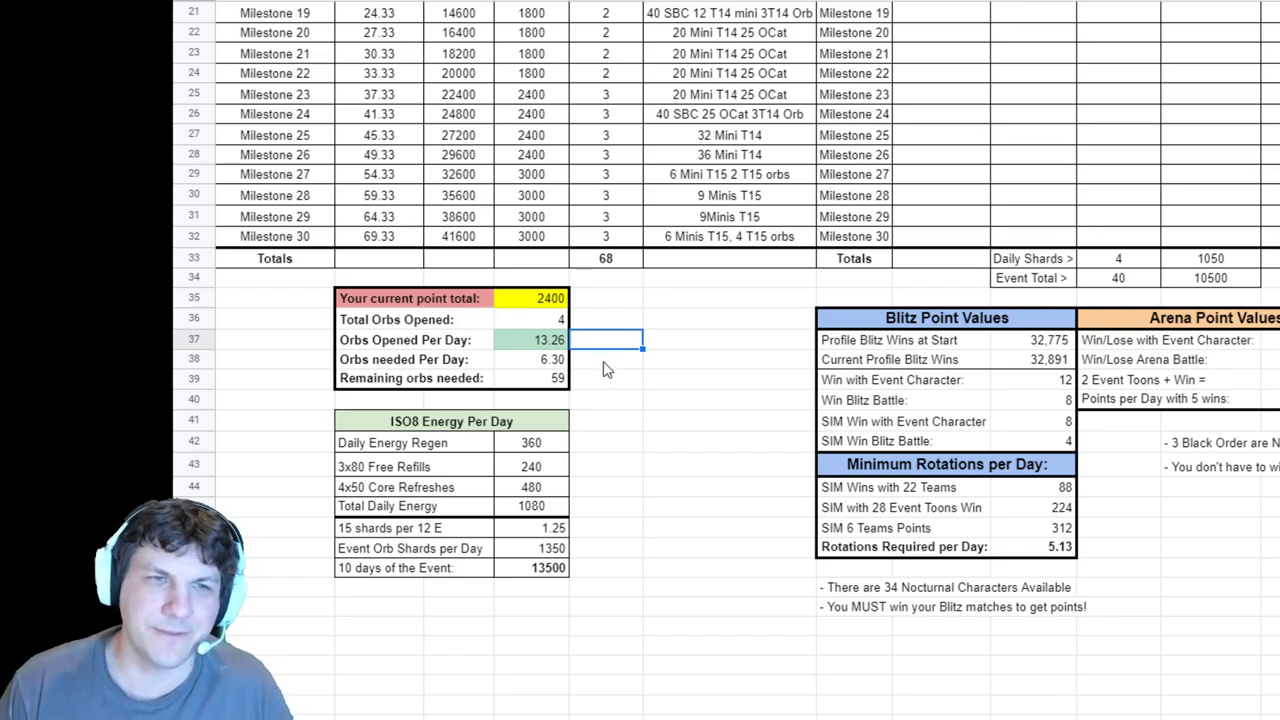
{"action": "left_click", "coordinate": [692, 318]}
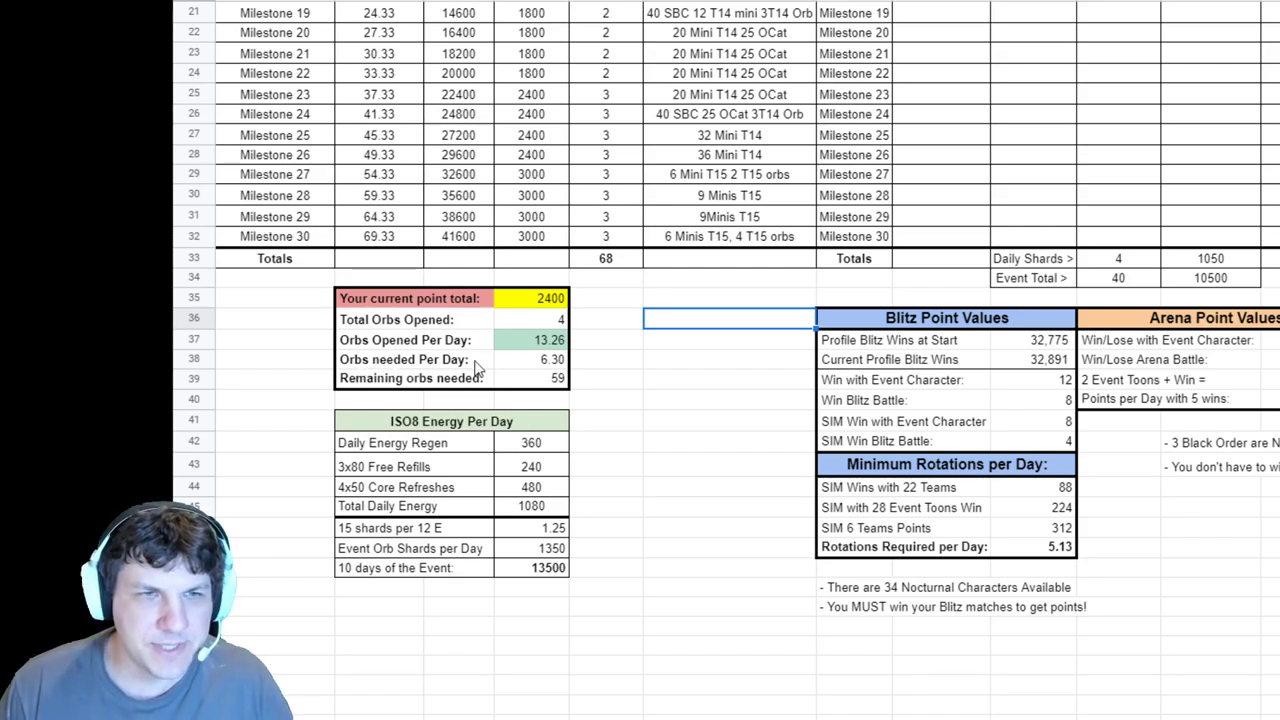
{"action": "left_click", "coordinate": [530, 367]}
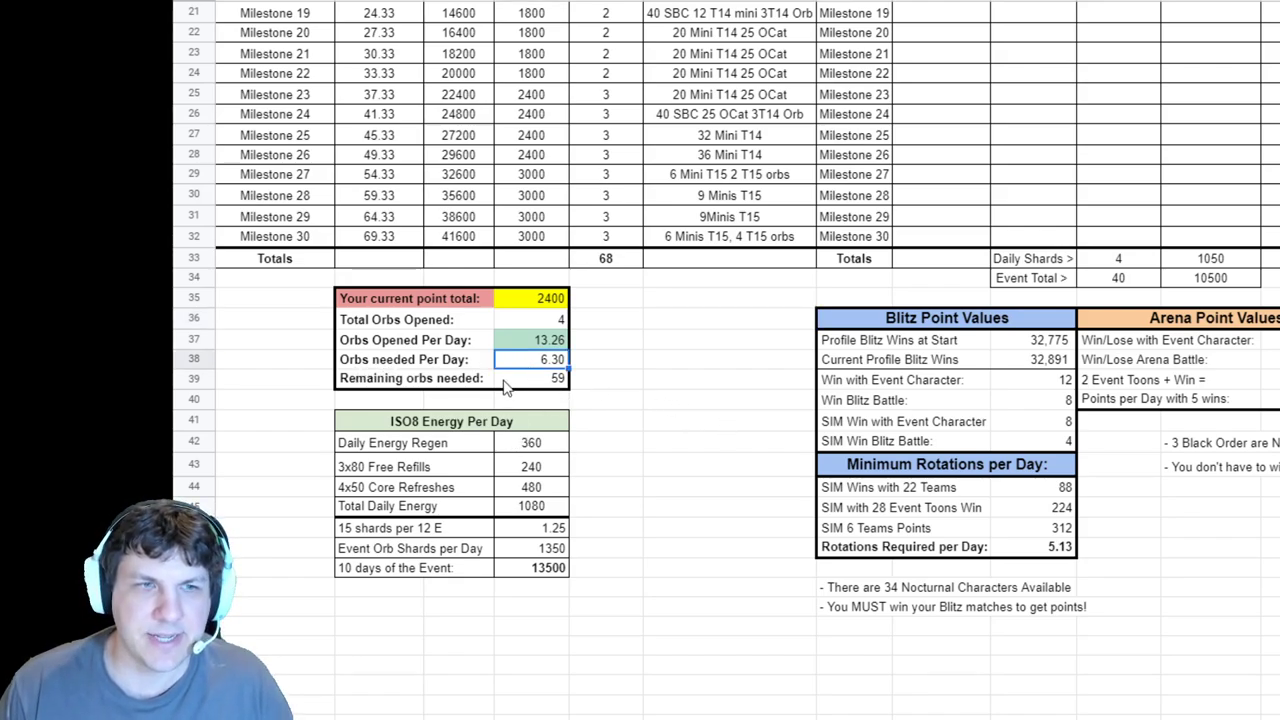
{"action": "left_click", "coordinate": [524, 382]}
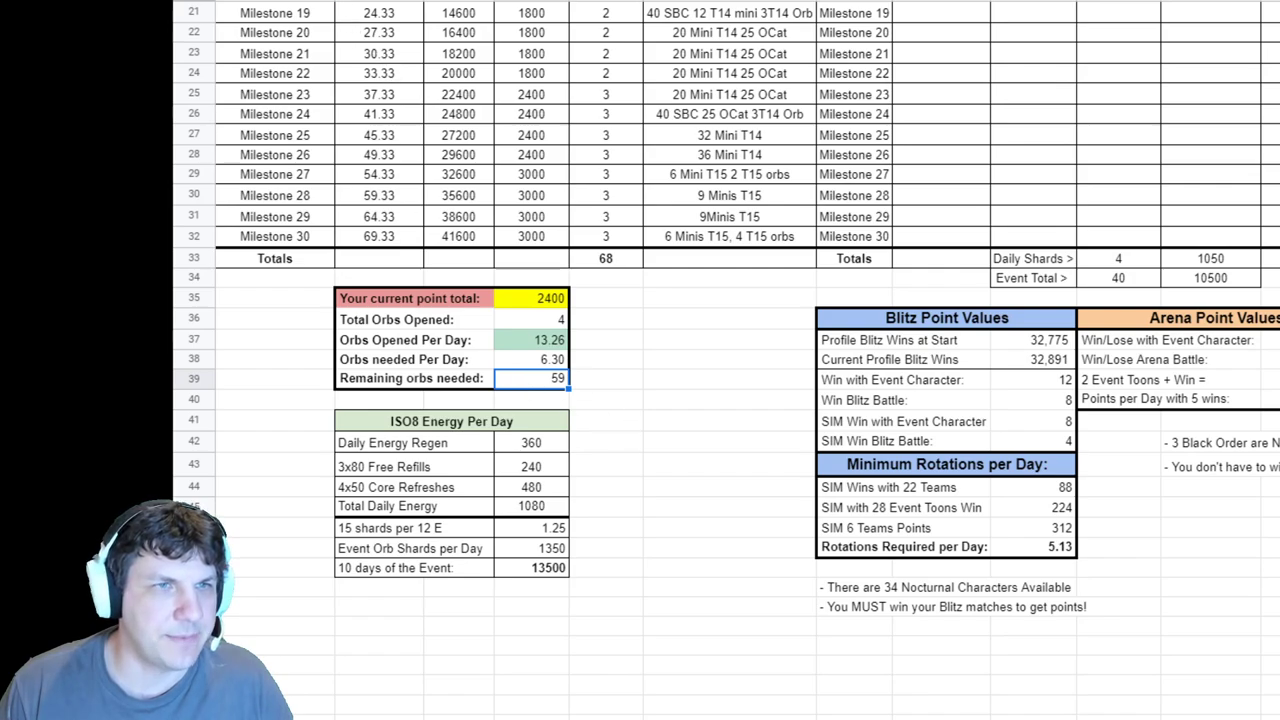
{"action": "key", "text": "Return"}
{"action": "key", "text": "BackSpace"}
{"action": "key", "text": "BackSpace"}
{"action": "key", "text": "BackSpace"}
{"action": "key", "text": "BackSpace"}
{"action": "key", "text": "BackSpace"}
{"action": "key", "text": "BackSpace"}
{"action": "type", "text": "70-D36"}
{"action": "key", "text": "Return"}
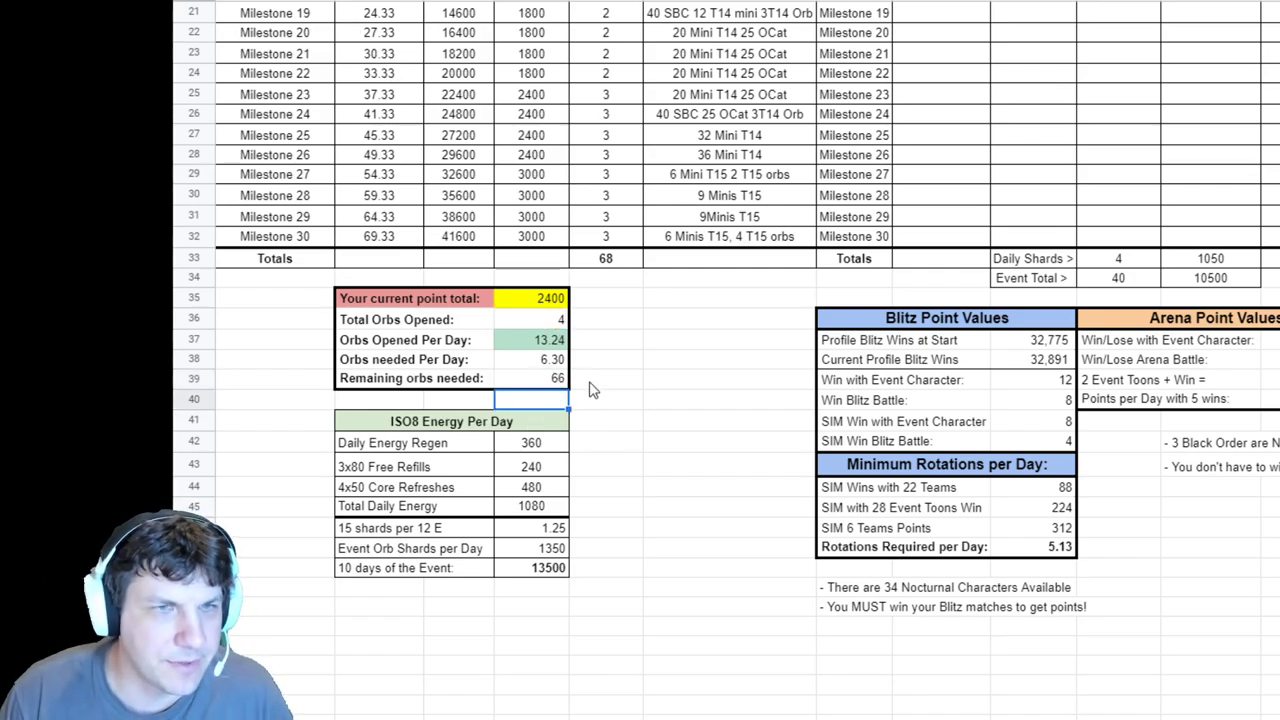
{"action": "scroll", "coordinate": [591, 386], "scroll_direction": "up", "scroll_amount": 6}
{"action": "scroll", "coordinate": [585, 360], "scroll_direction": "down", "scroll_amount": 6}
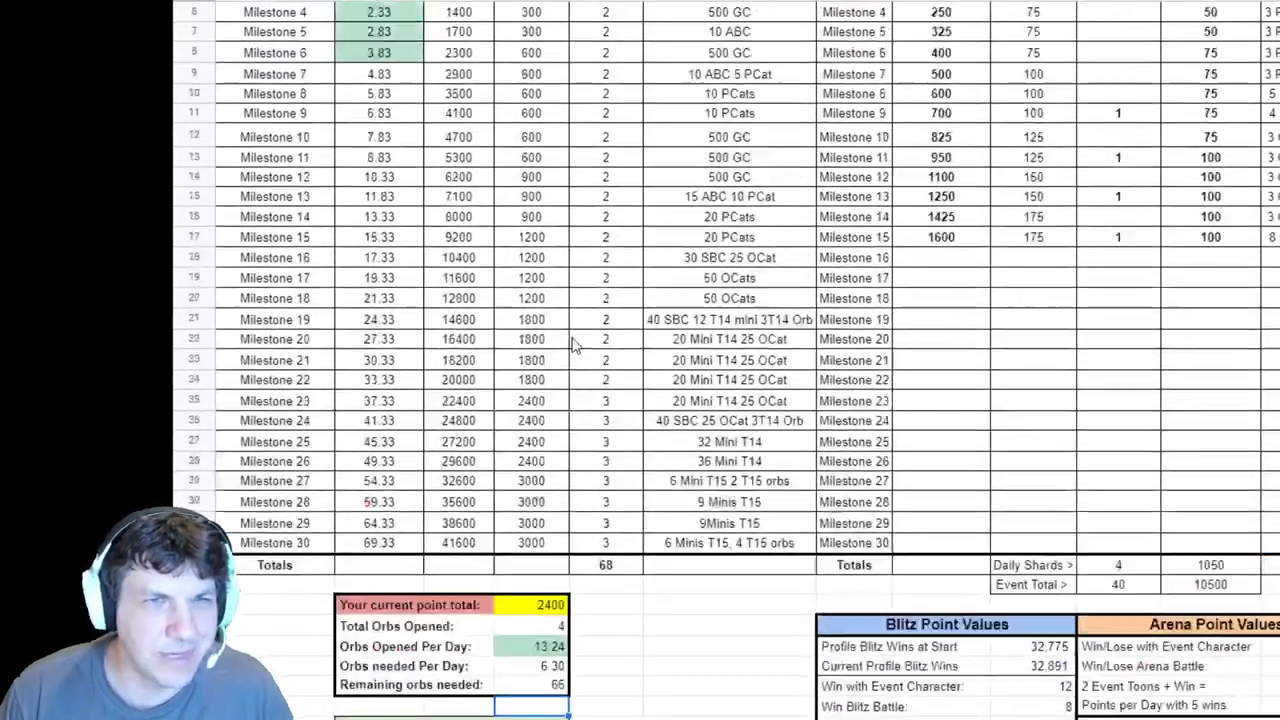
{"action": "scroll", "coordinate": [571, 343], "scroll_direction": "up", "scroll_amount": 7}
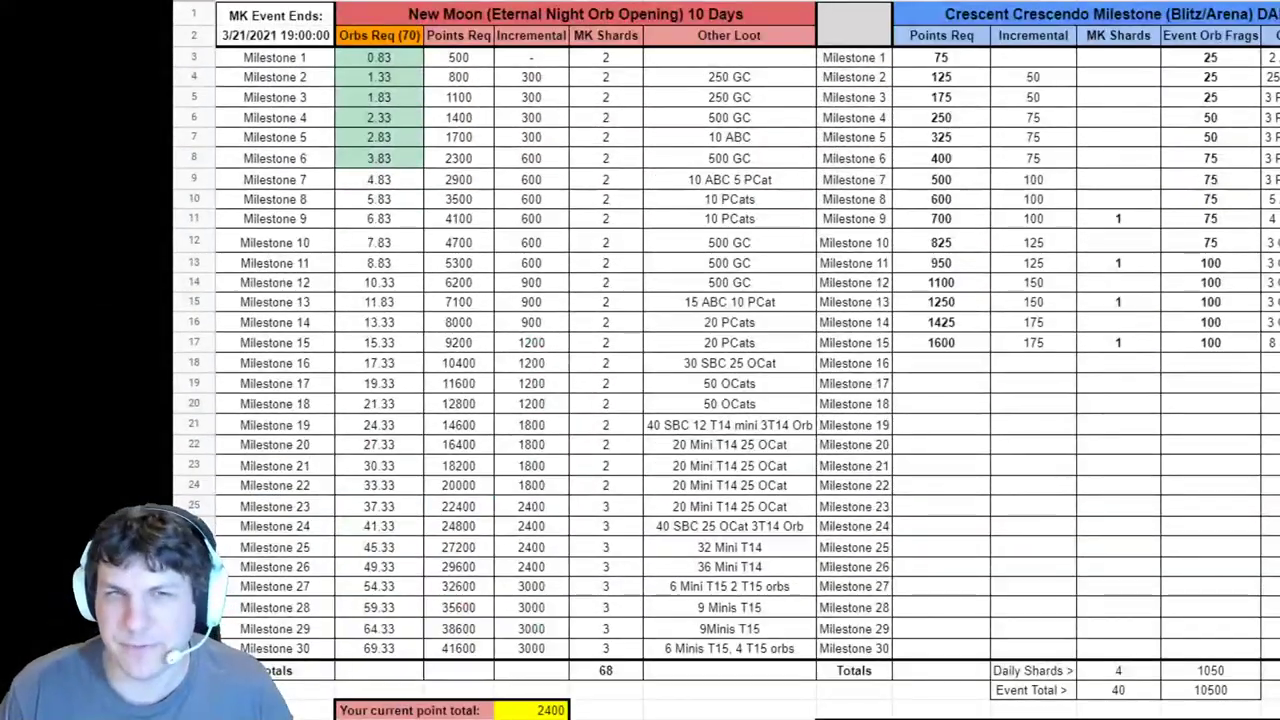